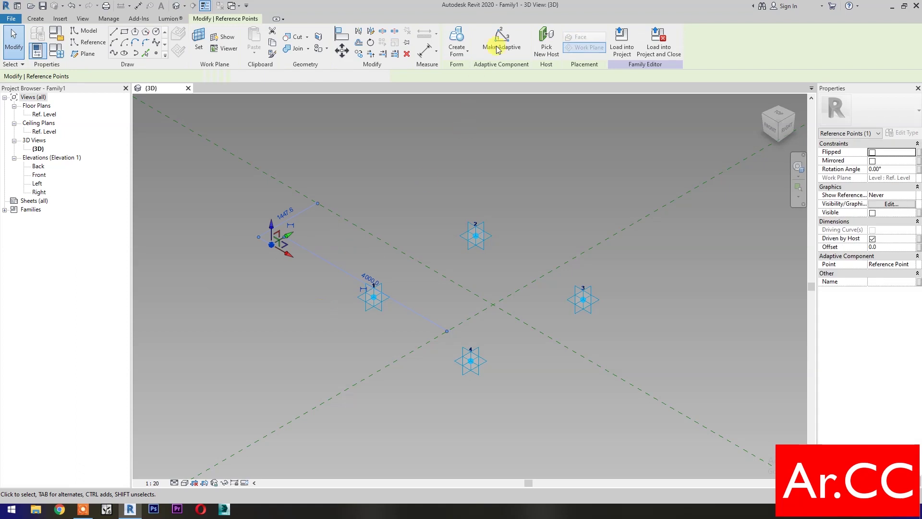
- Make the fifth reference point adaptive and connect it to point 1 with a reference line
left_click(502, 43)
mouse_move(272, 221)
left_mouse_down()
mouse_move(274, 138)
mouse_move(376, 237)
mouse_move(418, 344)
left_mouse_up()
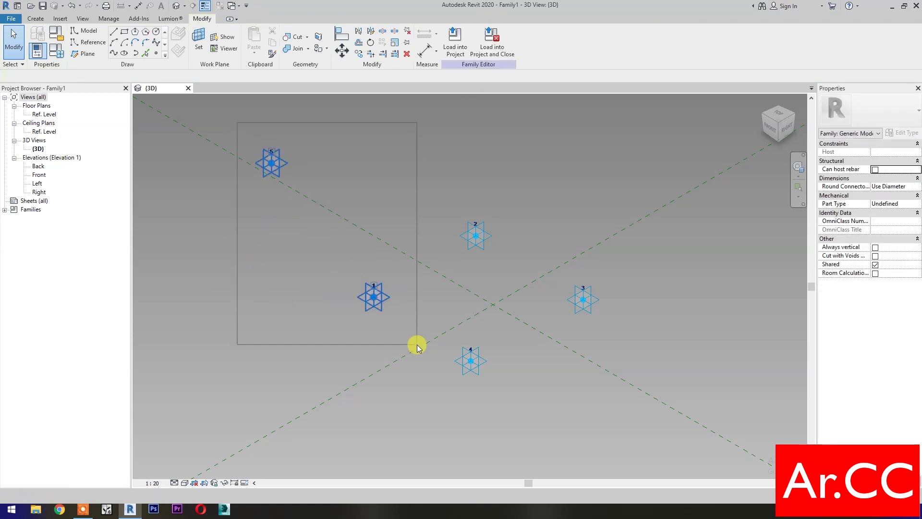
left_click(113, 52)
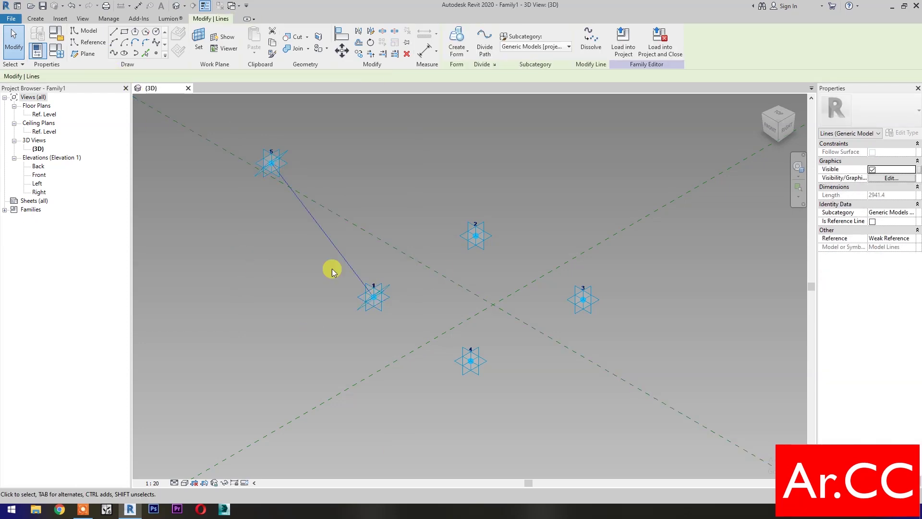
left_click(873, 221)
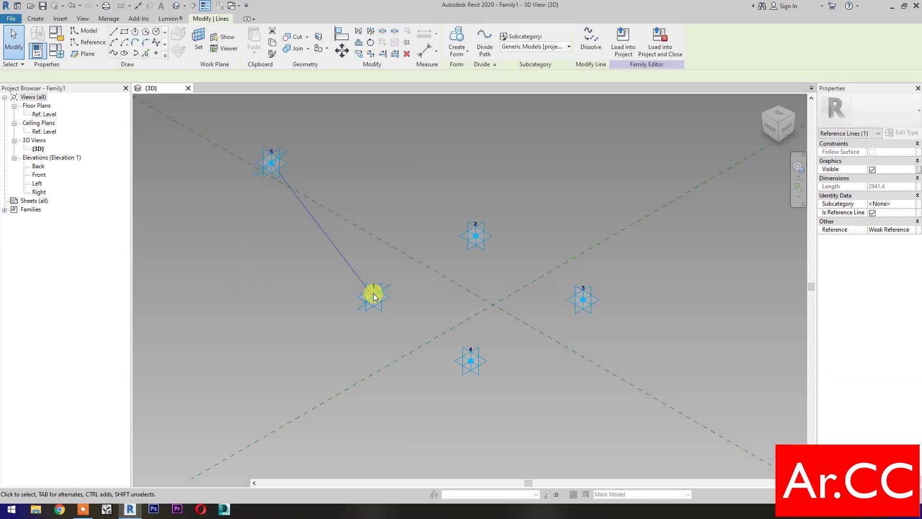
- Set the work plane on point 5 and place an aligned dimension between points 5 and 1
key("d")
key("i")
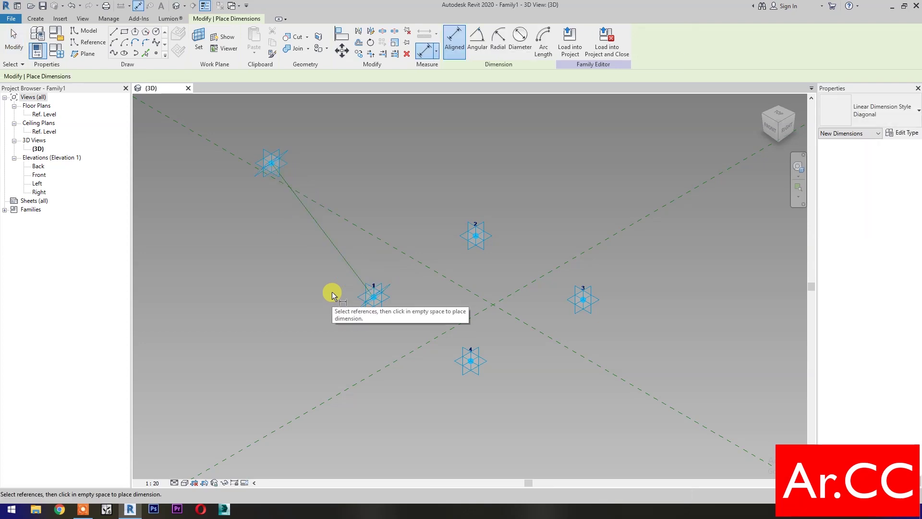
left_click(197, 44)
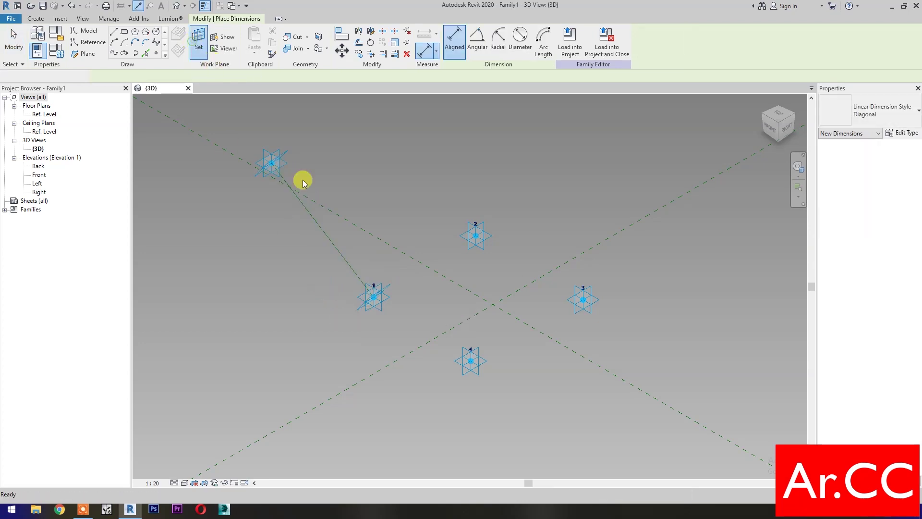
left_click(265, 166)
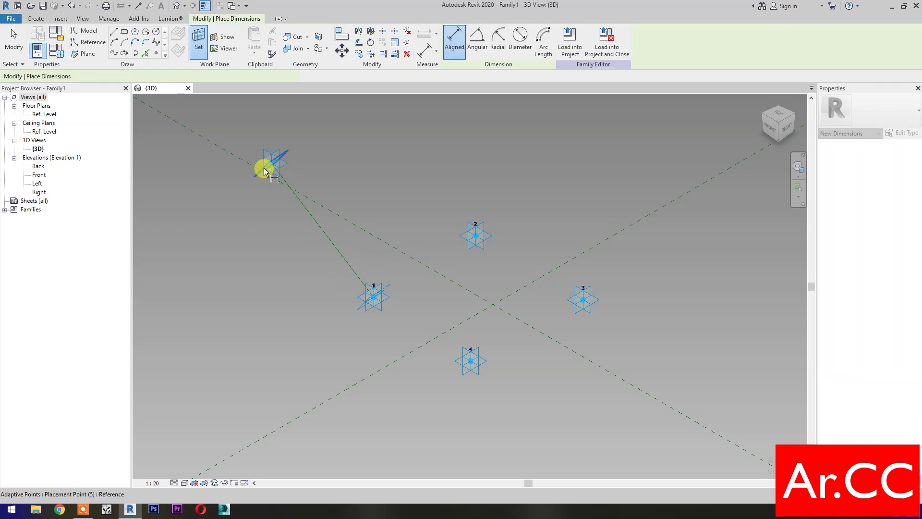
left_click(376, 301)
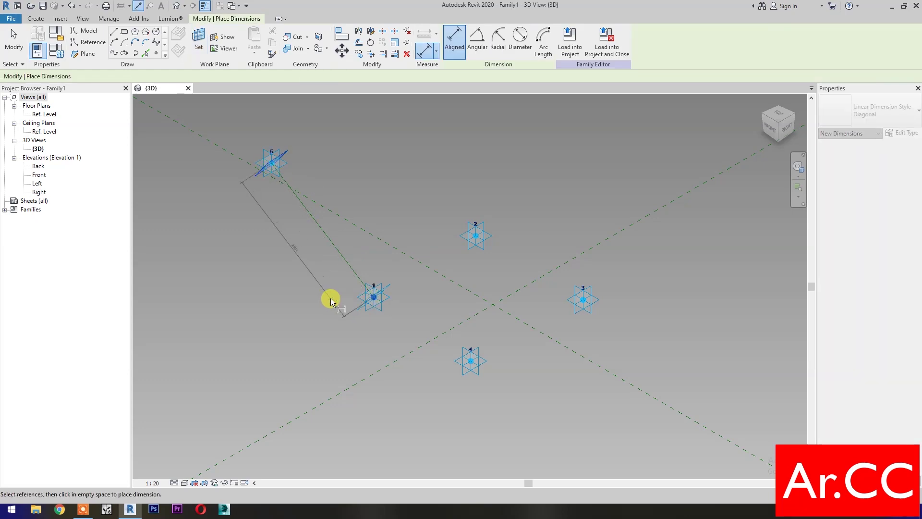
left_click(331, 298)
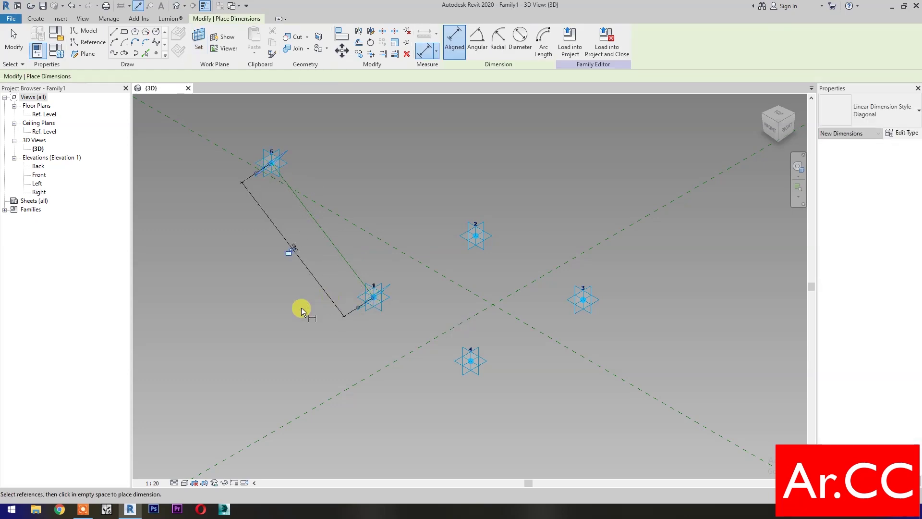
key("Escape")
- Label the dimension between points 5 and 1 with a new instance reporting parameter named Attractor Distance
left_click(315, 284)
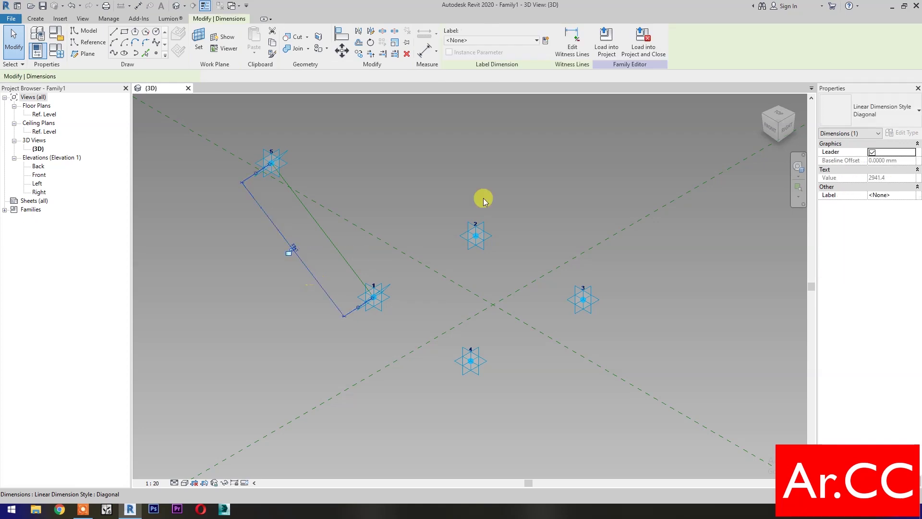
left_click(546, 41)
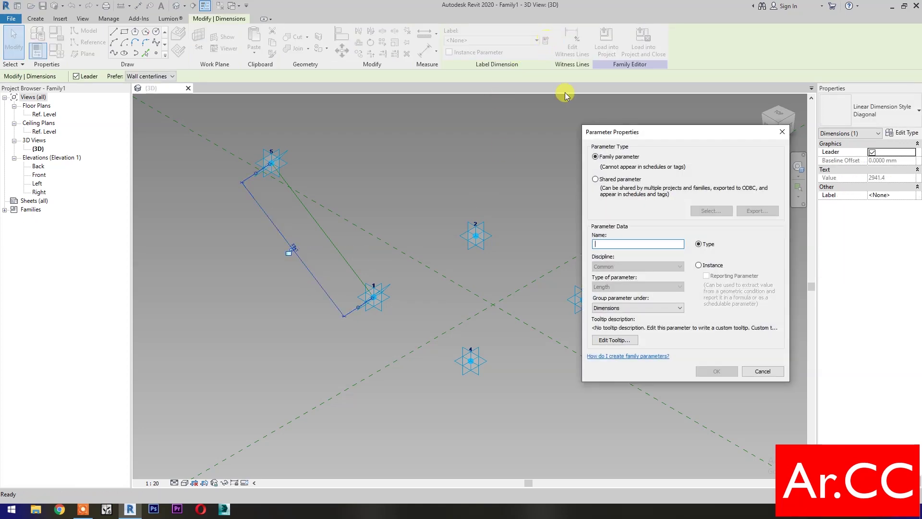
left_click(700, 266)
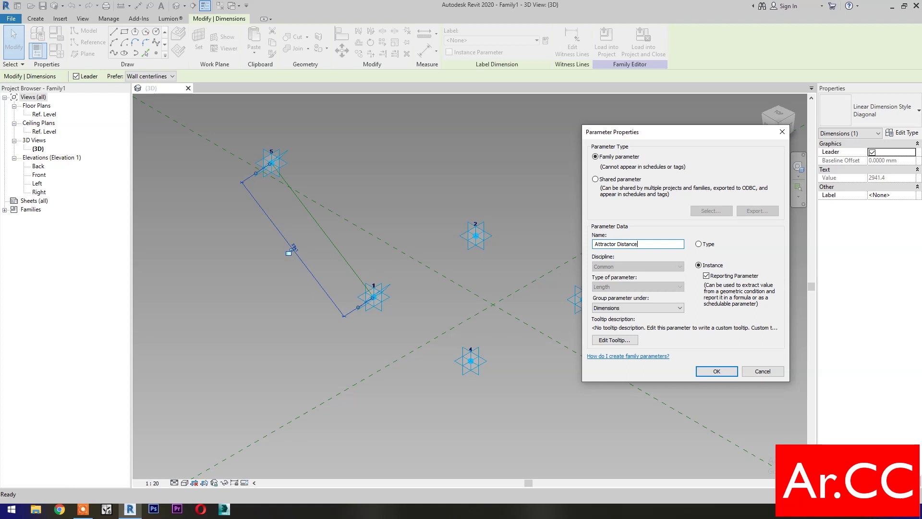
left_click(716, 371)
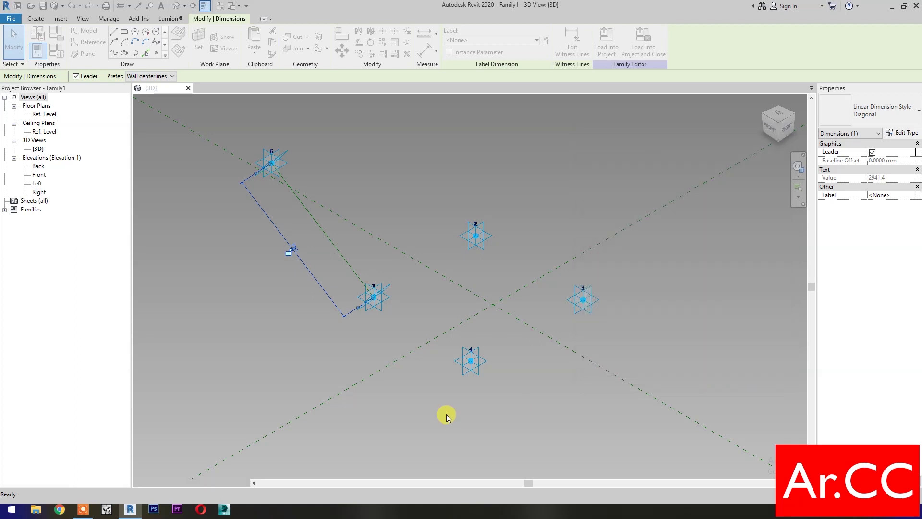
- Connect adaptive point 1 to point 2 and point 2 to point 3 with reference lines
left_click_drag(482, 226, 513, 206)
left_click(114, 53)
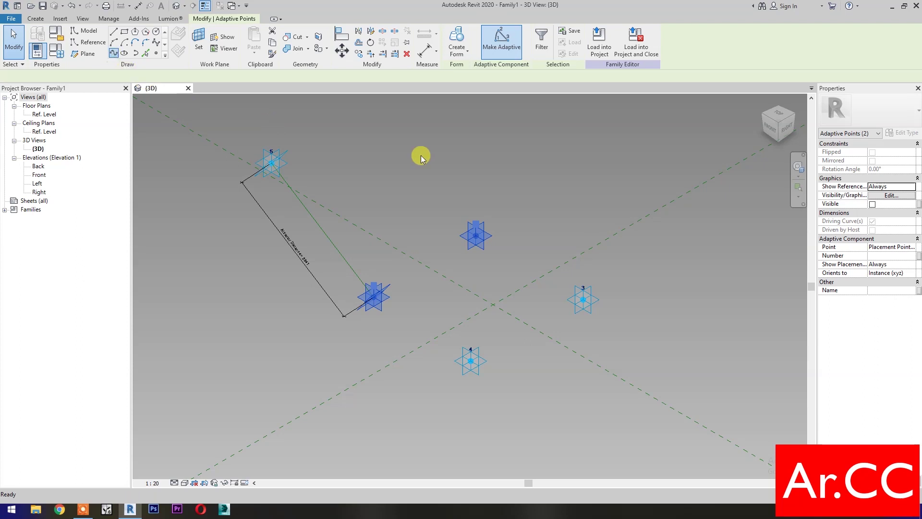
left_click(873, 222)
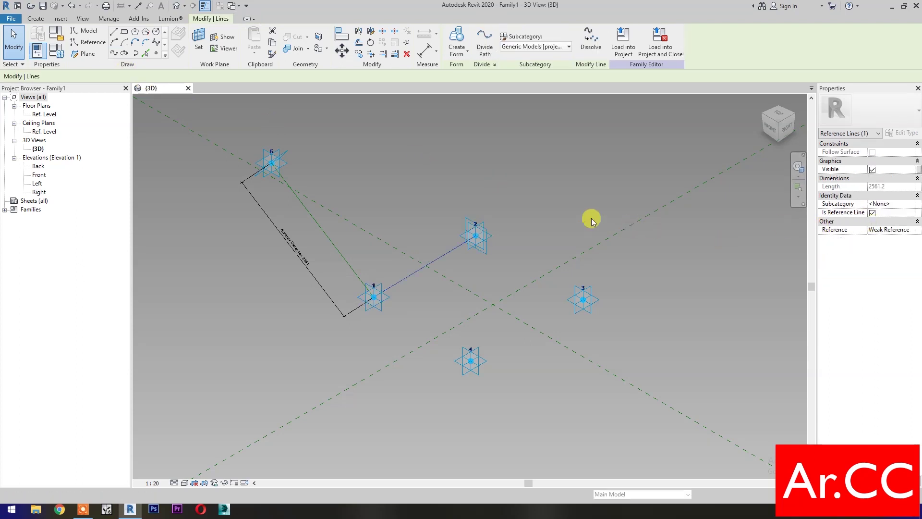
key("c")
key("f")
key("ctrl+z")
left_click_drag(448, 204, 583, 336)
left_click(114, 53)
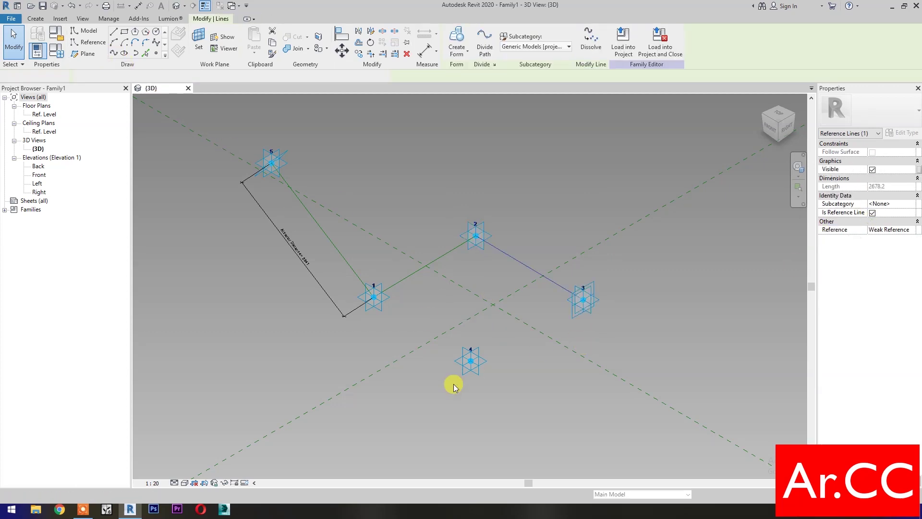
left_click(507, 367)
- Close the four-point outline with reference lines from point 3 to point 4 and from point 4 to point 1
left_click_drag(686, 276, 469, 395)
left_click(115, 54)
left_click(873, 222)
left_click(425, 409)
left_click_drag(330, 428, 492, 283)
left_click(114, 53)
left_click(873, 213)
key("c")
key("f")
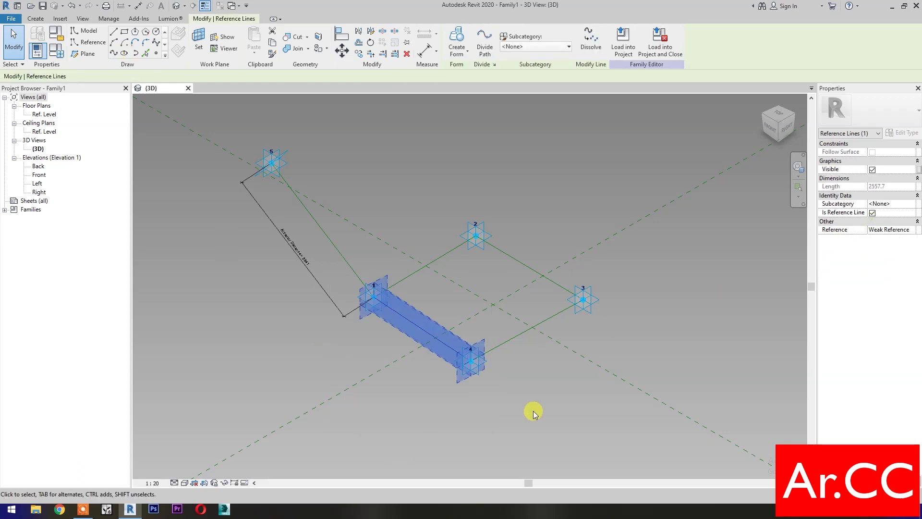
key("Escape")
- Create a solid form from the four reference lines joining points 1 to 4
left_click(504, 344)
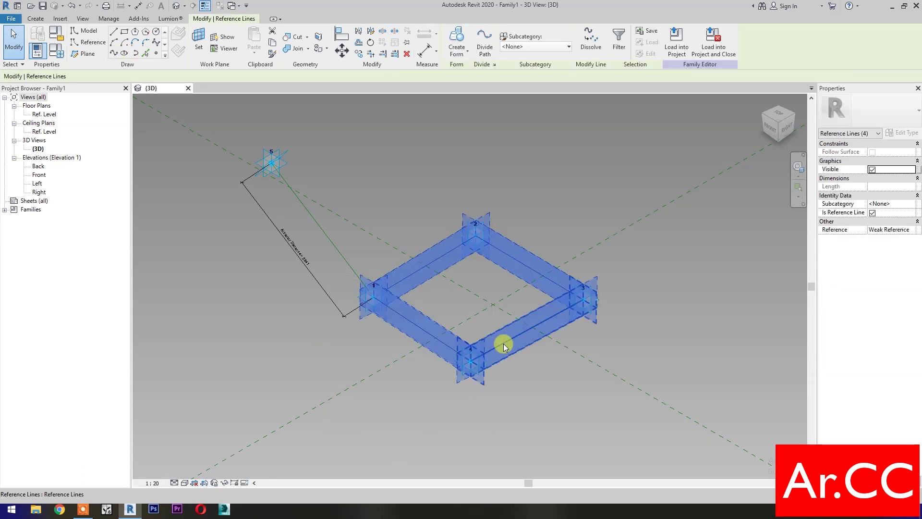
left_click(466, 42)
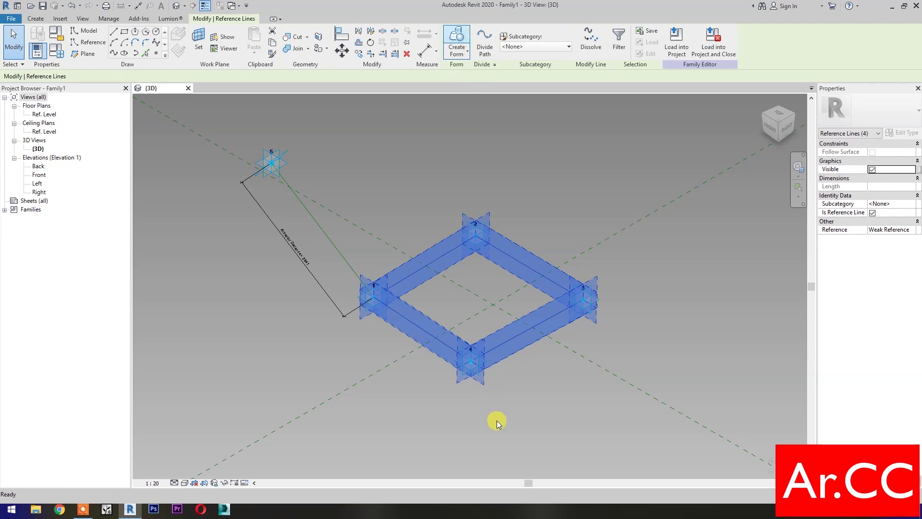
left_click(441, 411)
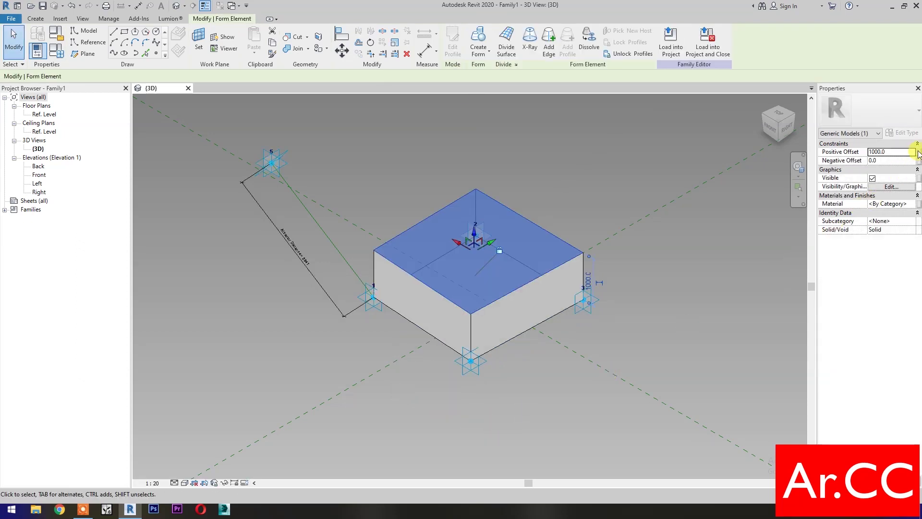
- Associate the solid form's Positive Offset with a new instance family parameter named Height
left_click(918, 152)
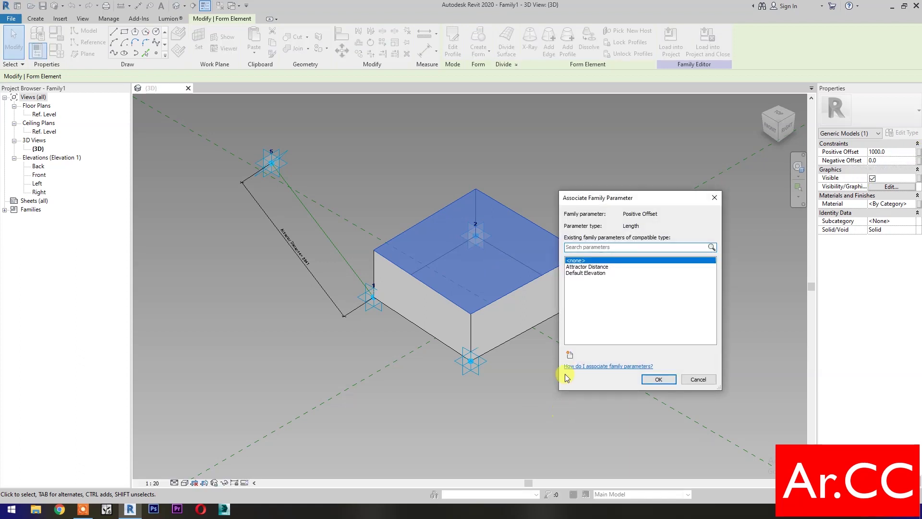
left_click(570, 355)
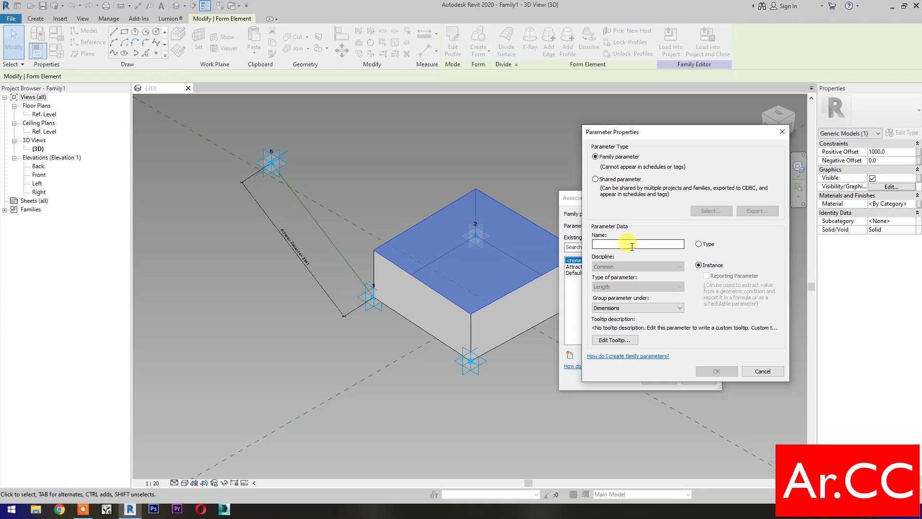
type("Height")
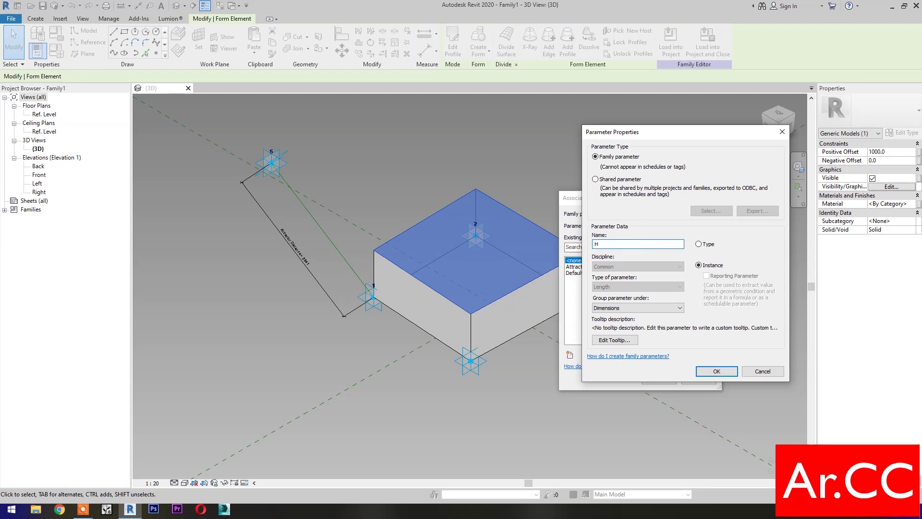
left_click(717, 372)
left_click(660, 379)
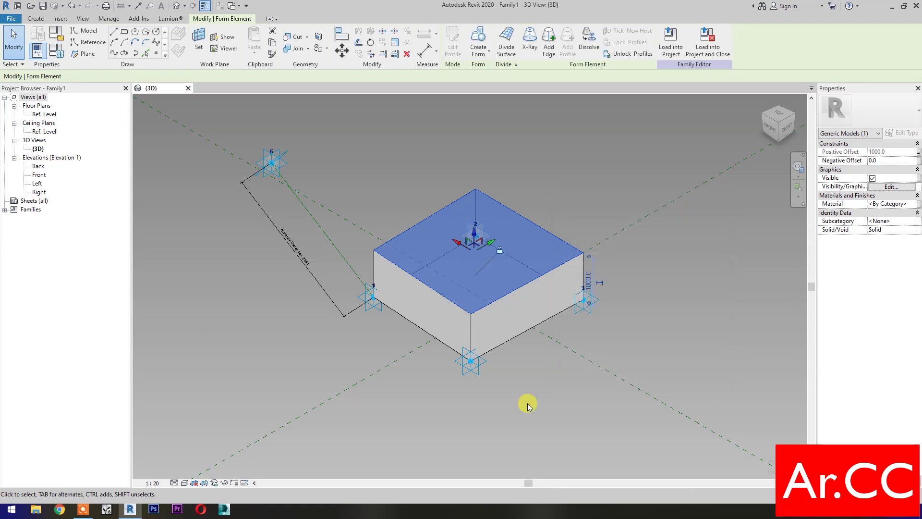
- Set the family to always vertical and not shared, and save it on the Desktop as Adaptive Cube
left_click(528, 402)
left_click(875, 265)
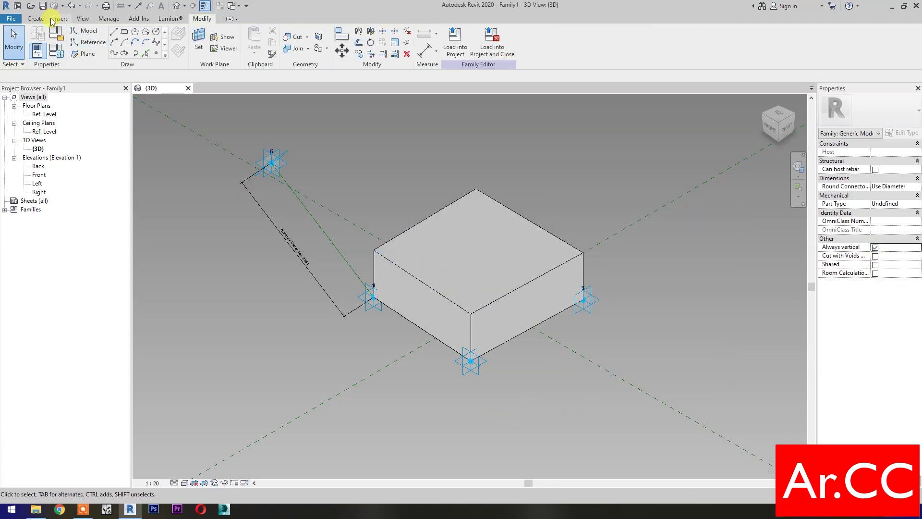
left_click(43, 6)
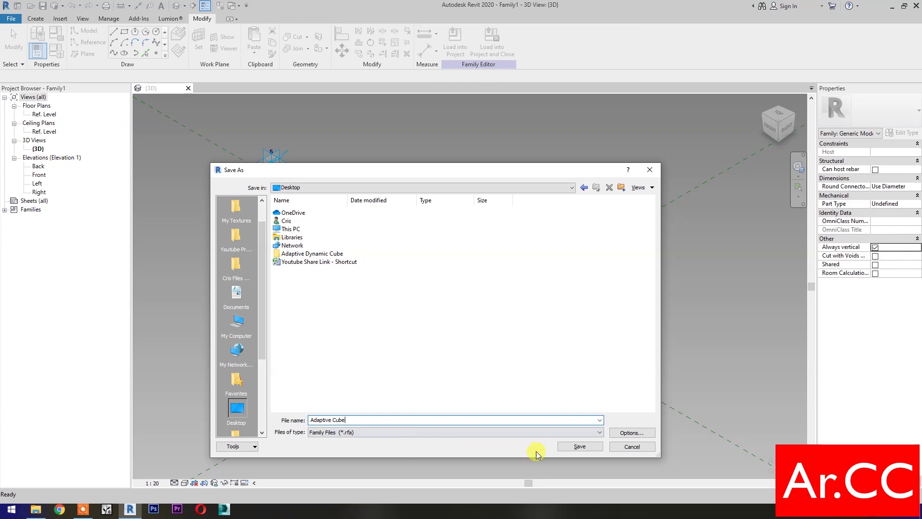
left_click(580, 446)
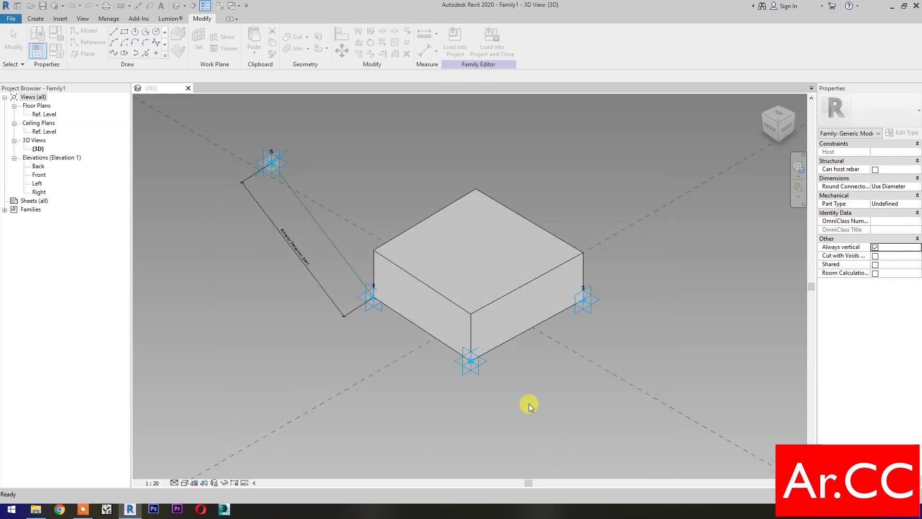
- Save a copy of the family on the Desktop as Adaptive 4 Cube
left_click(14, 19)
mouse_move(17, 131)
left_click(228, 133)
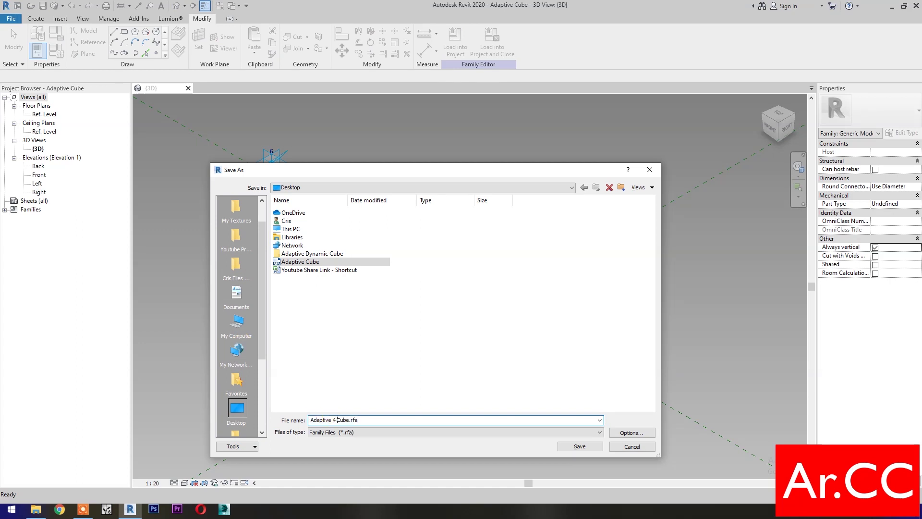
left_click(560, 449)
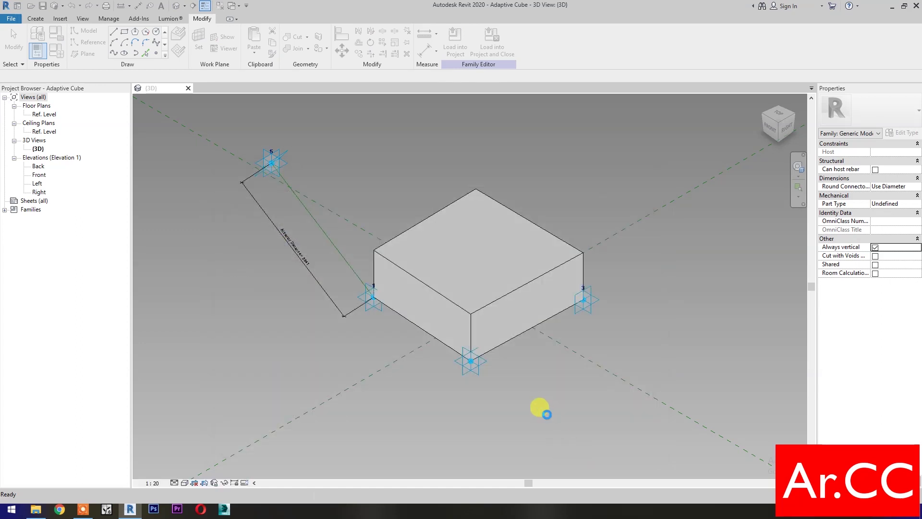
- Delete the entire solid box form while keeping its reference lines and adaptive points
key("Tab")
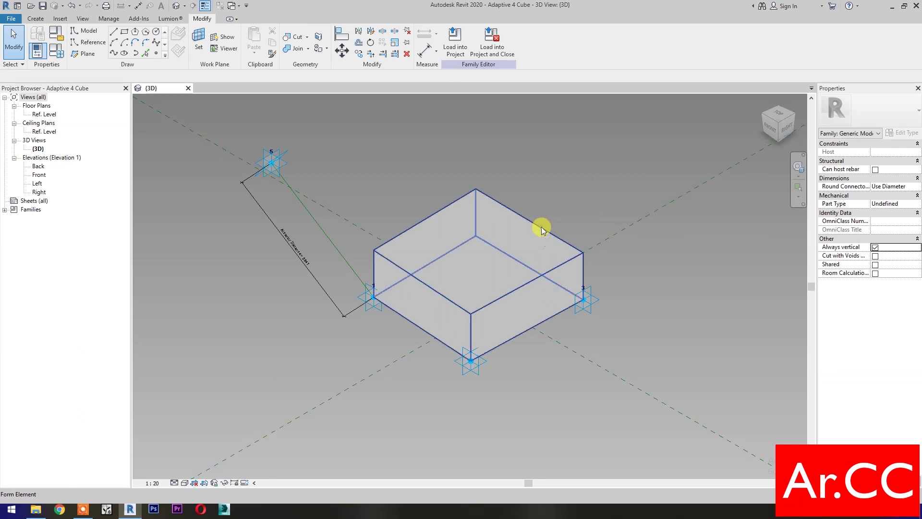
left_click(541, 226)
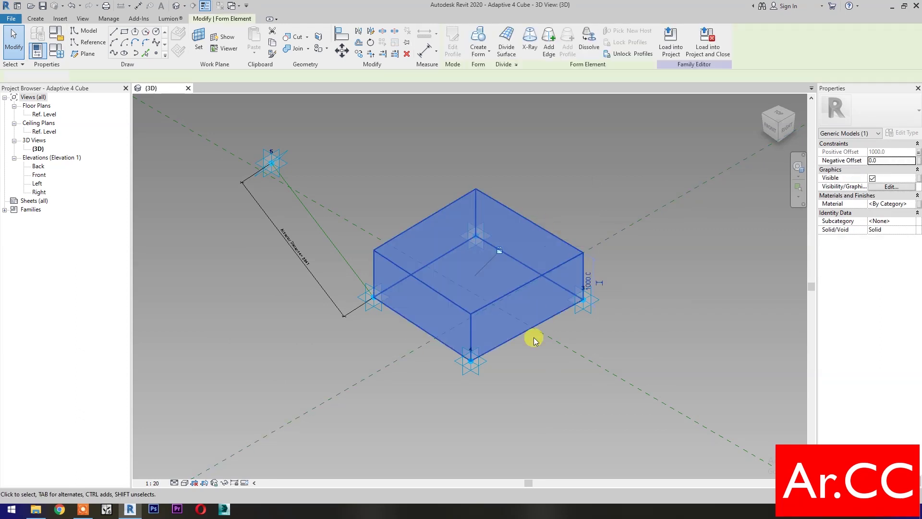
key("Delete")
- Connect opposite adaptive points 1 and 3 with a diagonal reference line
scroll(534, 369, "up", 3)
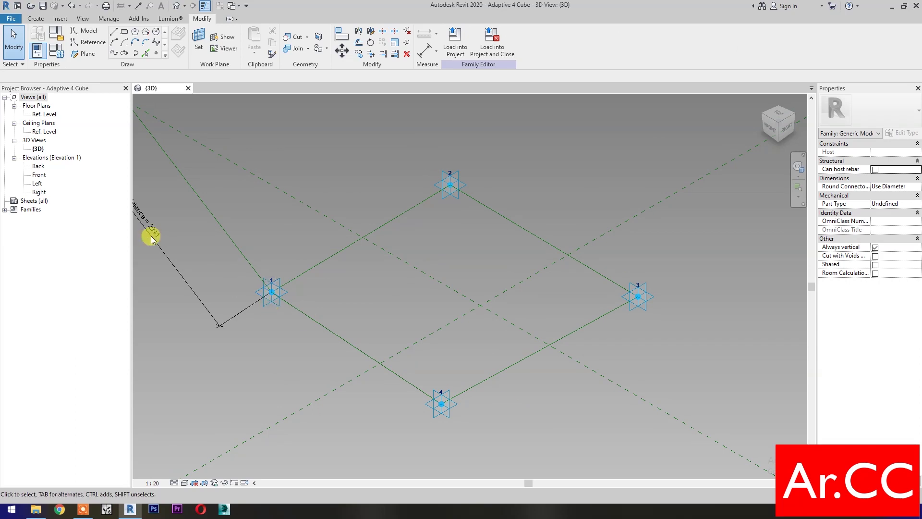
left_click_drag(188, 220, 676, 359)
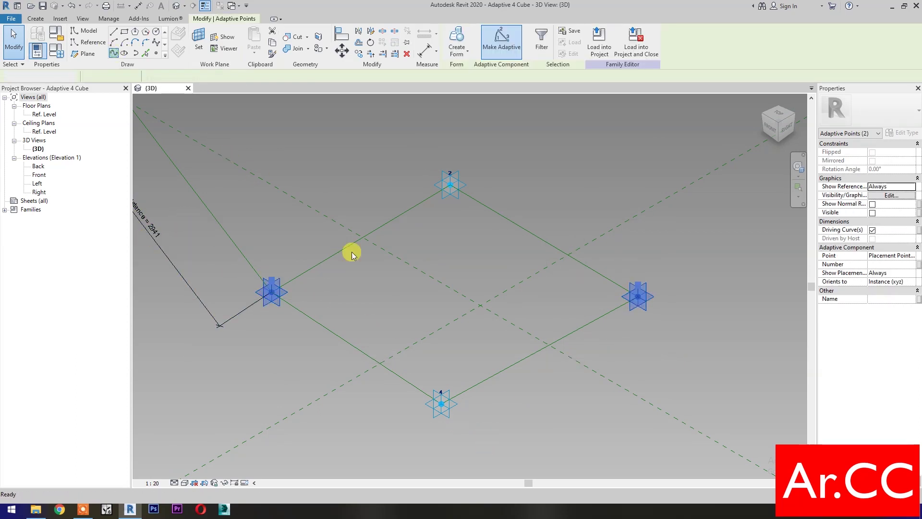
key("s")
key("p")
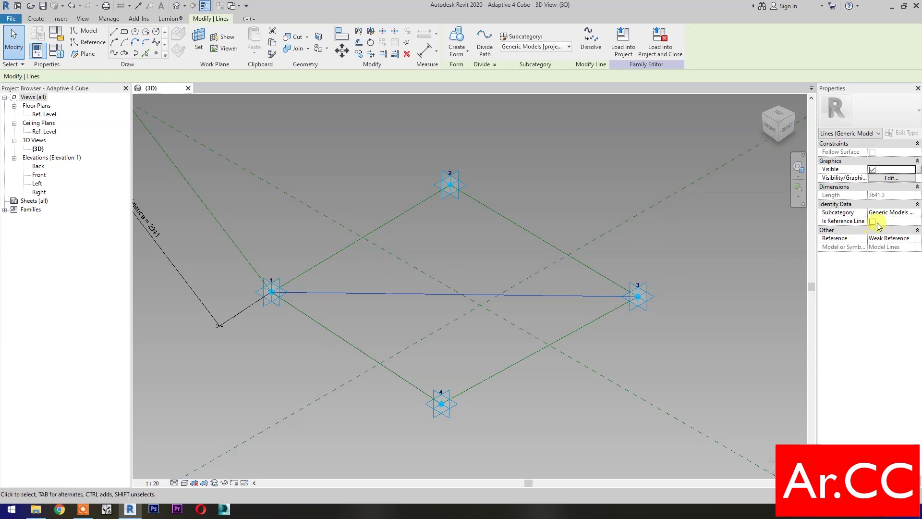
left_click(873, 222)
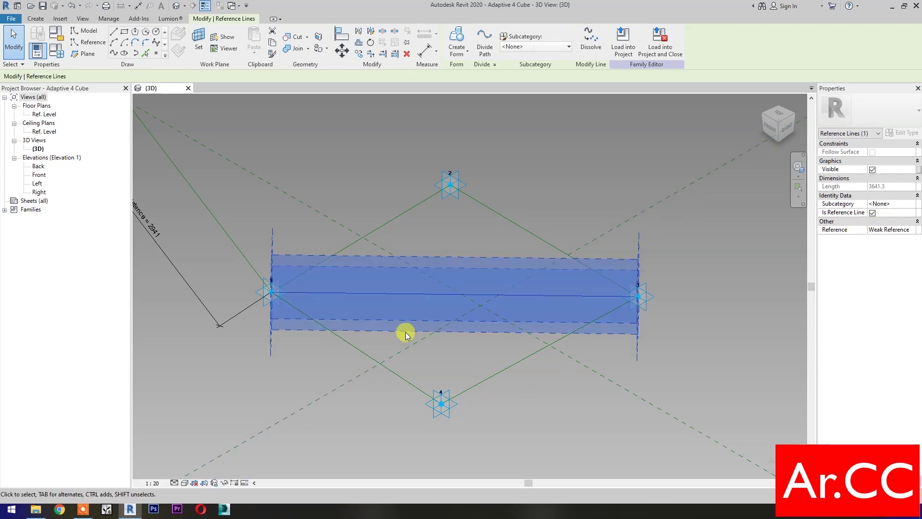
- Place hosted reference points at the midpoints of the 1–3 diagonal and all four sides of the quadrilateral
left_click(157, 53)
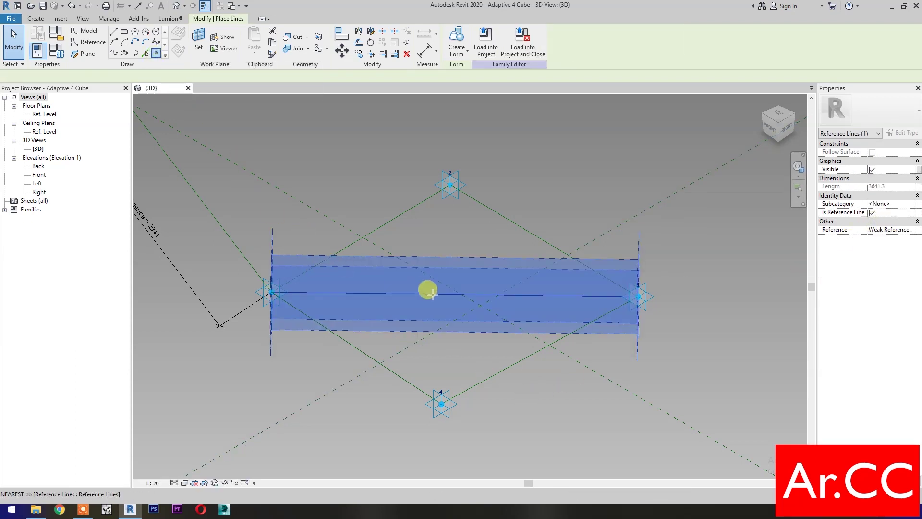
left_click(455, 294)
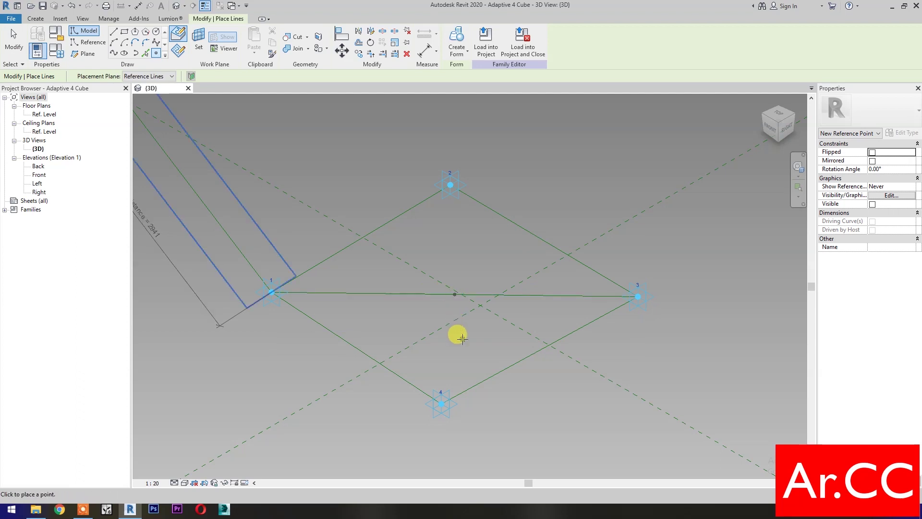
left_click(357, 347)
left_click(361, 238)
left_click(544, 240)
left_click(540, 350)
key("Escape")
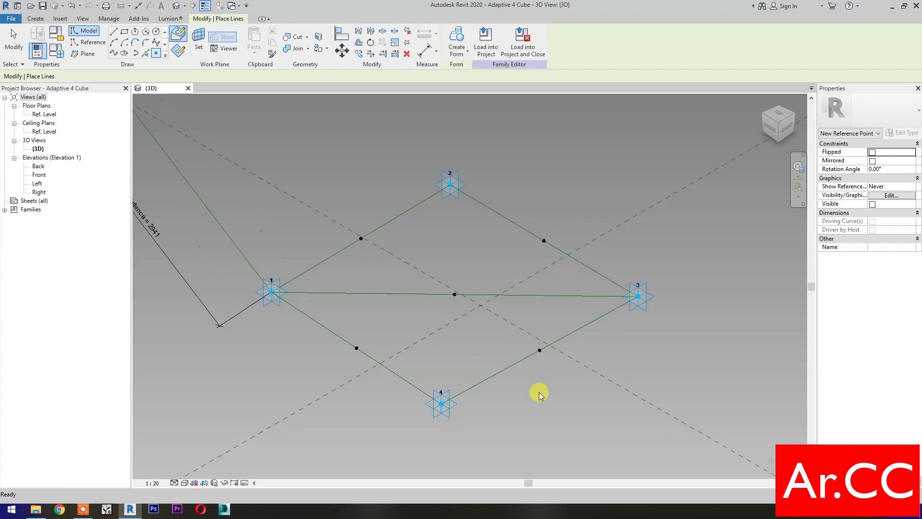
scroll(539, 392, "down", 2)
key("Escape")
- Place three free reference points outside the quadrilateral, one near each of adaptive points 2, 3 and 4
left_click(159, 55)
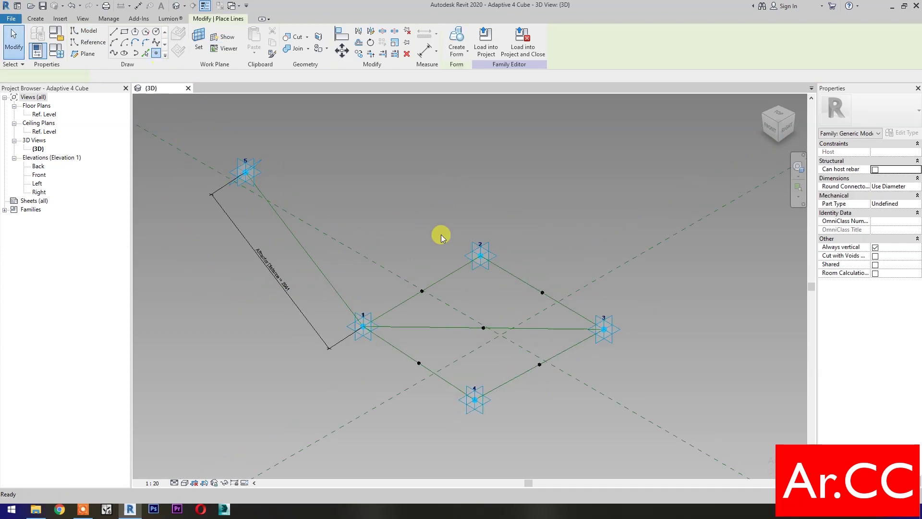
left_click(438, 231)
left_click(646, 346)
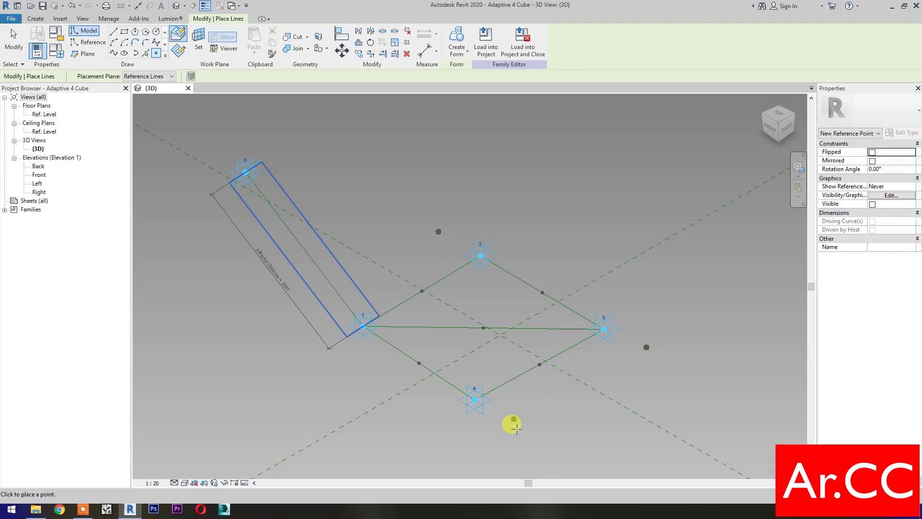
key("Escape")
key("Escape")
- Make the three new free reference points near corners 2, 3 and 4 adaptive
left_click_drag(405, 216, 447, 246)
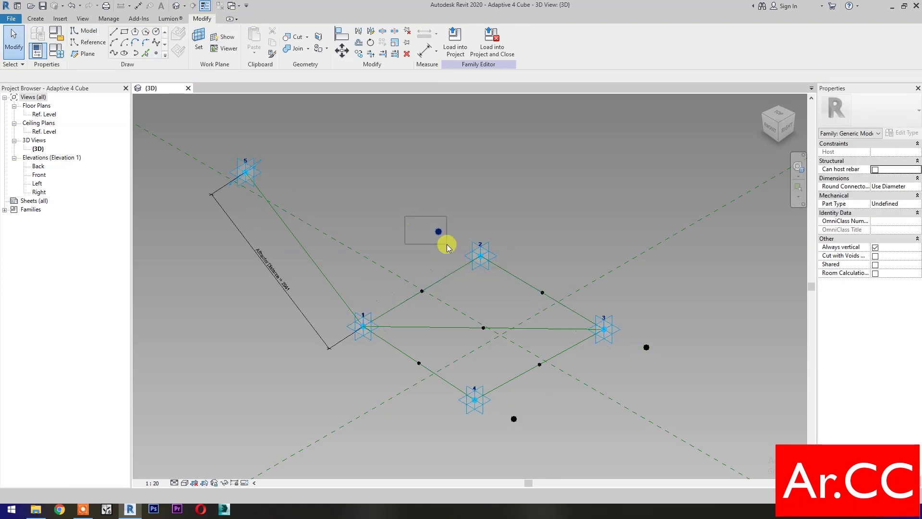
left_click_drag(641, 308, 620, 366, "ctrl")
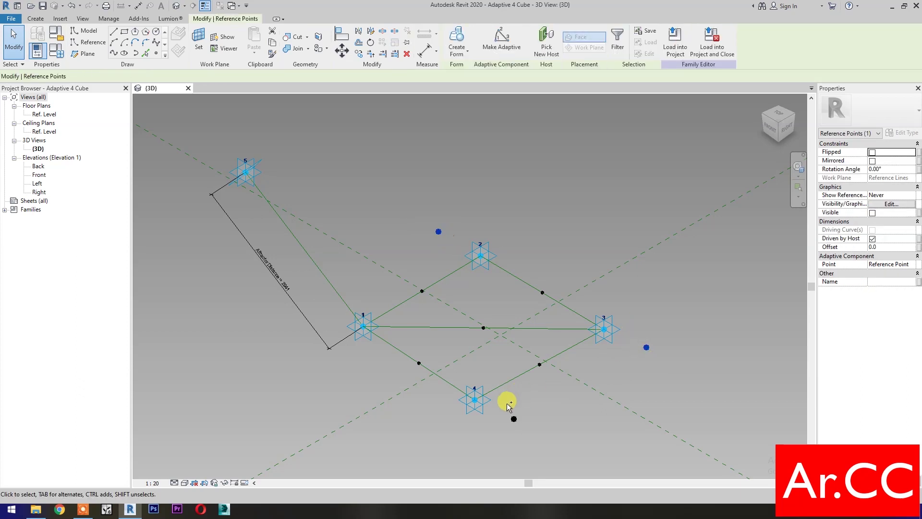
left_click_drag(507, 403, 535, 433, "ctrl")
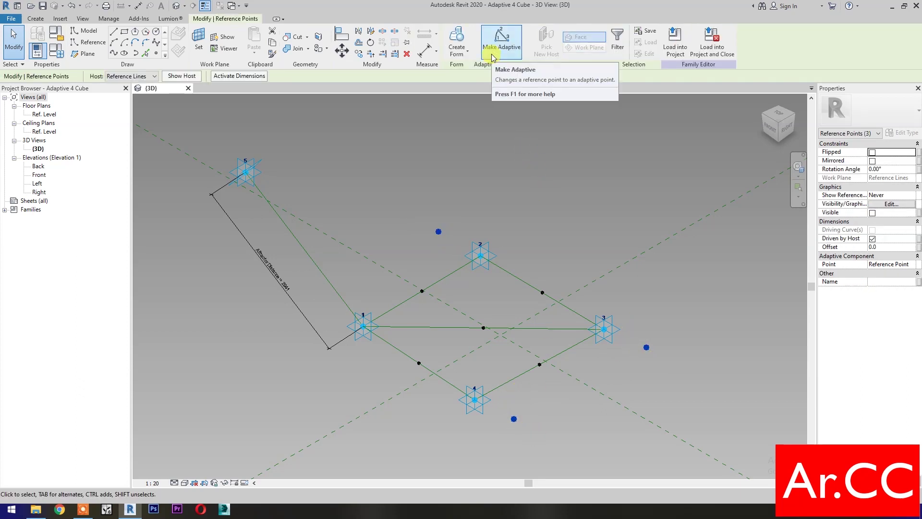
left_click(502, 42)
- Raise adaptive point 6 above its placed position and connect it to adaptive point 2 with a reference line
left_click(438, 225)
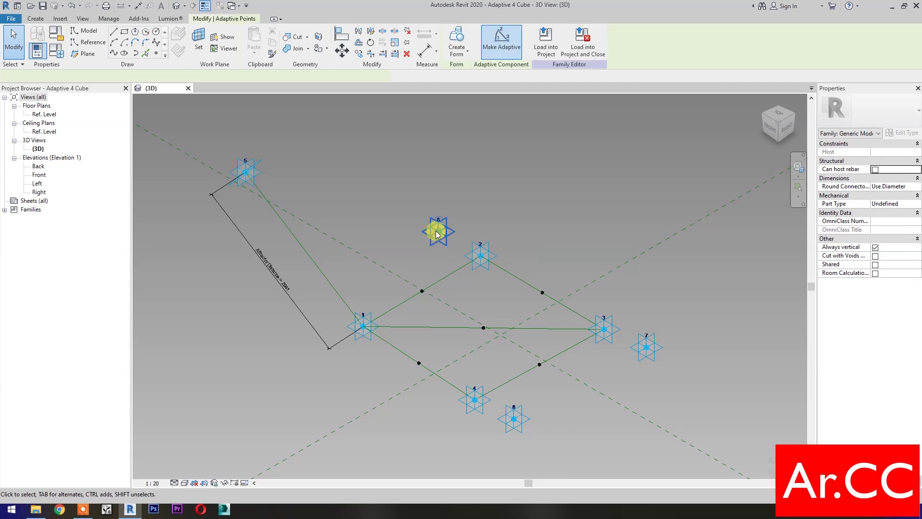
left_click_drag(439, 217, 495, 270)
left_click(114, 53)
left_click(872, 213)
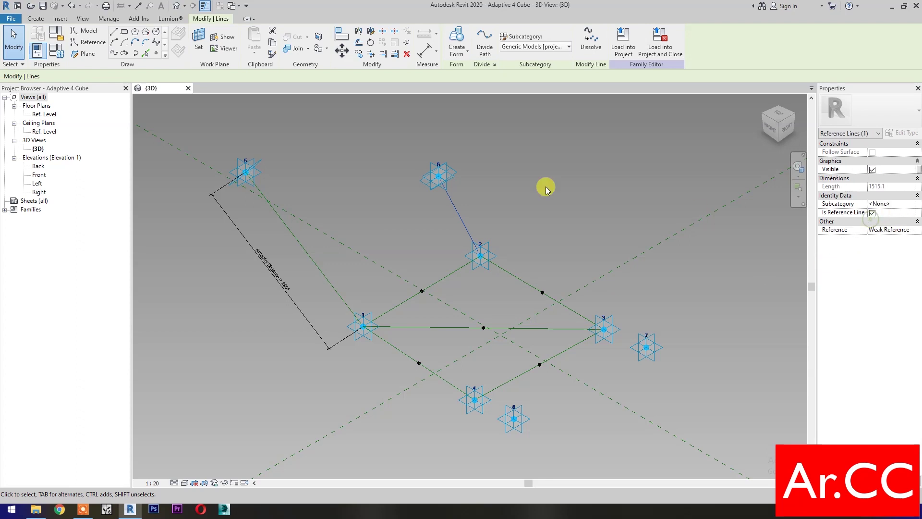
- Set adaptive point 6's reference plane as the work plane and add an aligned dimension between points 6 and 2
key("d")
key("i")
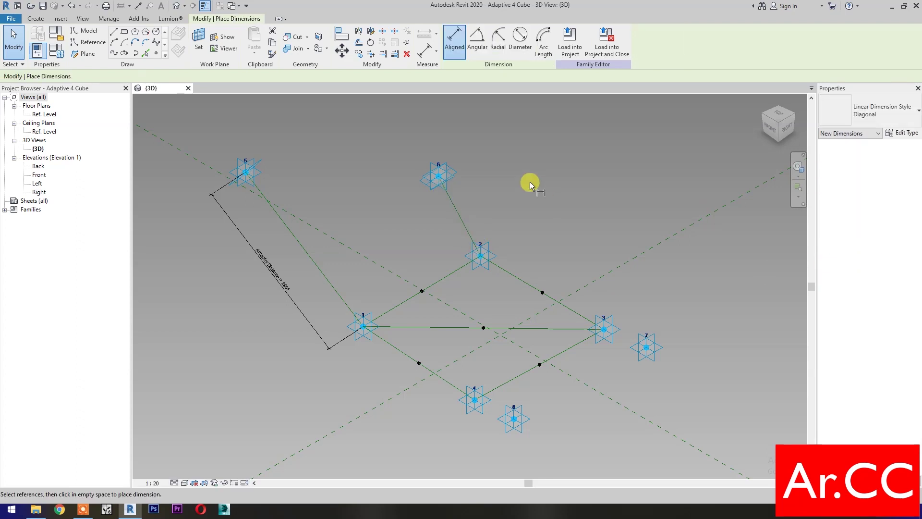
left_click(199, 39)
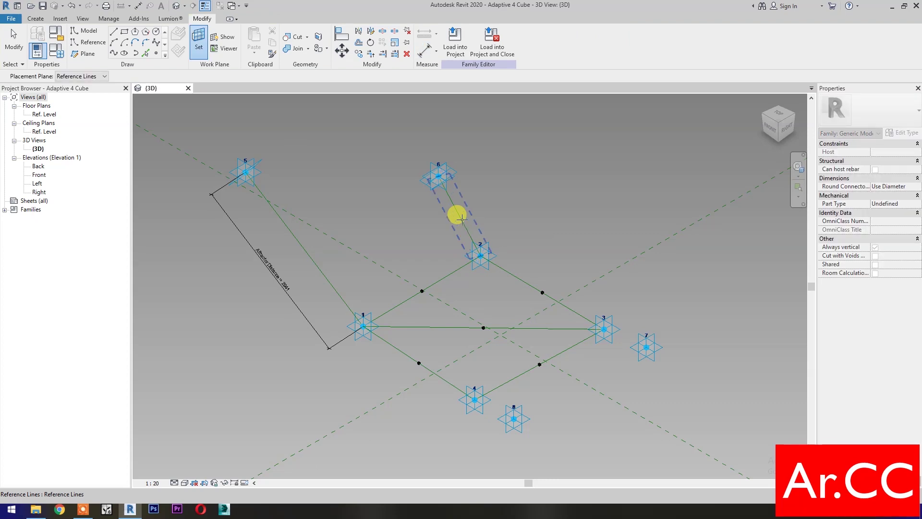
left_click(433, 183)
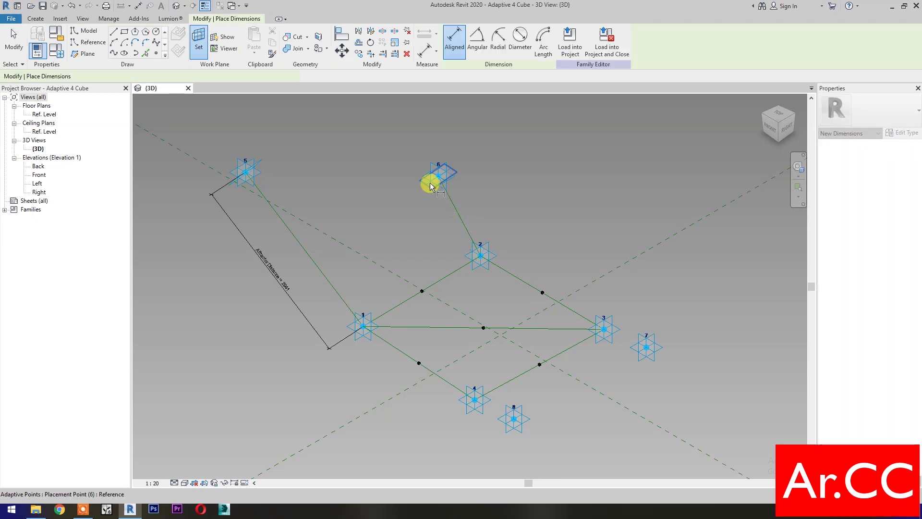
left_click(478, 255)
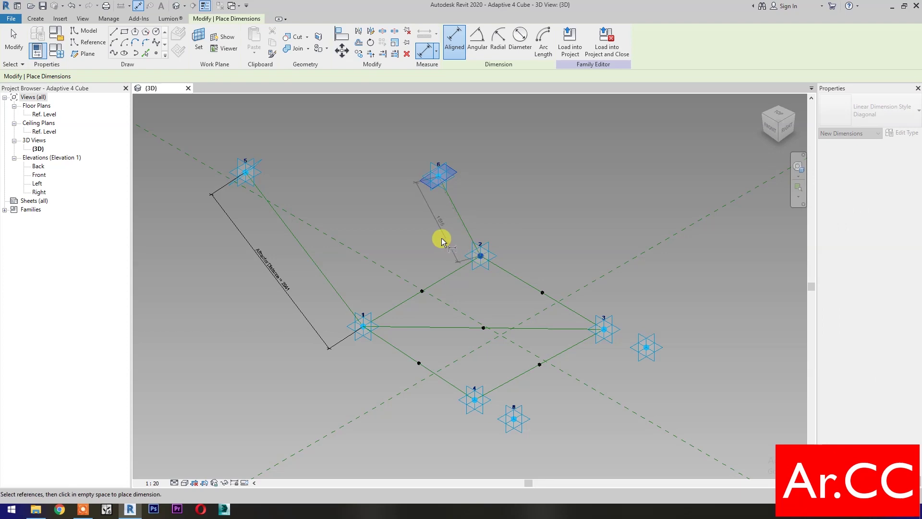
left_click(438, 250)
key("Escape")
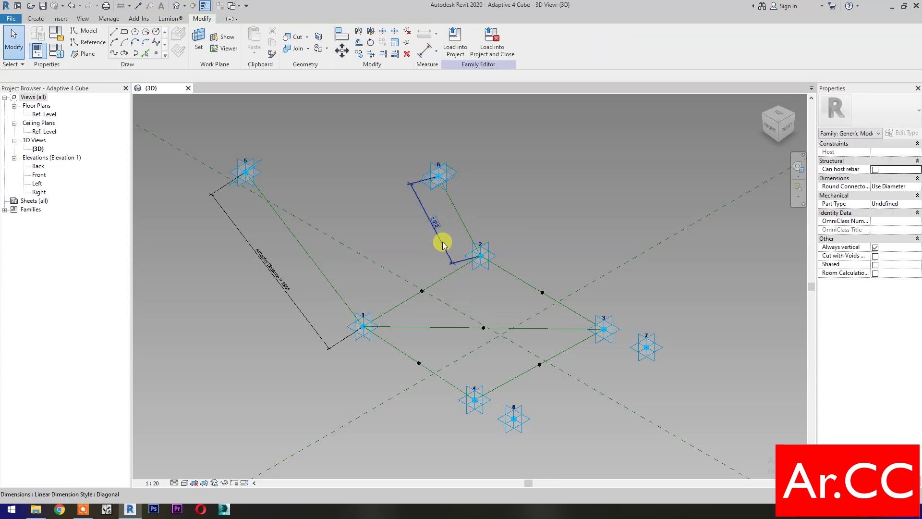
- Label the dimension between points 2 and 6 with a new instance reporting parameter named AD2
left_click(442, 244)
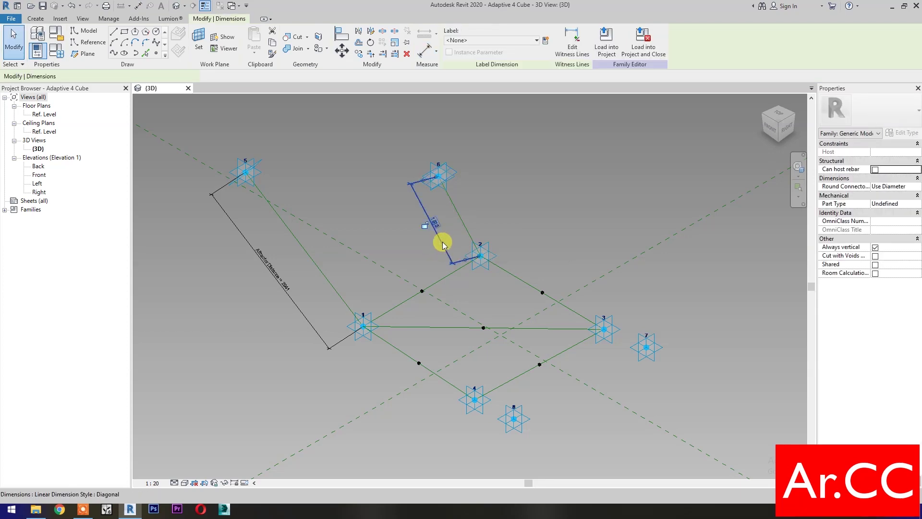
left_click(546, 40)
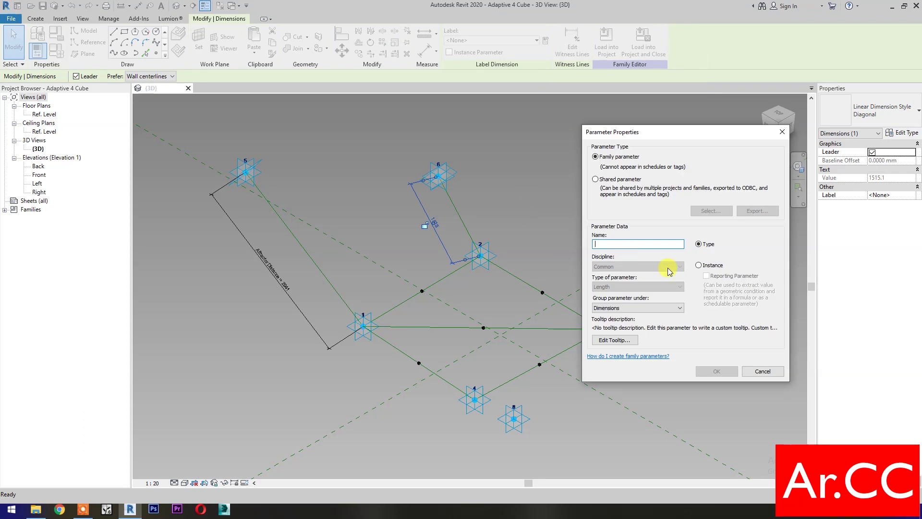
left_click(697, 265)
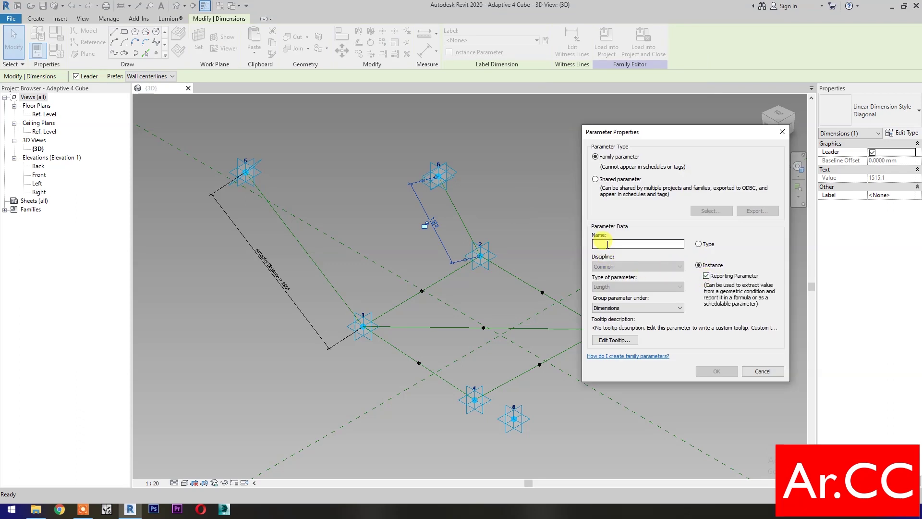
type("AD2")
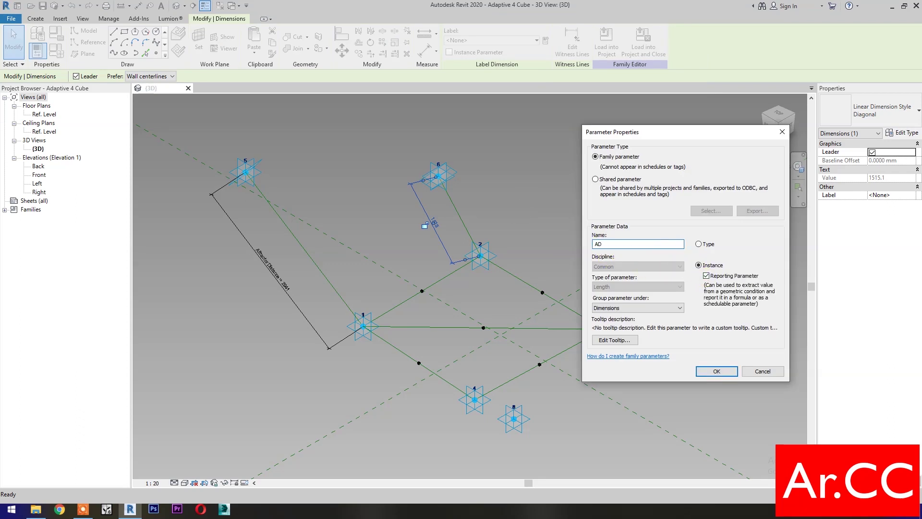
left_click(710, 371)
- Raise adaptive point 7 and connect it to adaptive point 3 with a reference line
left_click(687, 368)
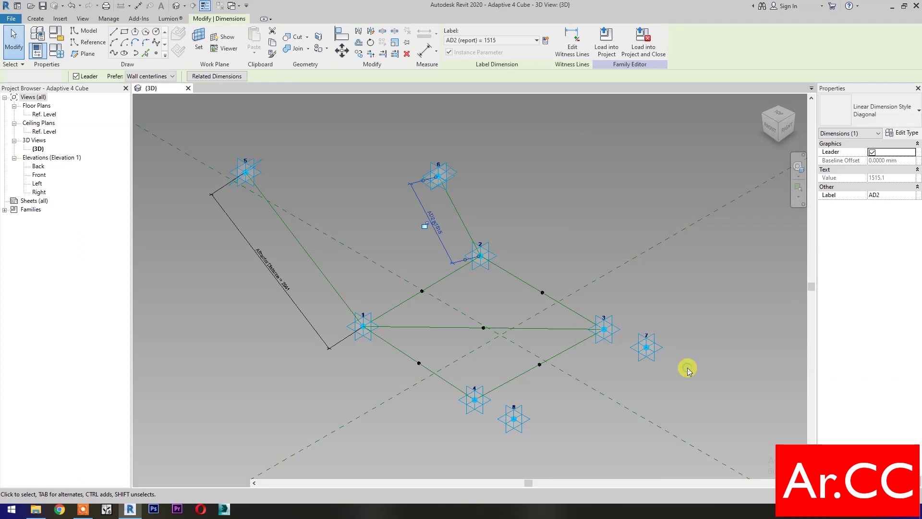
left_click(634, 372)
left_click_drag(644, 282, 670, 363)
left_click(587, 243)
left_click(113, 54)
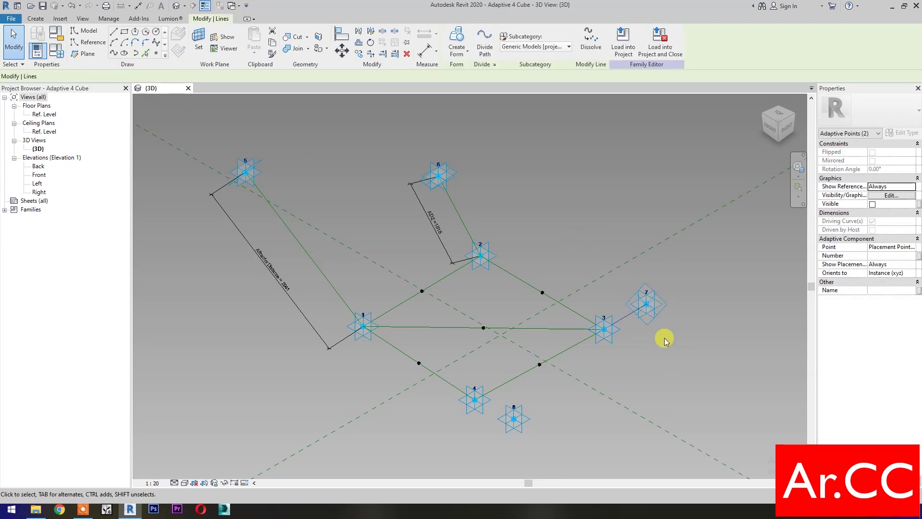
- Set the work plane at adaptive point 7 and add an aligned dimension between points 7 and 3
key("d")
key("i")
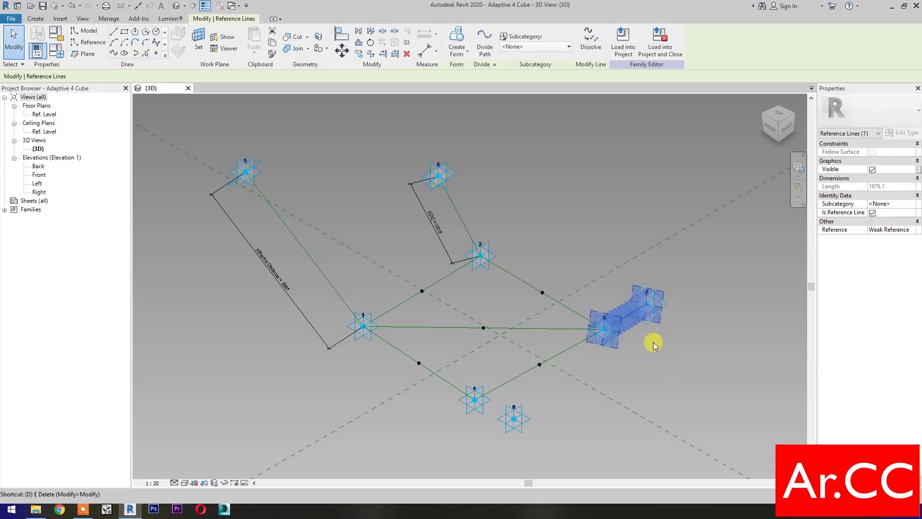
left_click(204, 50)
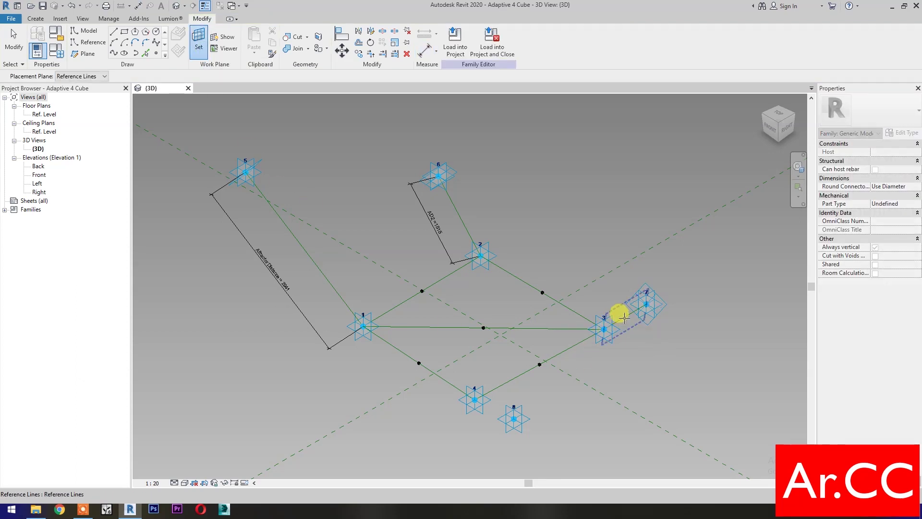
key("d")
key("i")
left_click(605, 330)
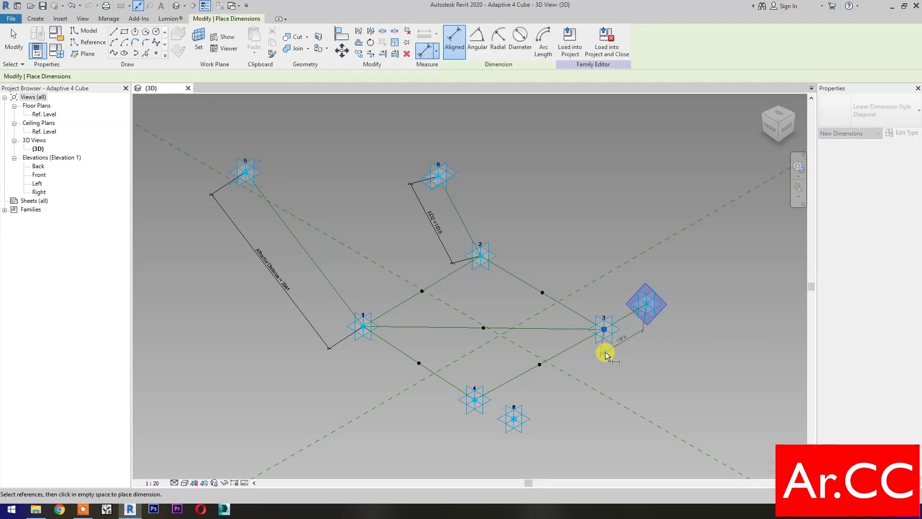
left_click(633, 344)
key("Escape")
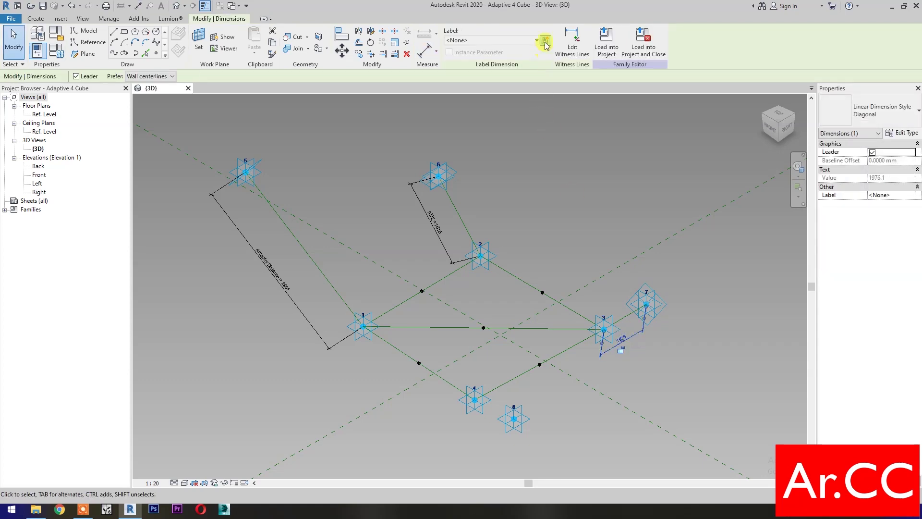
- Label the dimension between points 3 and 7 with a new instance reporting parameter named AD3
left_click(546, 40)
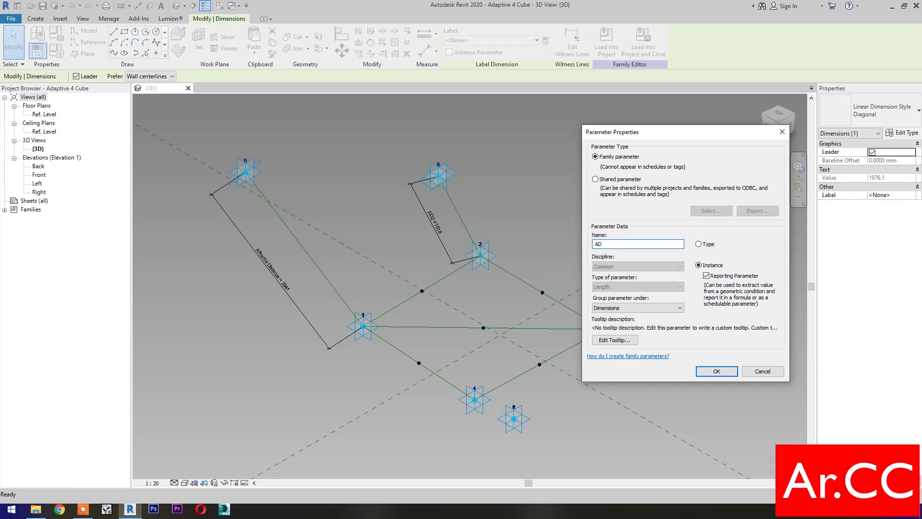
left_click(716, 372)
left_click(586, 437)
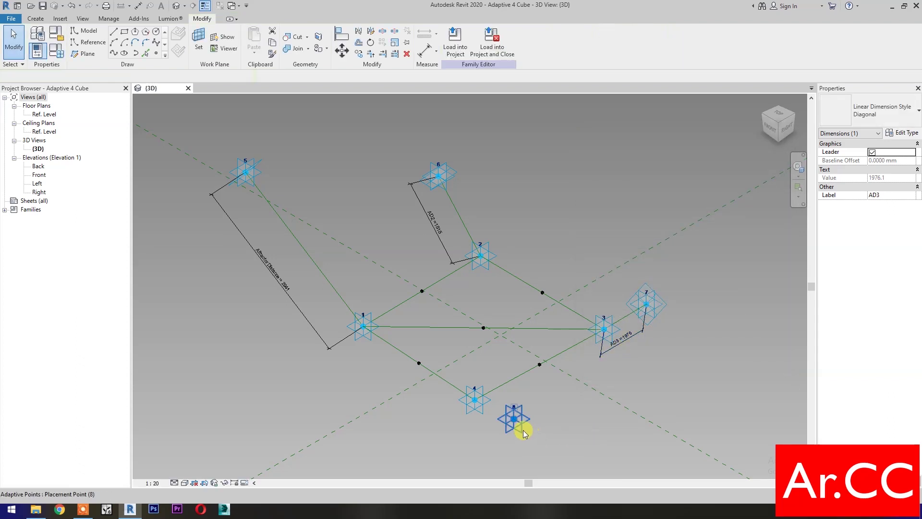
- Raise adaptive point 8 and connect it to adaptive point 4 with a reference line
left_click_drag(519, 439, 511, 370)
left_click_drag(438, 436, 544, 371)
left_click(114, 53)
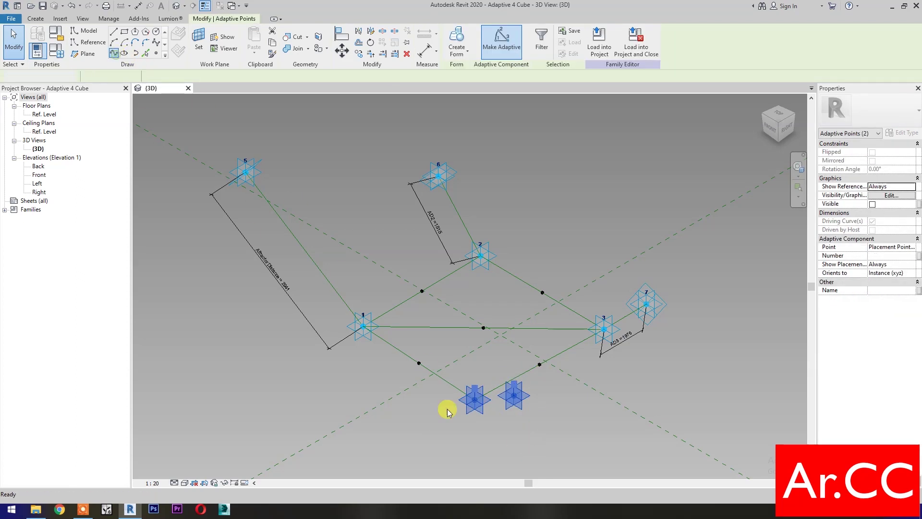
left_click(872, 222)
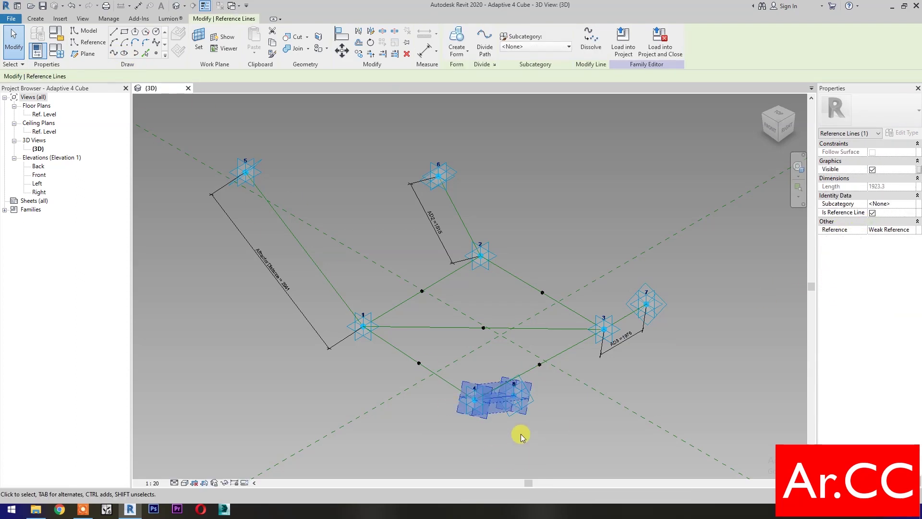
- Set the work plane at adaptive point 8 and add an aligned dimension between points 8 and 4
key("d")
key("i")
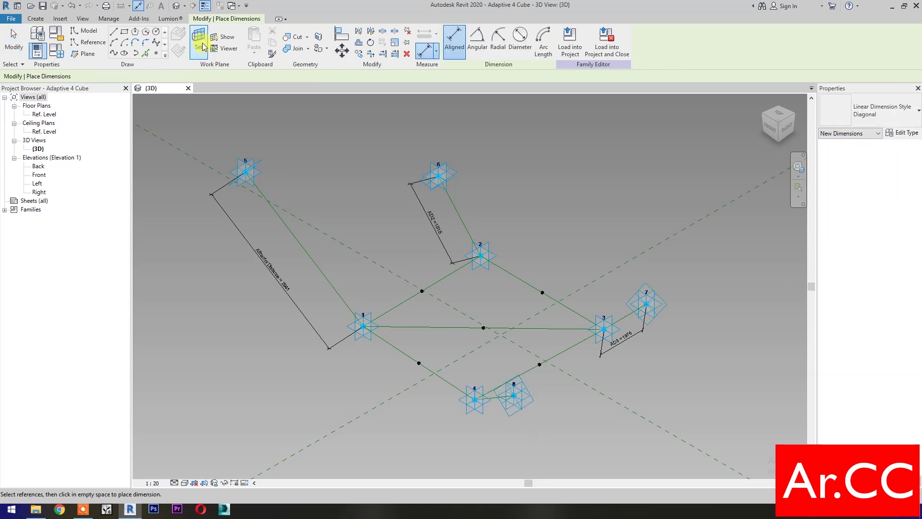
left_click(203, 46)
left_click(485, 398)
scroll(494, 398, "up", 2)
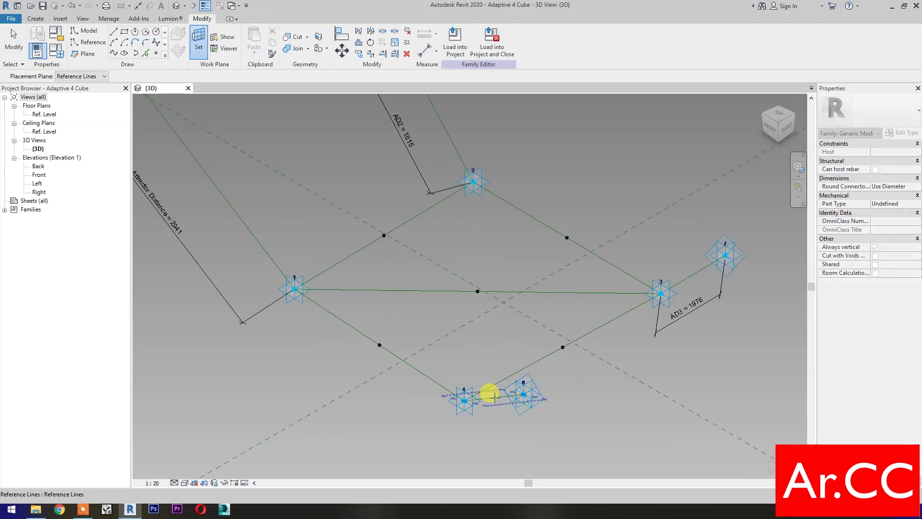
left_click(496, 399)
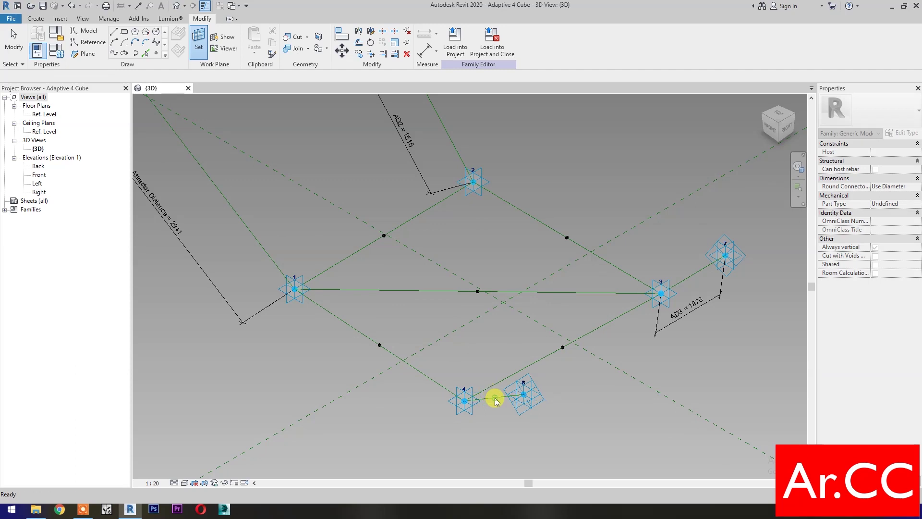
key("d")
key("i")
left_click(517, 409)
left_click(464, 399)
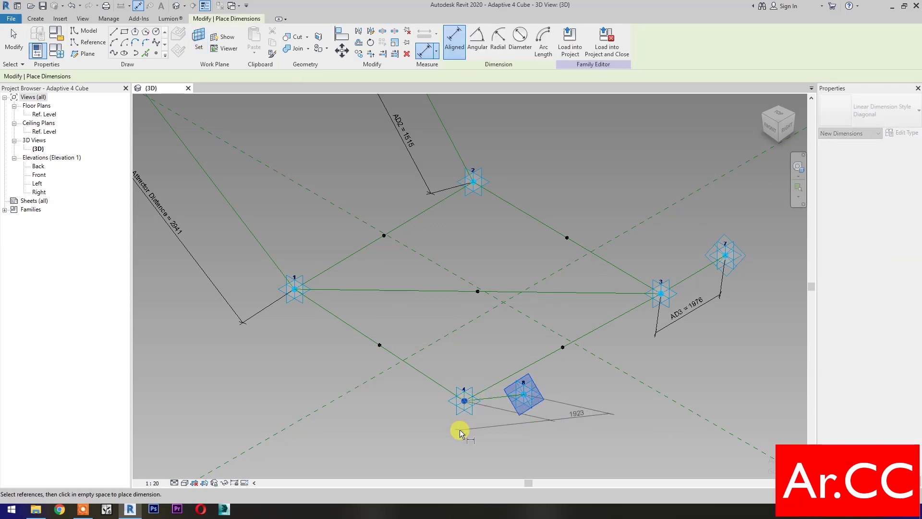
left_click(501, 405)
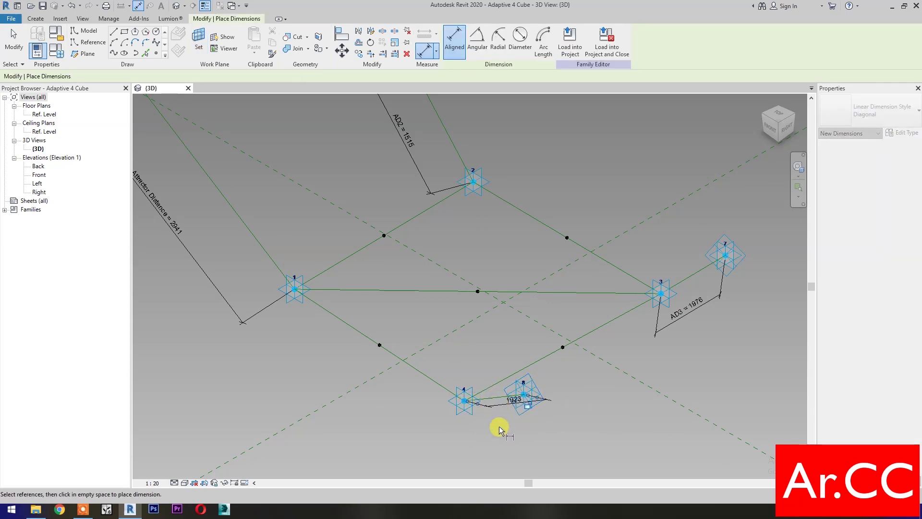
key("Escape")
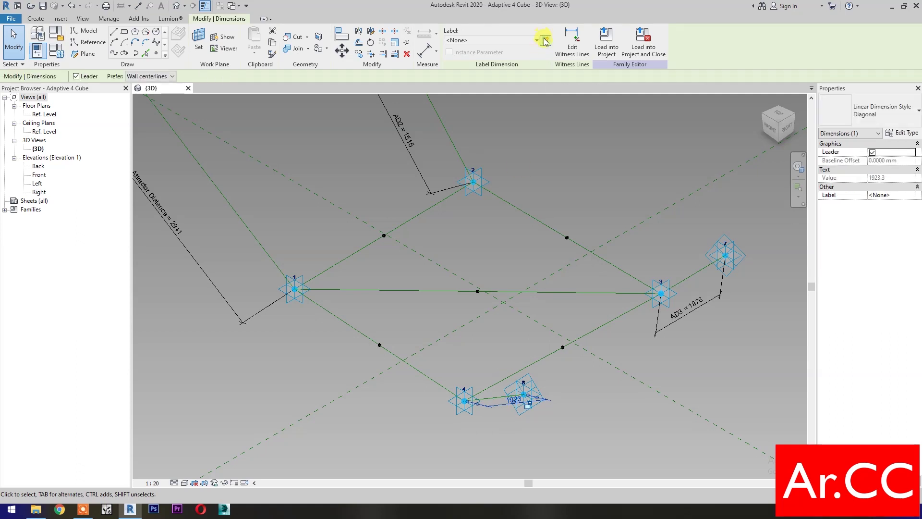
- Label the dimension between points 4 and 8 with a new instance reporting parameter named AD4
left_click(546, 41)
left_click(707, 276)
left_click(634, 245)
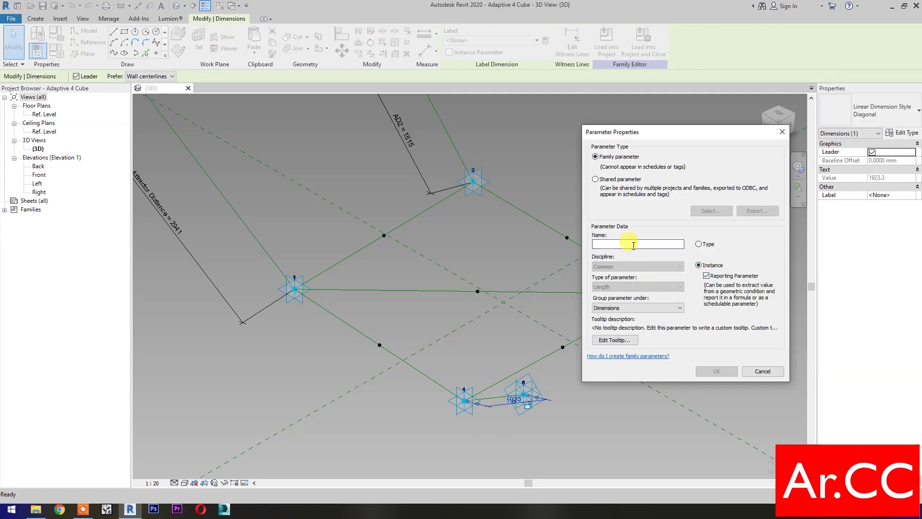
type("AD4")
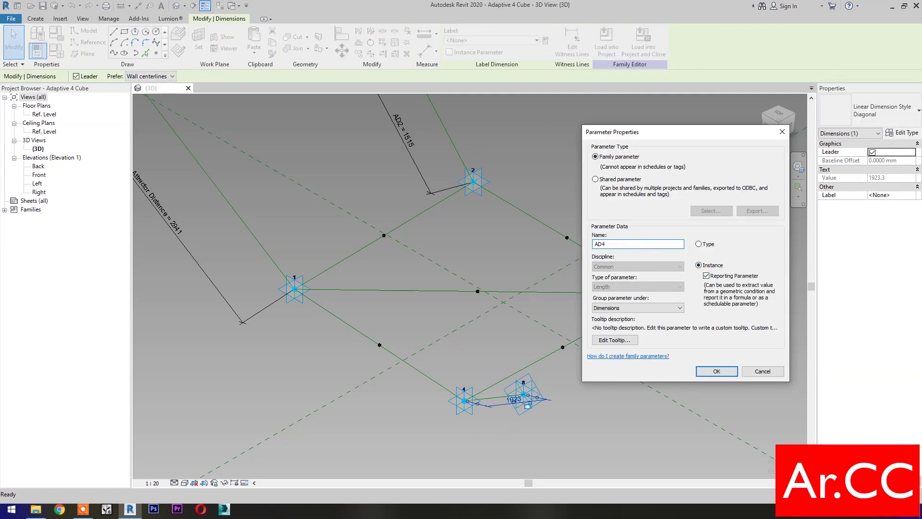
left_click(698, 372)
left_click(568, 425)
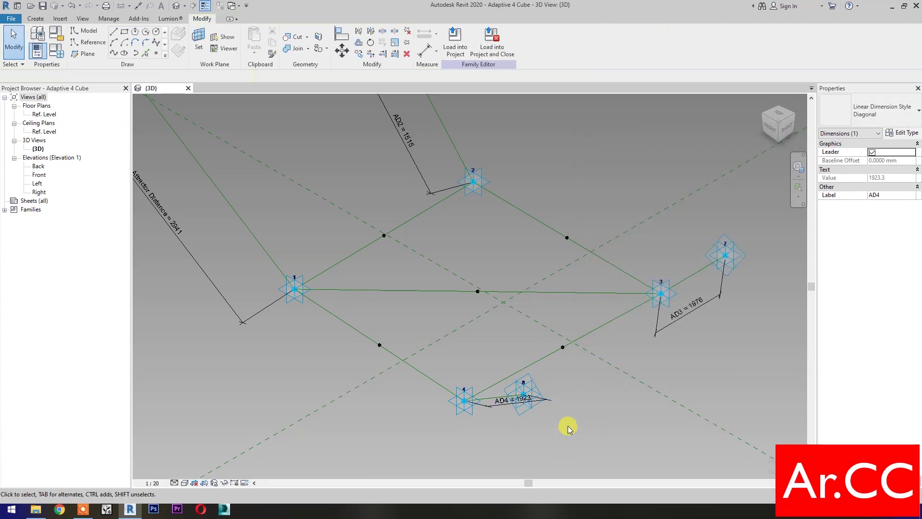
- Load the Adaptive Cube family from the Desktop into this family
scroll(569, 425, "down", 2)
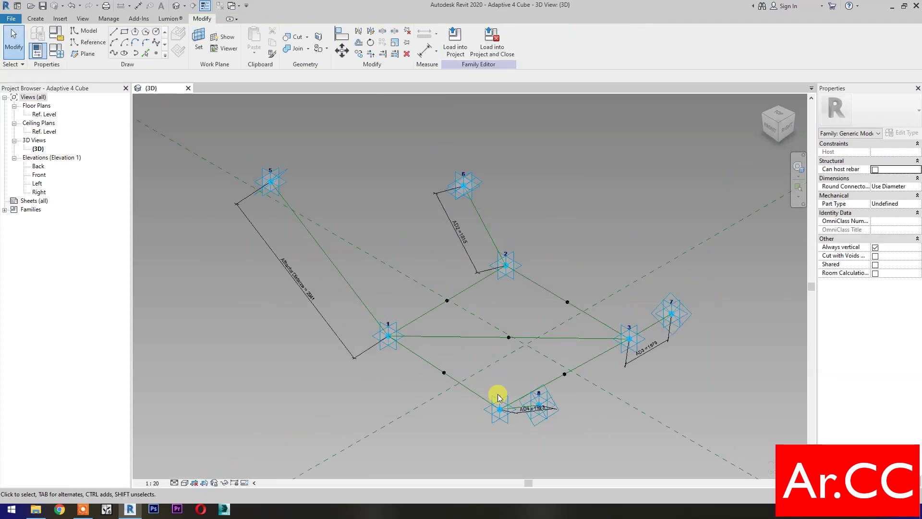
left_click(61, 20)
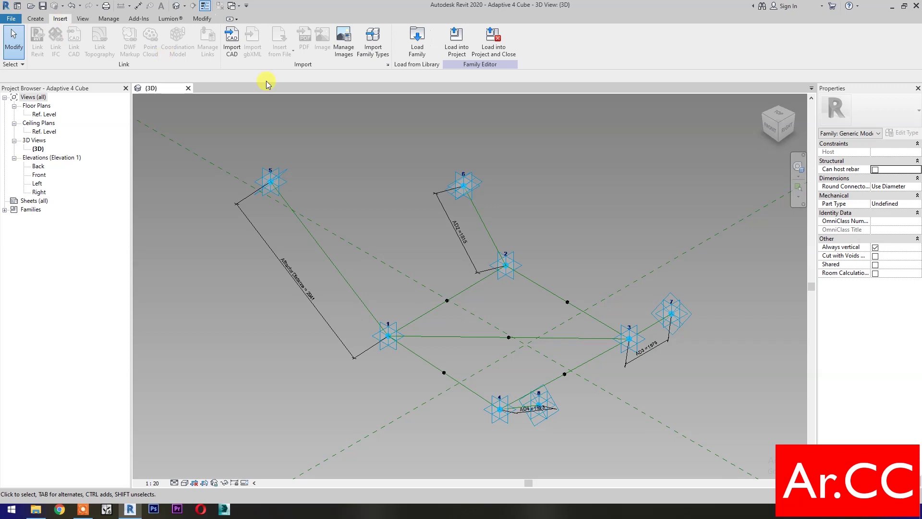
left_click(417, 53)
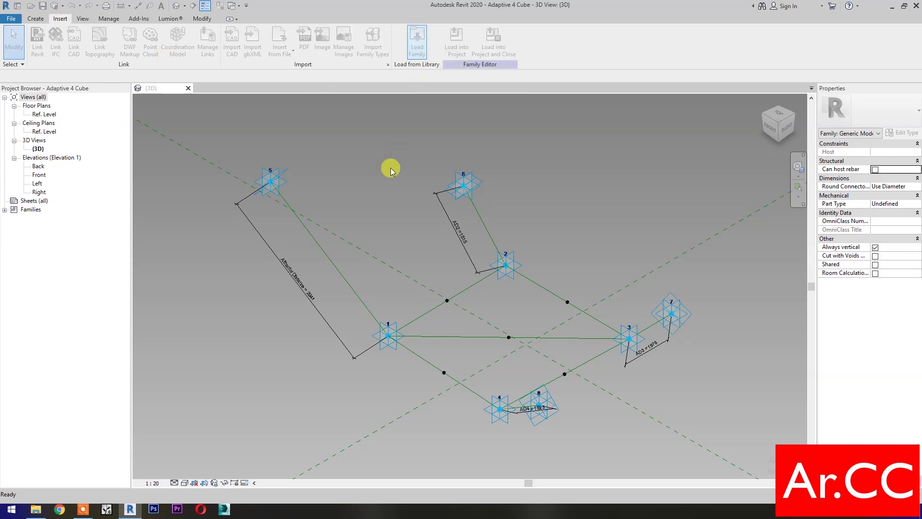
left_click(370, 244)
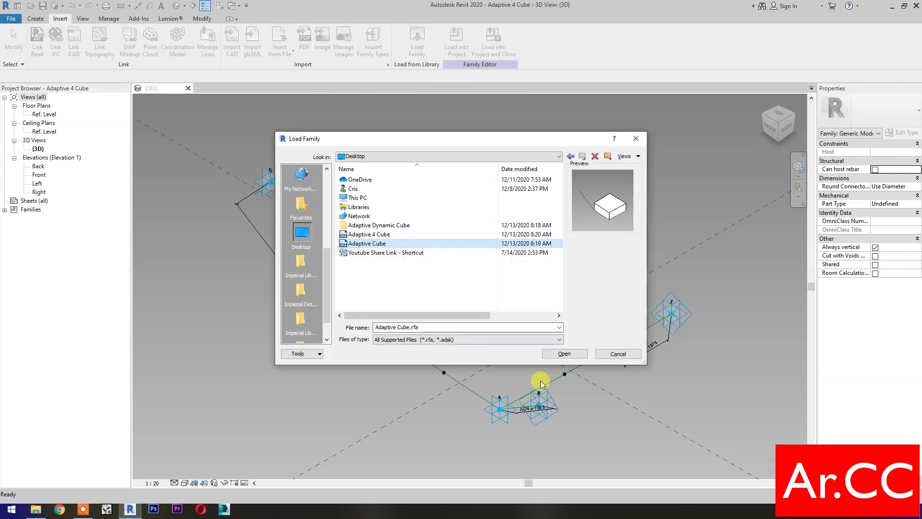
left_click(564, 354)
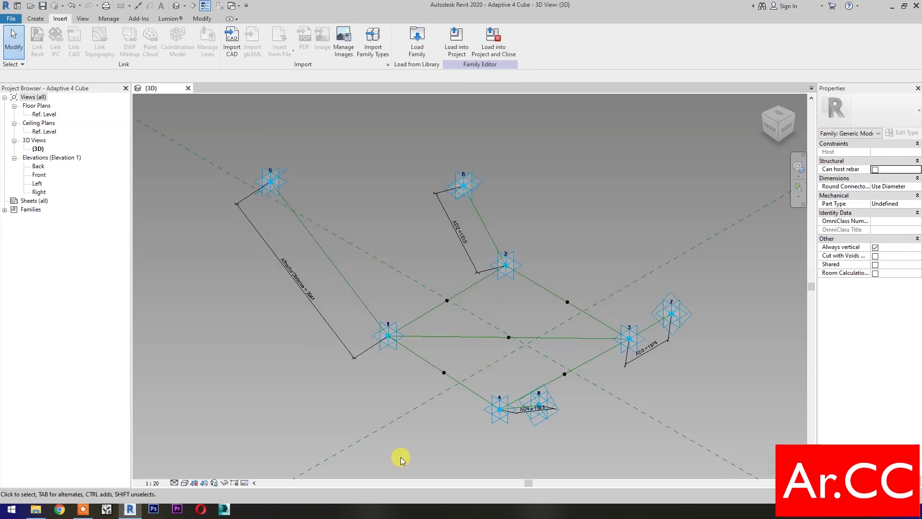
- Start placing an Adaptive Cube component on faces, with Level : Ref. Level as the placement plane
left_click(5, 210)
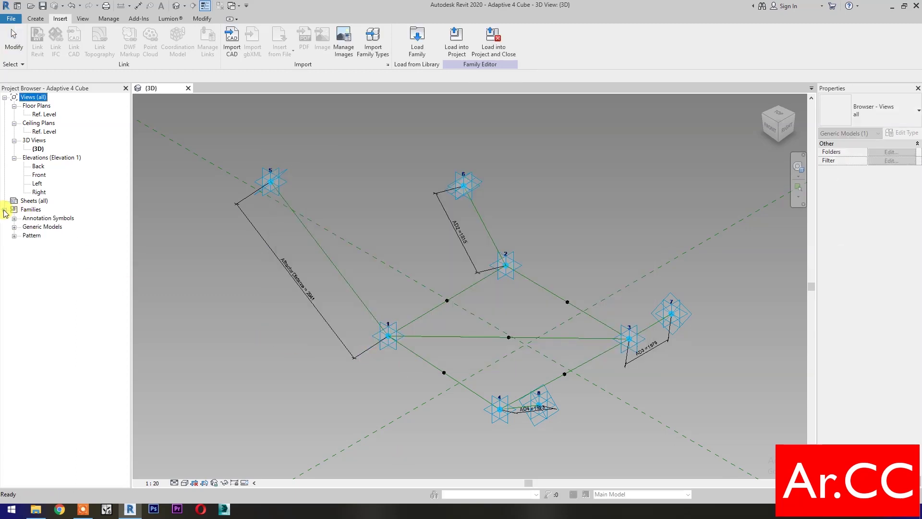
left_click(14, 226)
left_click(24, 235)
left_click_drag(60, 244, 370, 380)
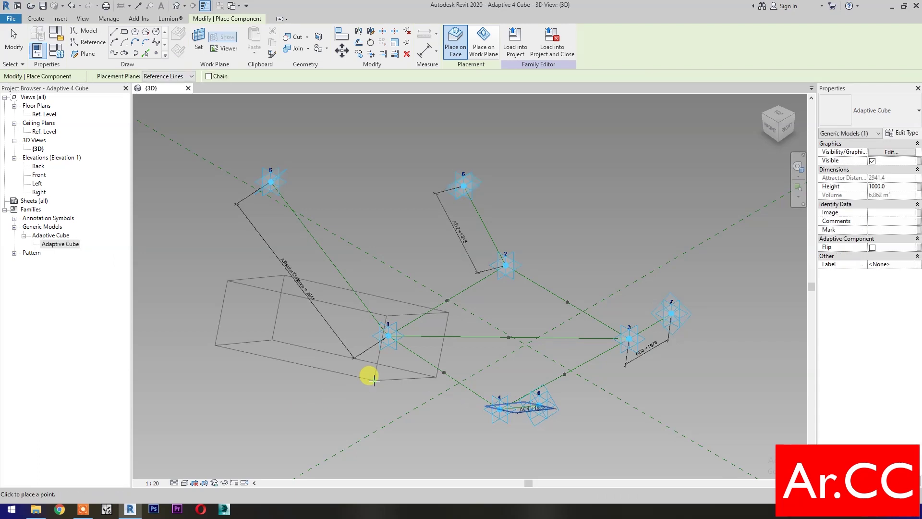
left_click(181, 77)
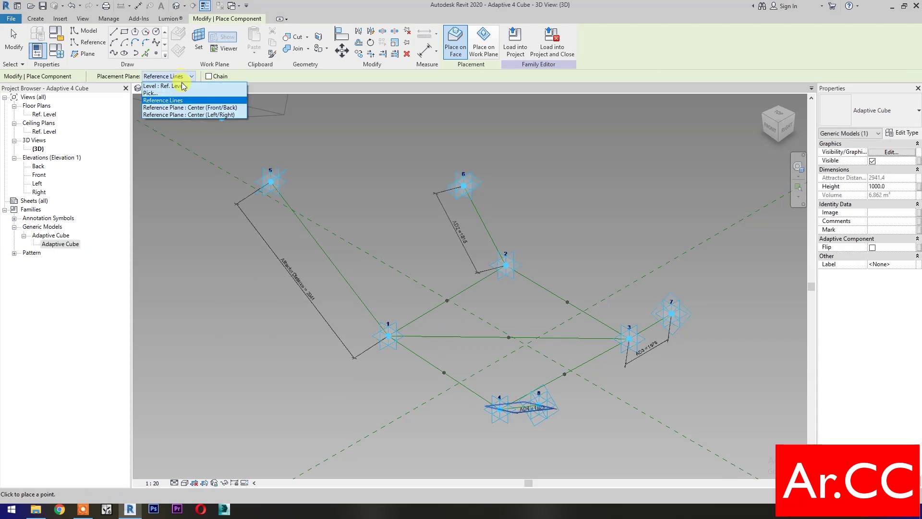
left_click(183, 86)
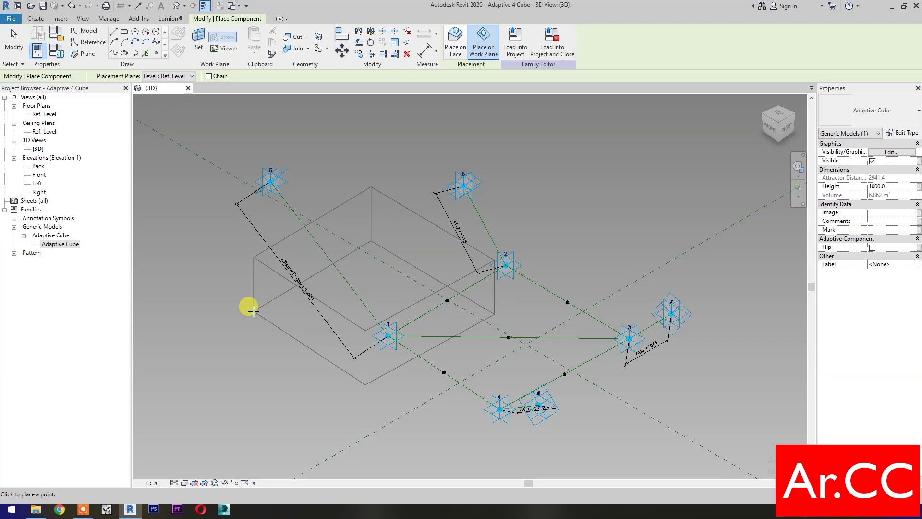
left_click(455, 46)
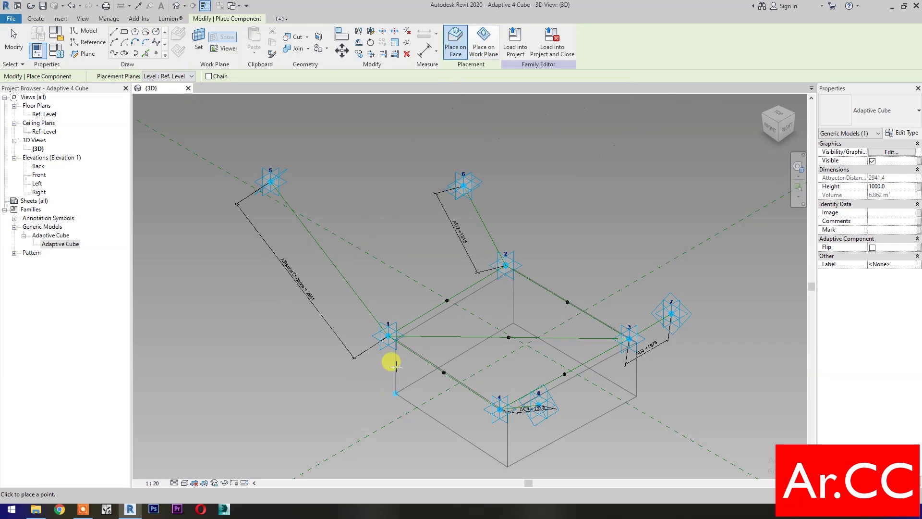
- Place the cube through point 1, the midpoint of side 1-2, the diagonal's midpoint, the midpoint of side 1-4 and attractor point 5
left_click(389, 331)
left_click(447, 301)
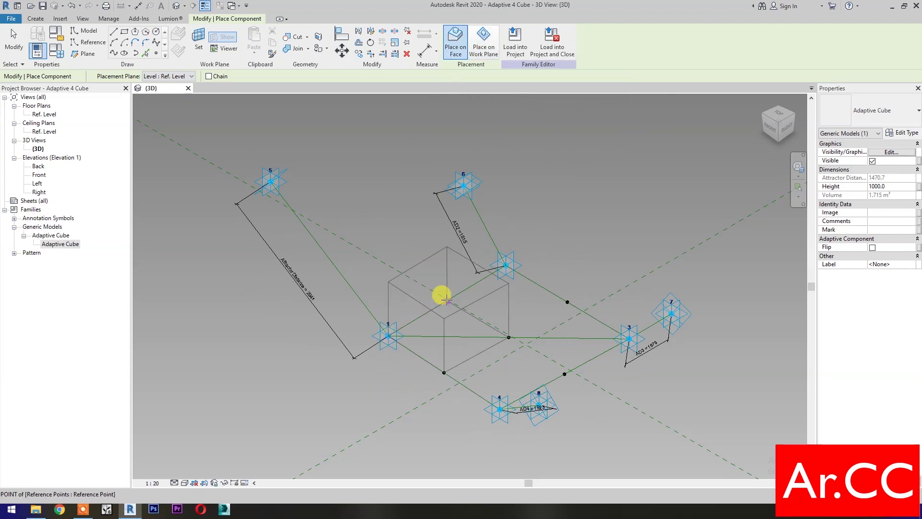
left_click(509, 337)
left_click(445, 371)
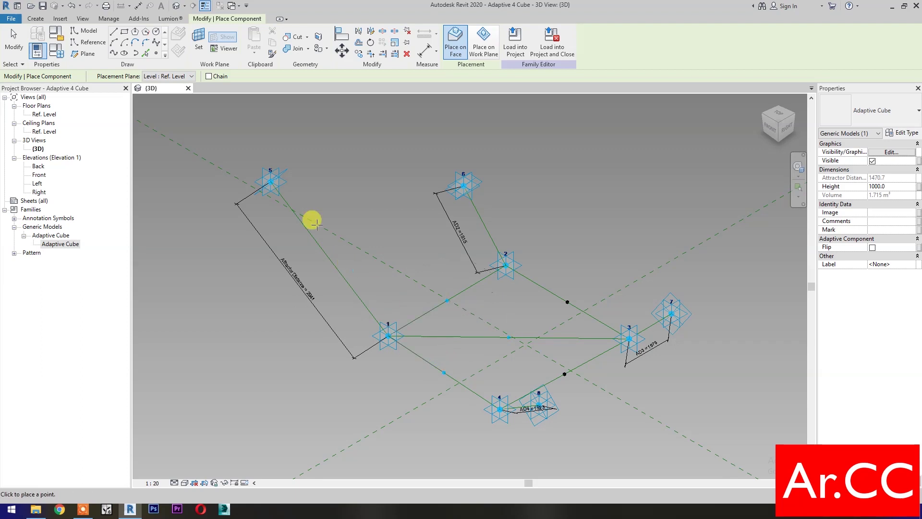
key("Escape")
key("Escape")
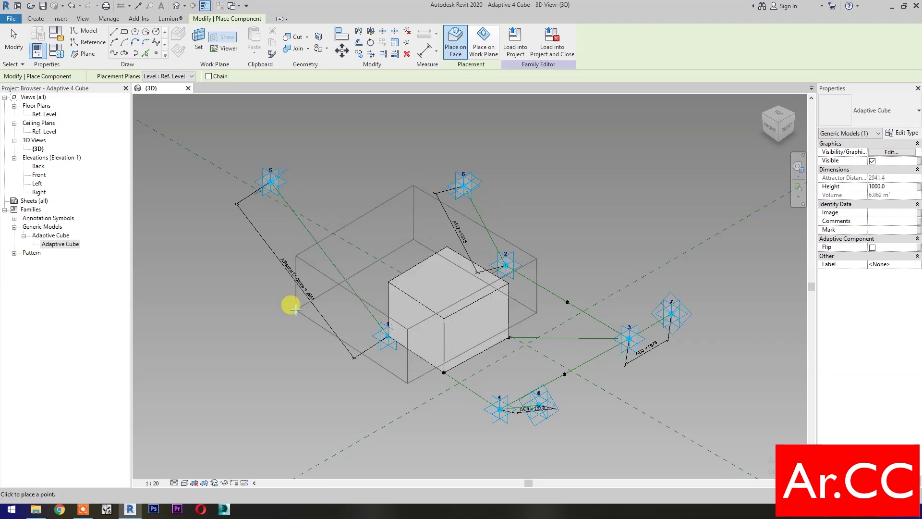
- Associate the placed cube's Height with a new instance family parameter named H1
left_click(445, 340)
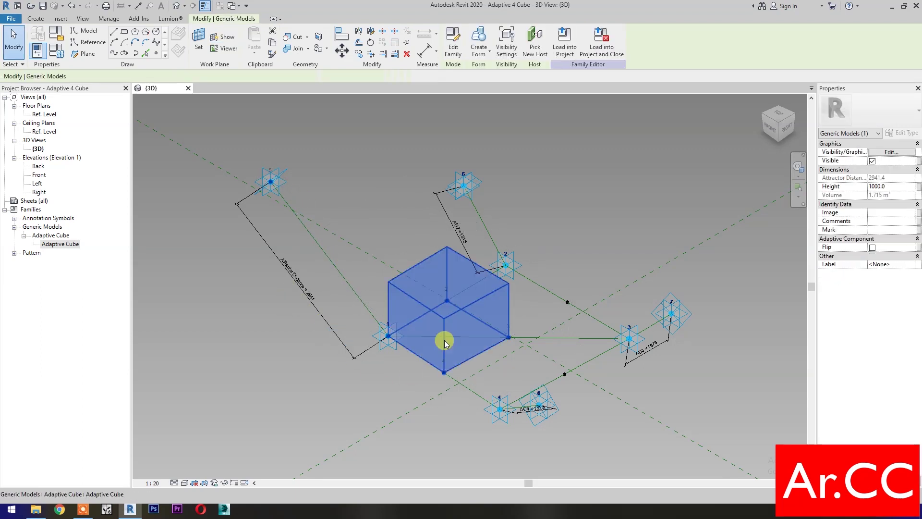
left_click(919, 186)
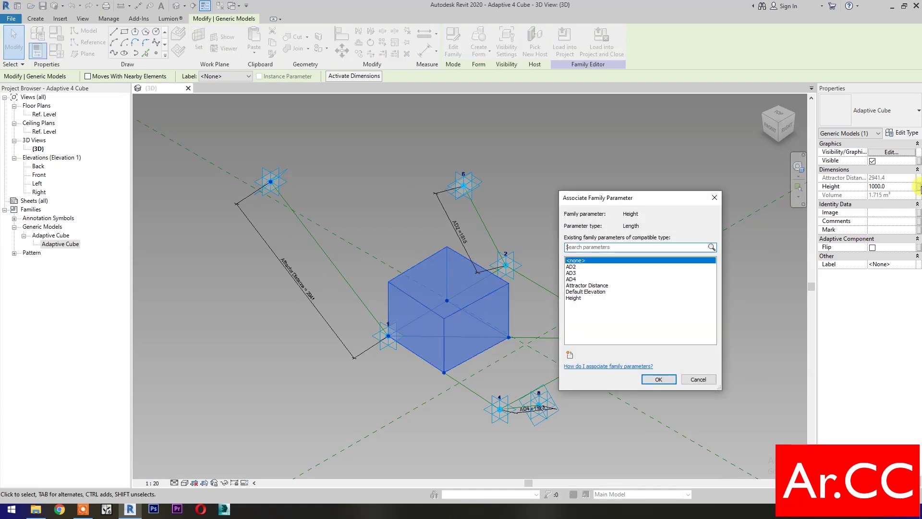
left_click(571, 356)
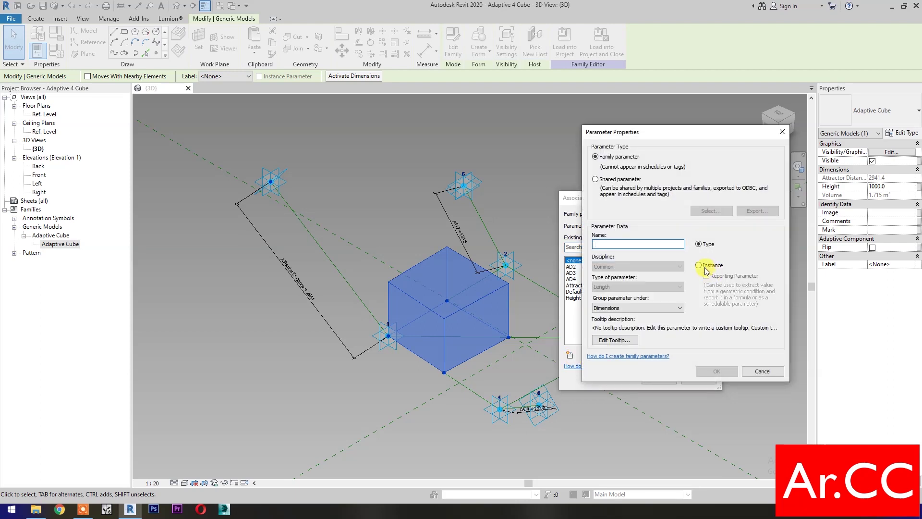
left_click(699, 265)
type("H1")
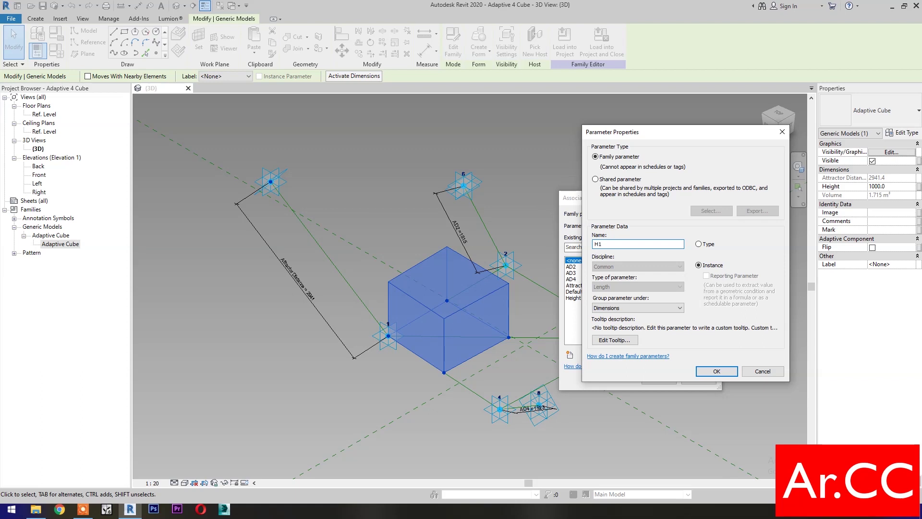
left_click(716, 371)
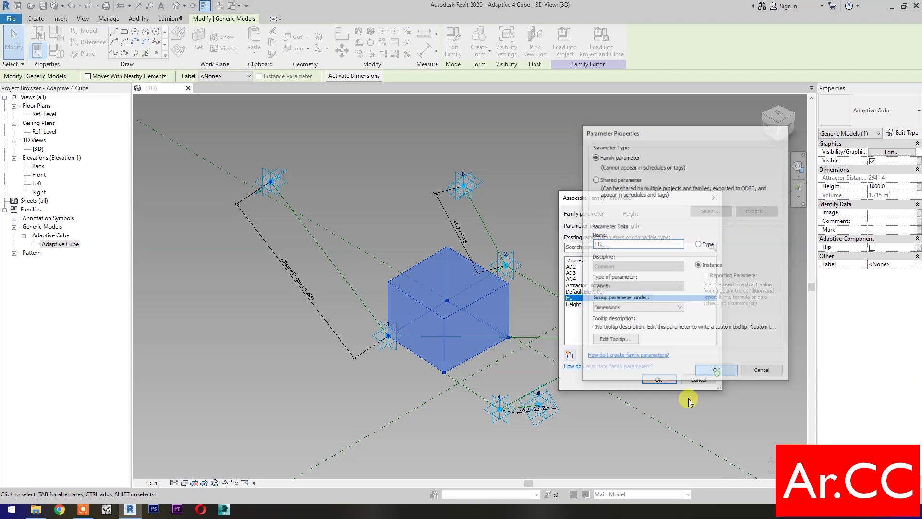
left_click(658, 379)
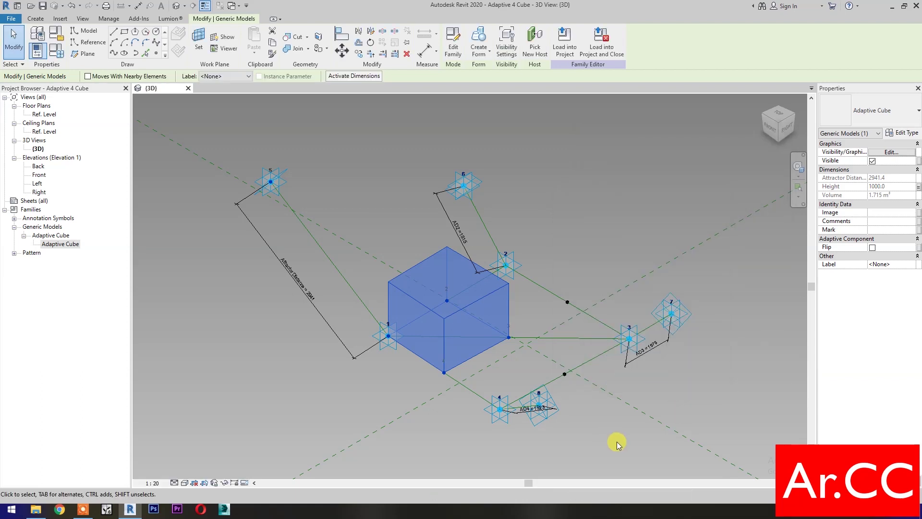
- Add an instance family parameter named Attractor Divisor, of type Integer and grouped under Dimensions
left_click(57, 50)
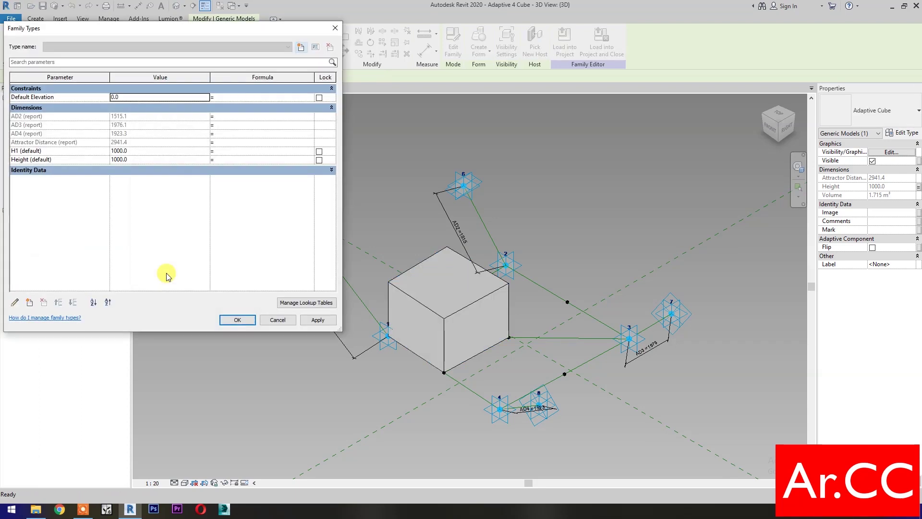
left_click(29, 303)
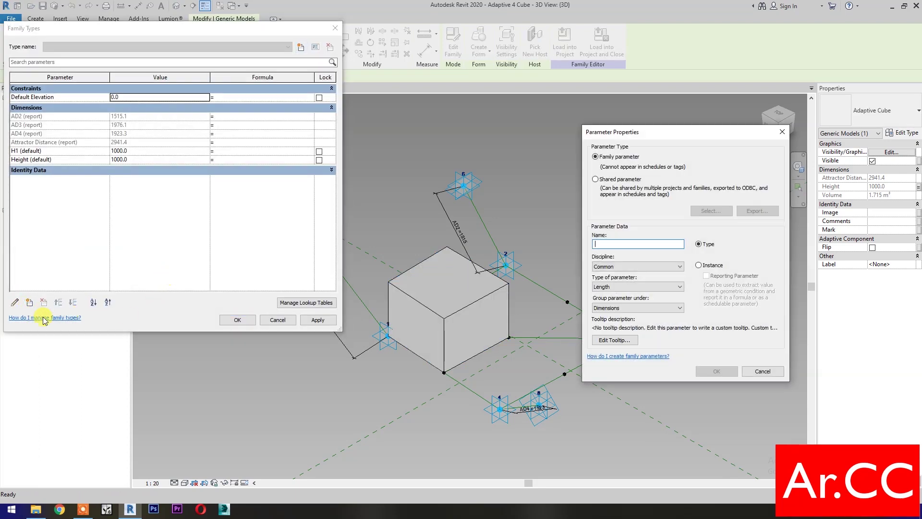
type("Attractor Divisor")
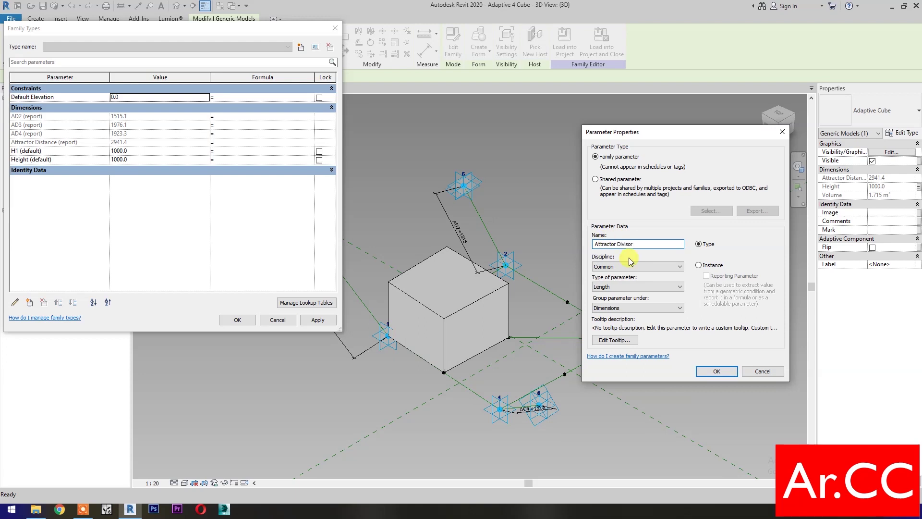
left_click(629, 287)
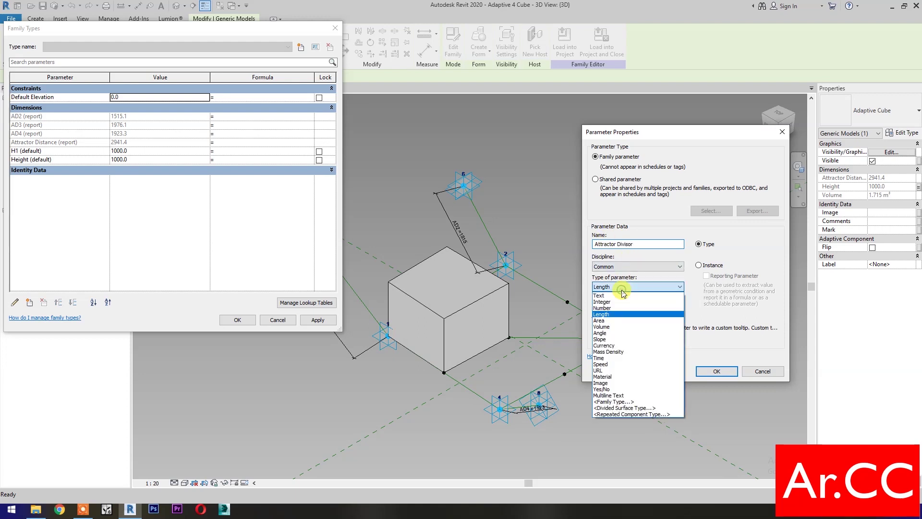
left_click(621, 299)
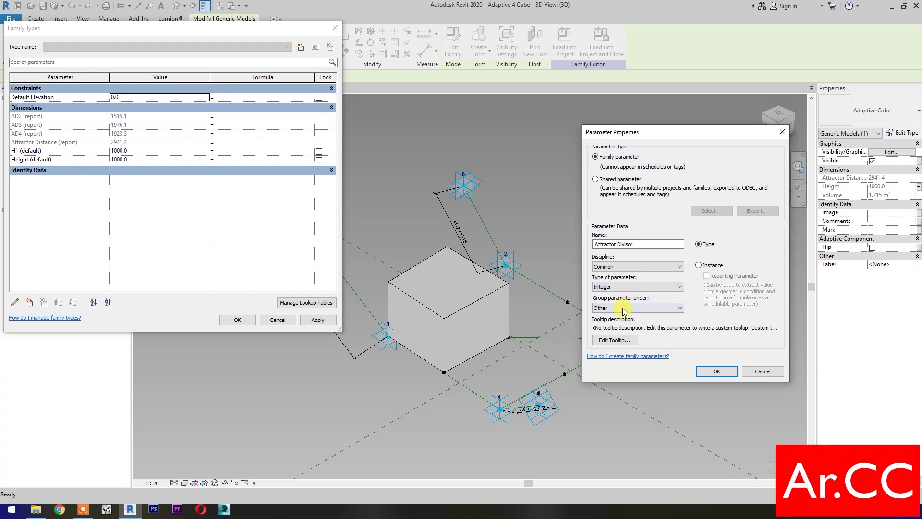
left_click(623, 306)
scroll(625, 342, "up", 5)
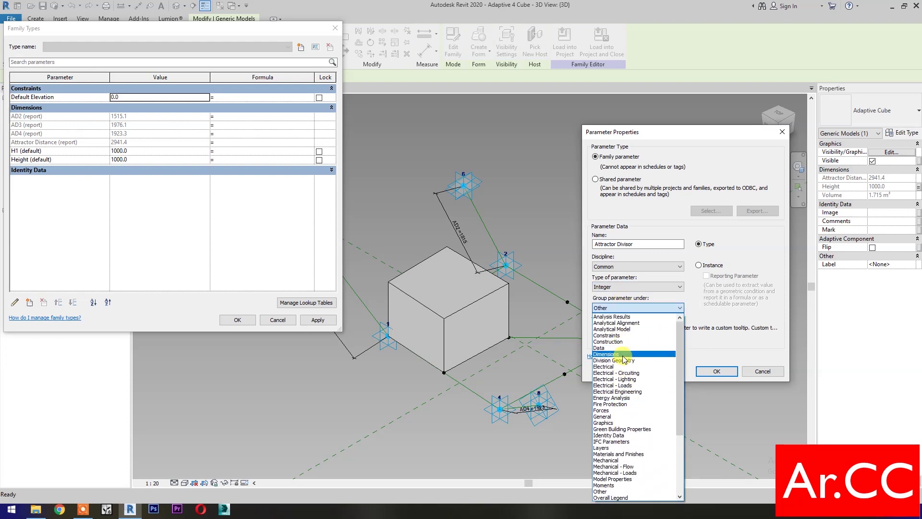
scroll(625, 342, "up", 2)
left_click(613, 321)
left_click(699, 266)
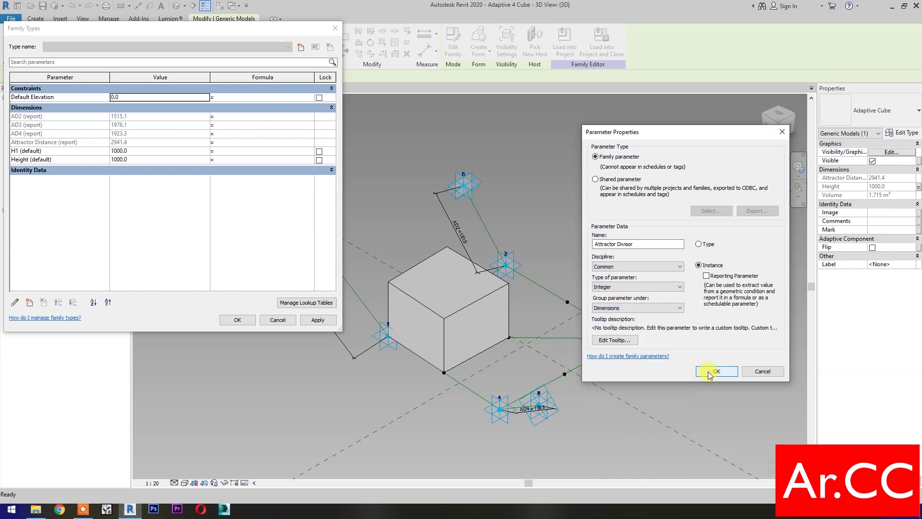
left_click(710, 373)
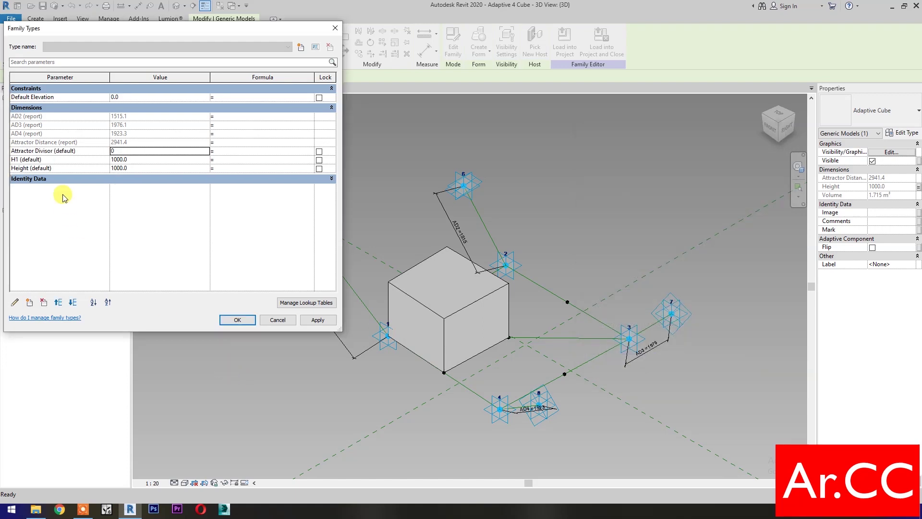
- Rename the Attractor Distance parameter as AD1 and move it above AD2 in the Dimensions group
left_click(48, 141)
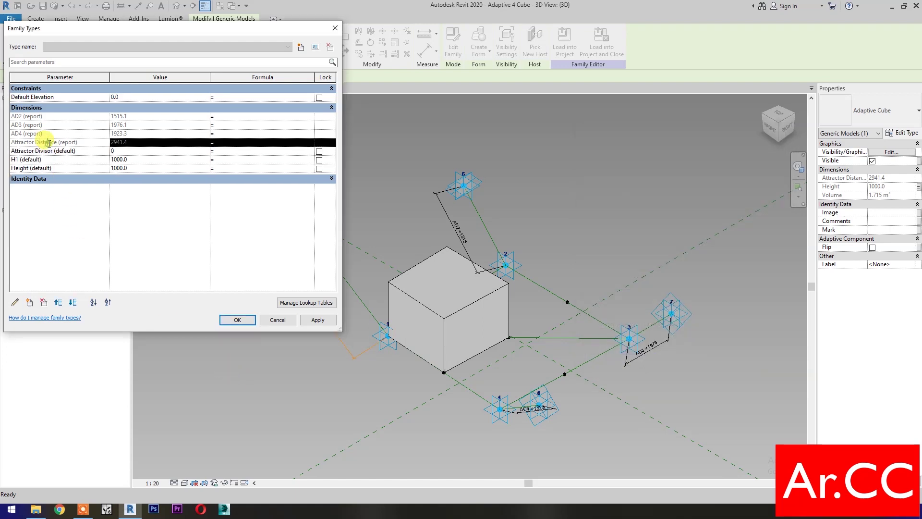
left_click(16, 304)
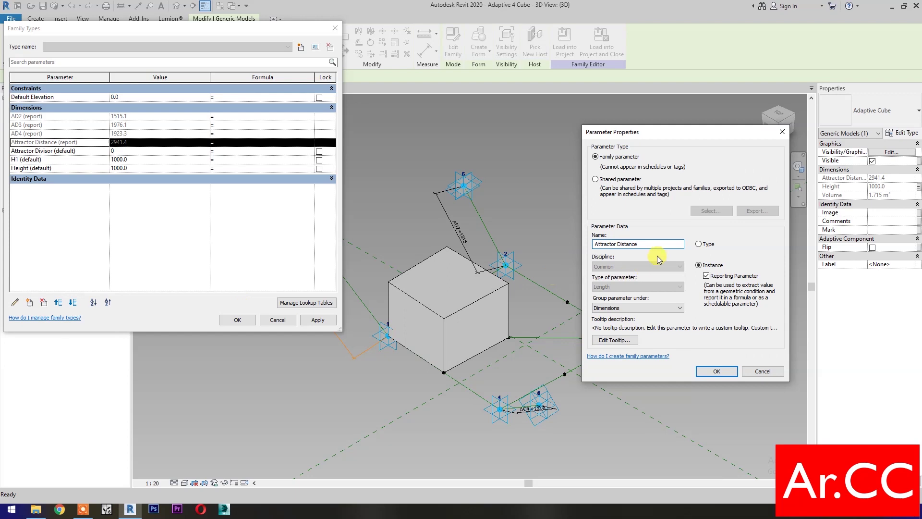
left_click_drag(657, 245, 596, 247)
type("AD1")
left_click(711, 372)
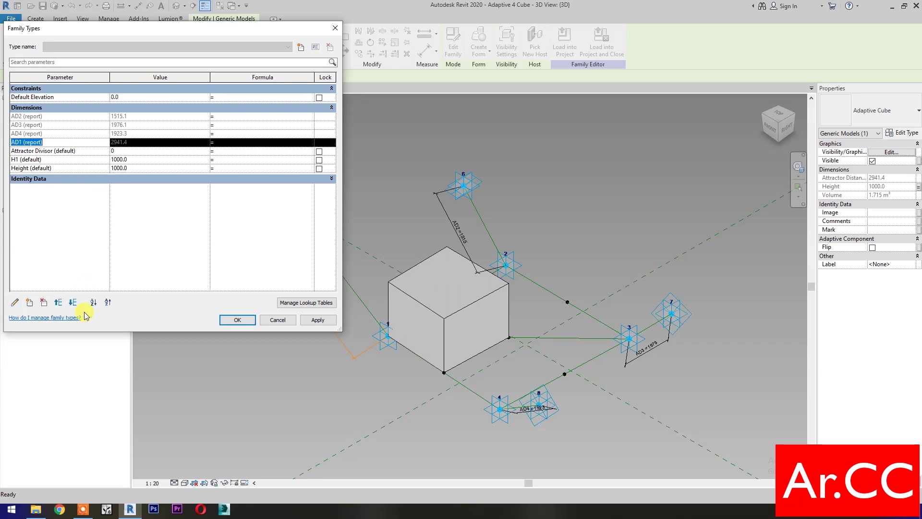
left_click(59, 303)
left_click(59, 303)
left_click(60, 303)
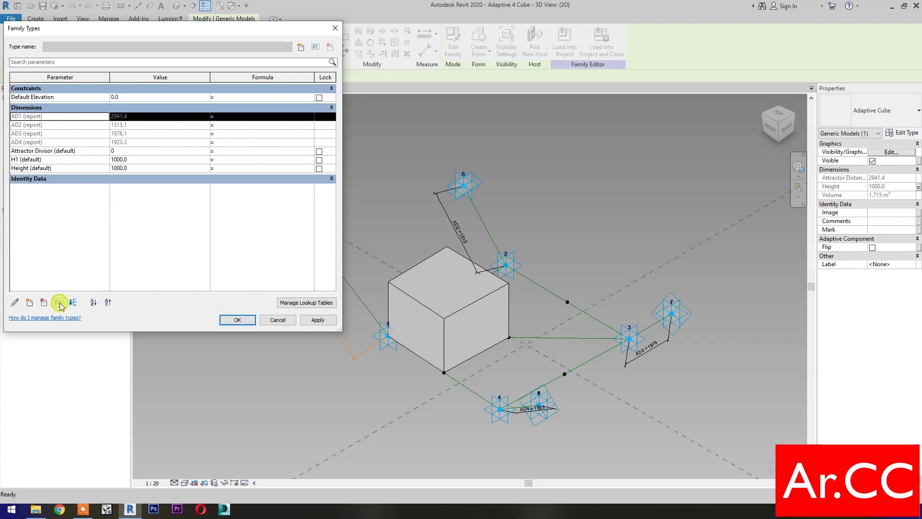
- Set the Attractor Divisor to 15 and give H1 the formula AD1 / Attractor Divisor
left_click(135, 150)
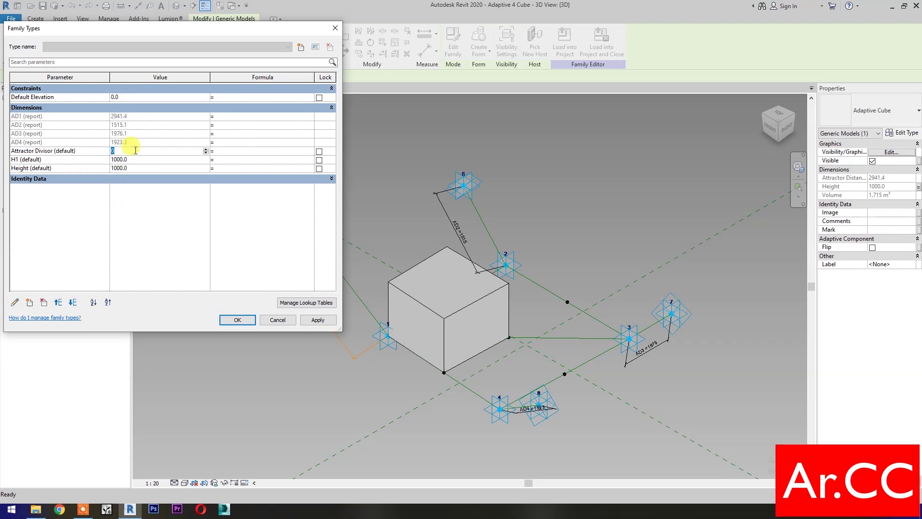
type("15")
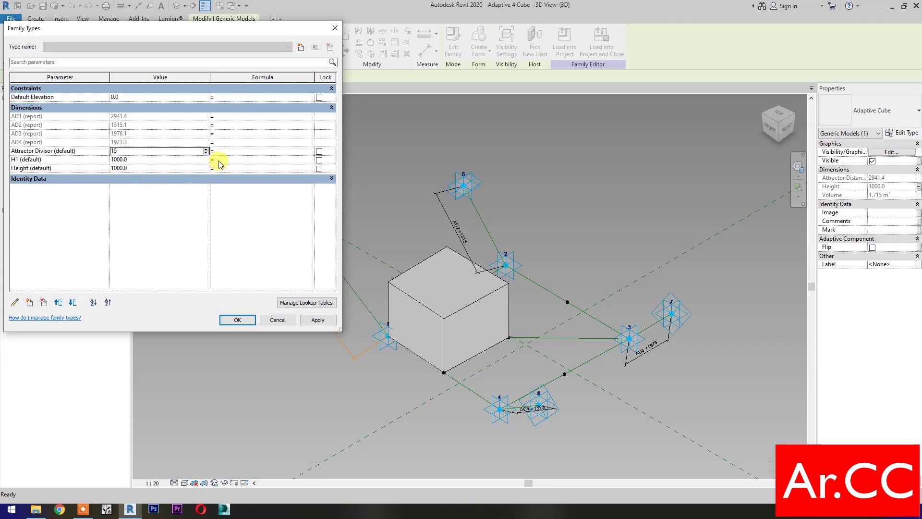
left_click(218, 160)
type("AD1 / Attractor Divisor")
key("Return")
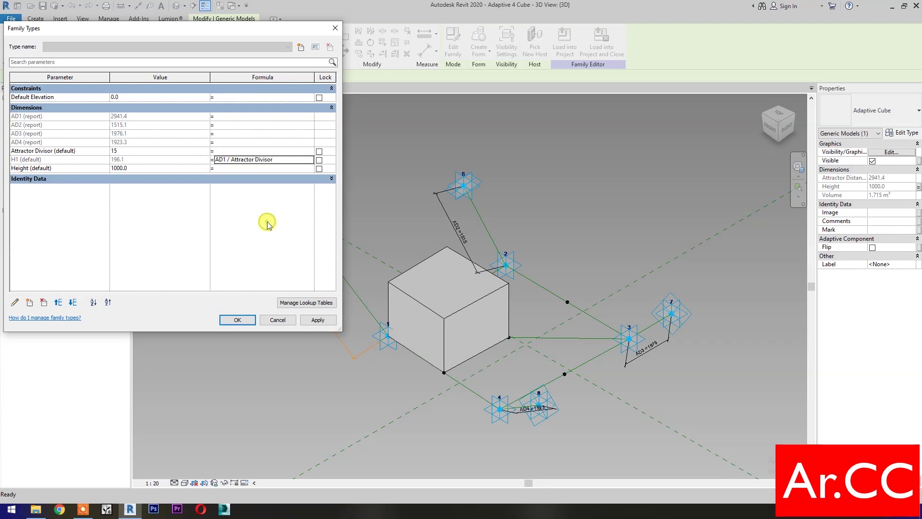
- Rename the Height parameter as H2 and give it the formula AD2 / Attractor Divisor
left_click(77, 170)
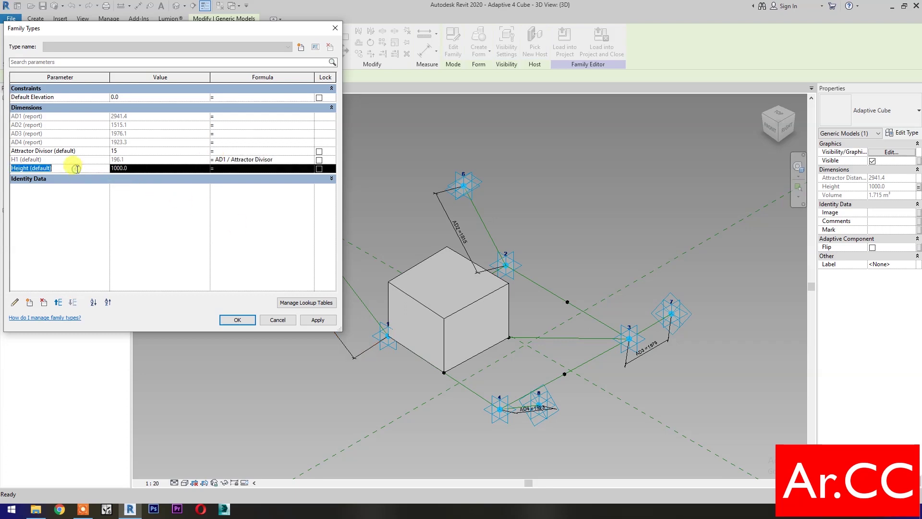
left_click(15, 303)
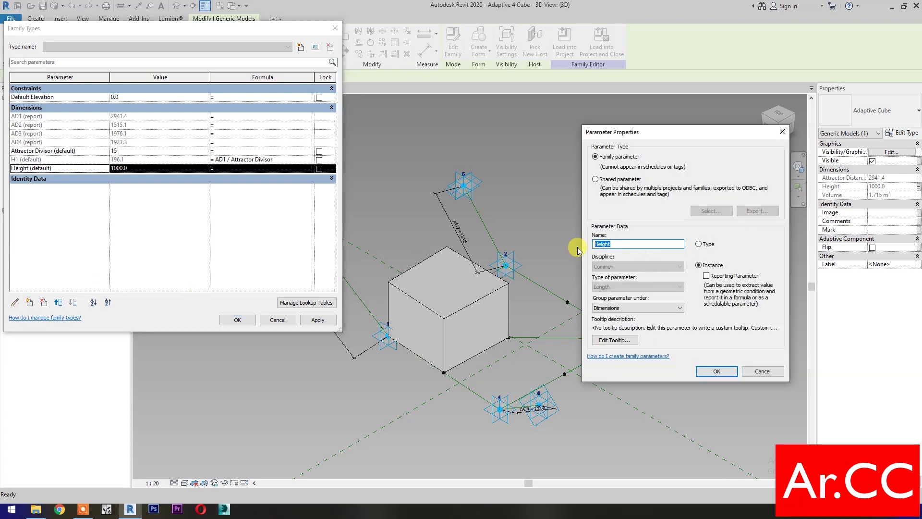
type("H2")
left_click(716, 371)
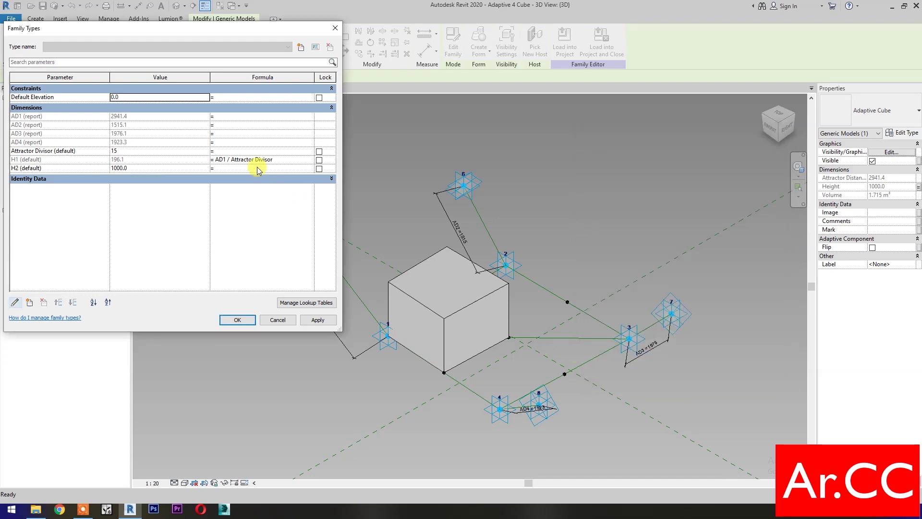
left_click(283, 160)
key("ctrl+c")
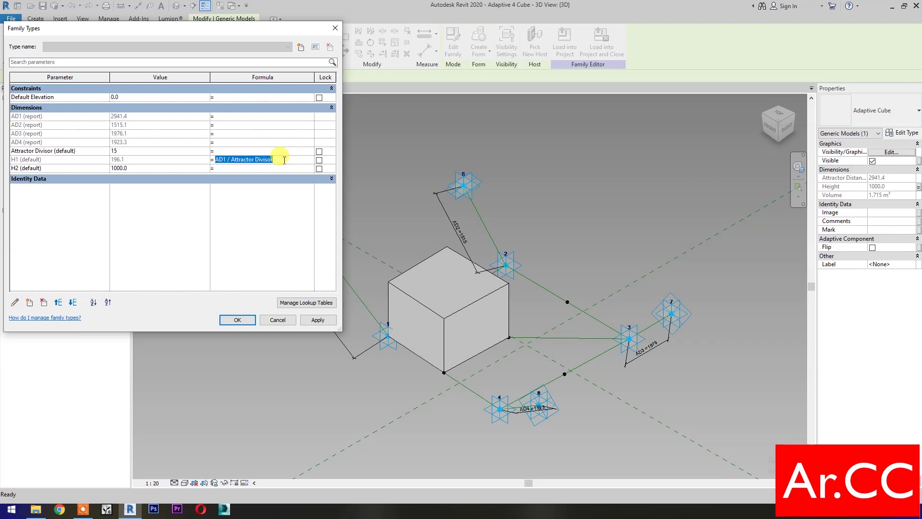
left_click(243, 169)
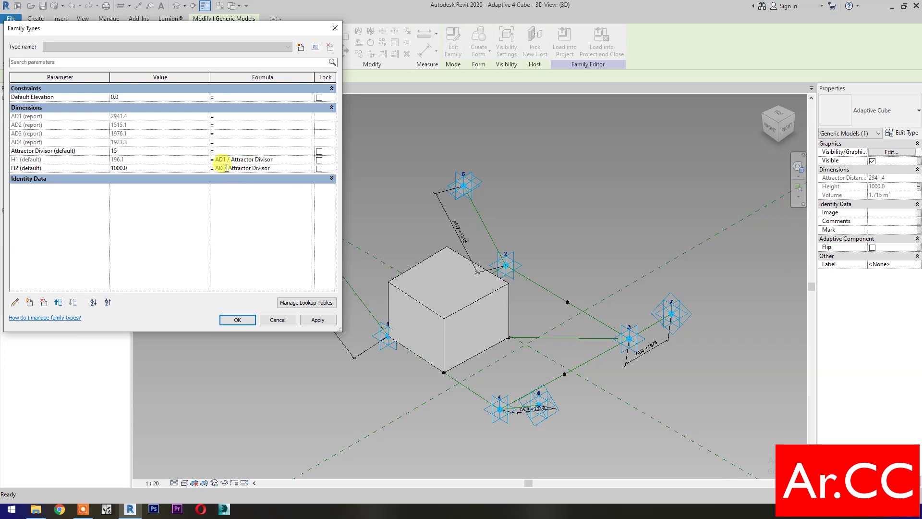
left_click(169, 223)
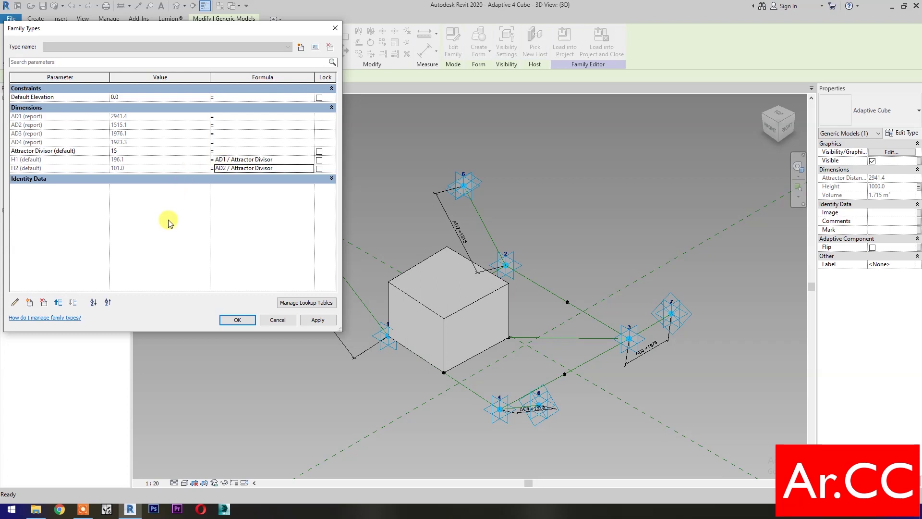
- Add an instance length parameter named H3 with the formula AD3 / Attractor Divisor
left_click(30, 303)
type("H3")
left_click(698, 265)
left_click(716, 371)
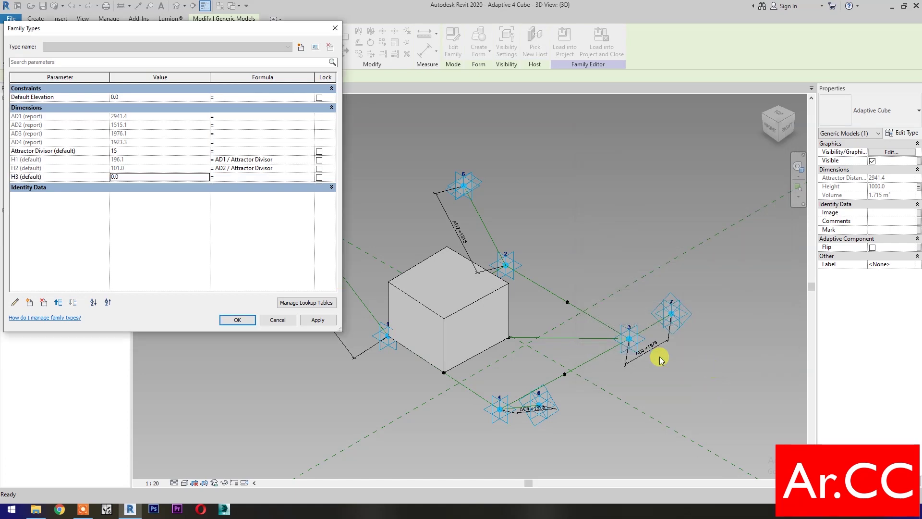
left_click(231, 178)
key("ctrl+v")
double_click(222, 176)
type("AD3")
left_click(242, 240)
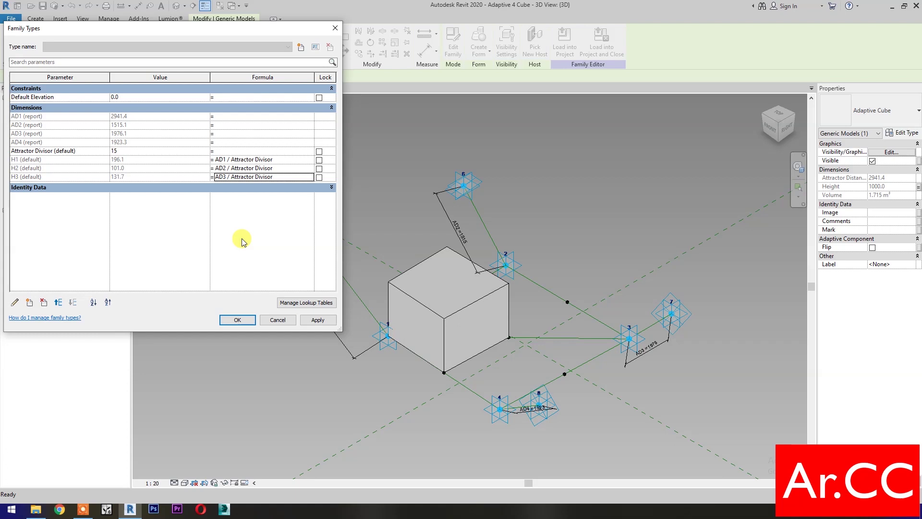
- Add an instance length parameter named H4 with the formula AD4 / Attractor Divisor and accept the family types
left_click(29, 302)
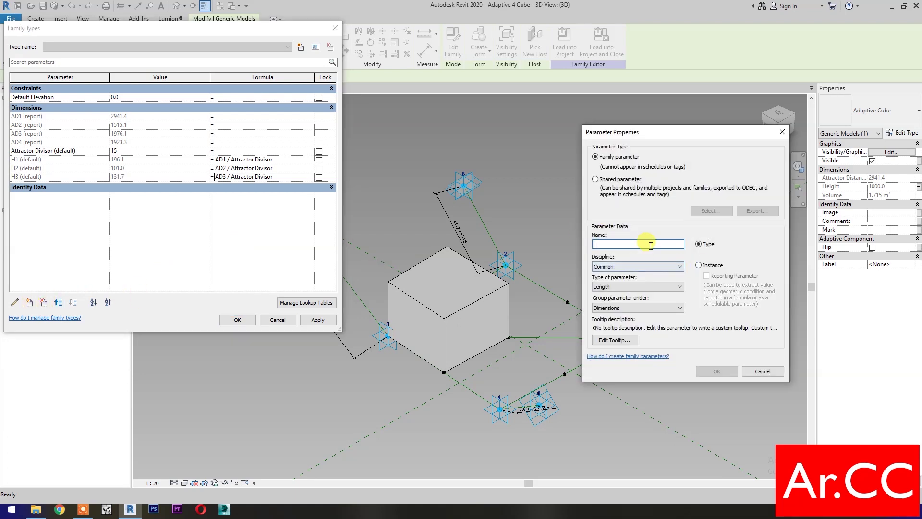
type("H4")
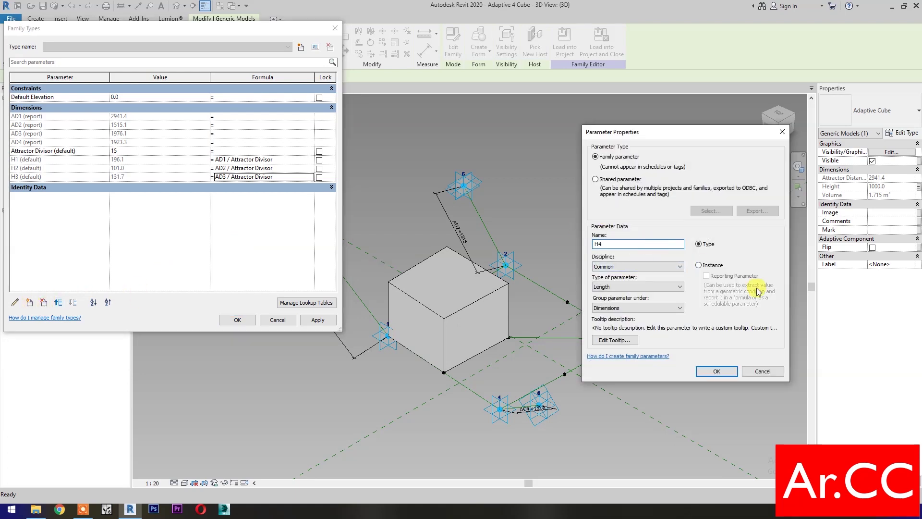
left_click(716, 371)
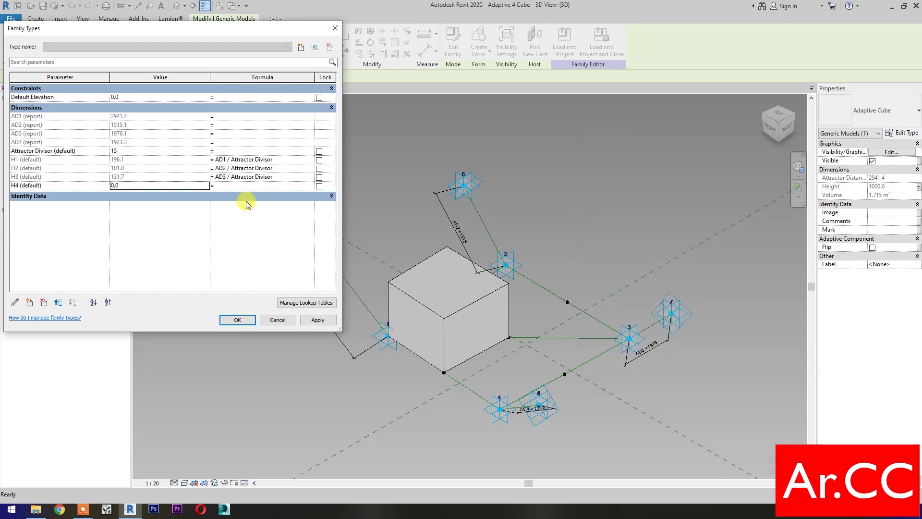
left_click(239, 186)
key("ctrl+v")
type("4")
left_click(240, 237)
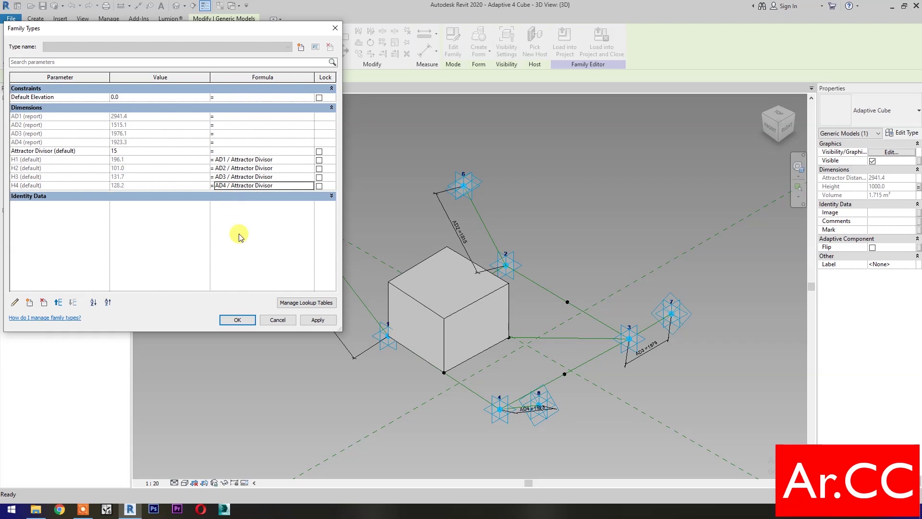
left_click(238, 320)
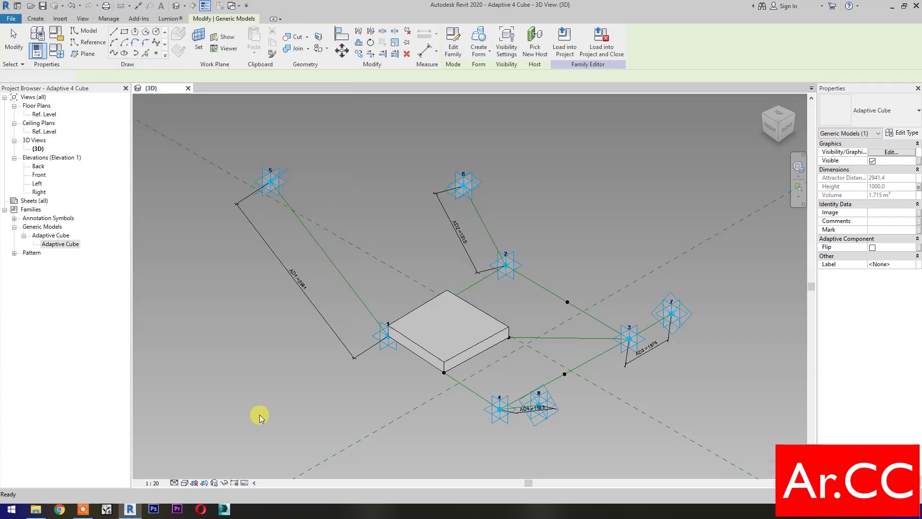
- In Wireframe display, place a second Adaptive Cube through side 1-2's midpoint, point 2, side 2-3's midpoint, the diagonal's midpoint and attractor point 6
left_click(184, 483)
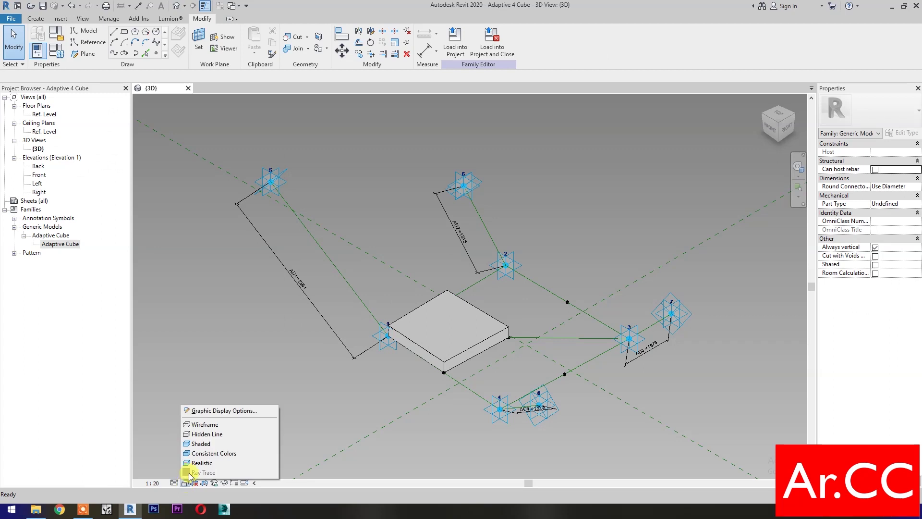
left_click(206, 425)
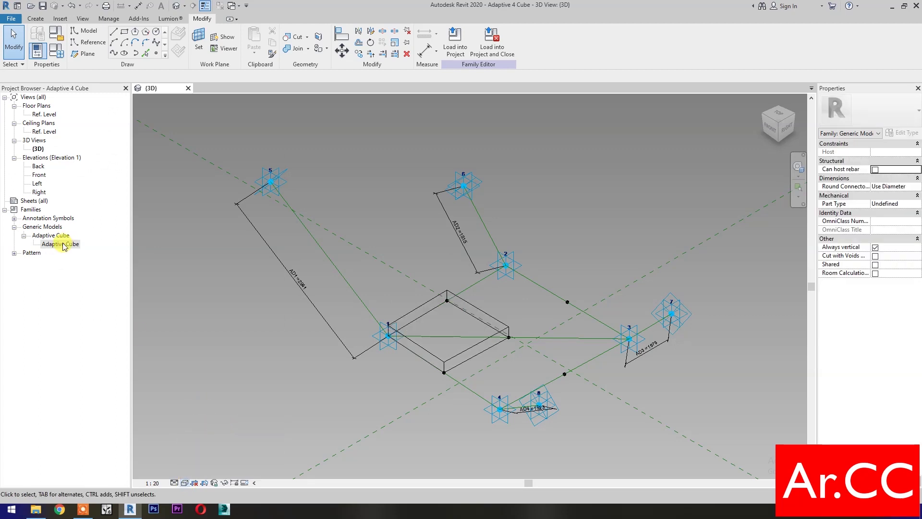
left_click_drag(64, 246, 433, 300)
left_click(446, 300)
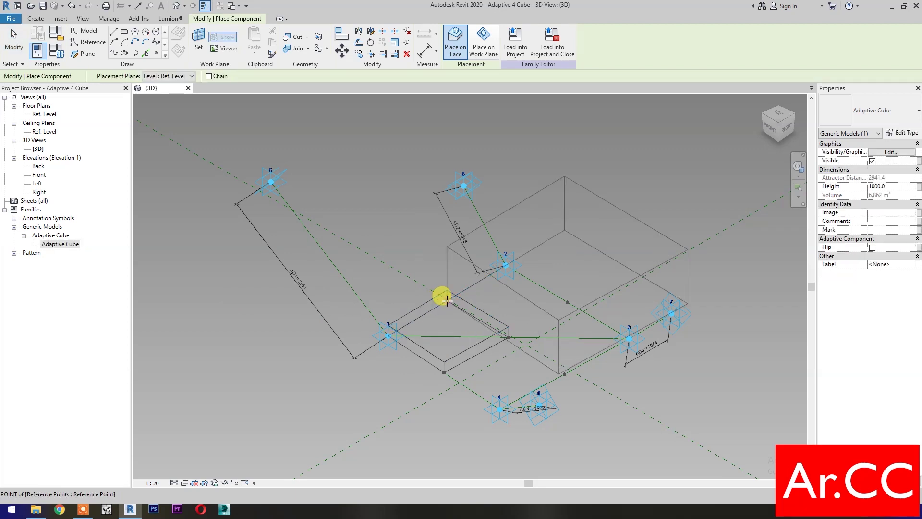
left_click(503, 265)
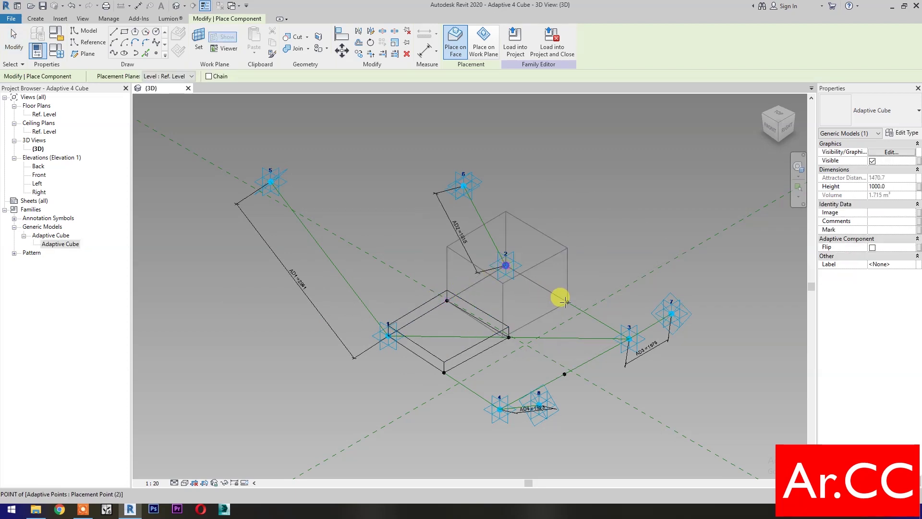
left_click(567, 301)
left_click(509, 336)
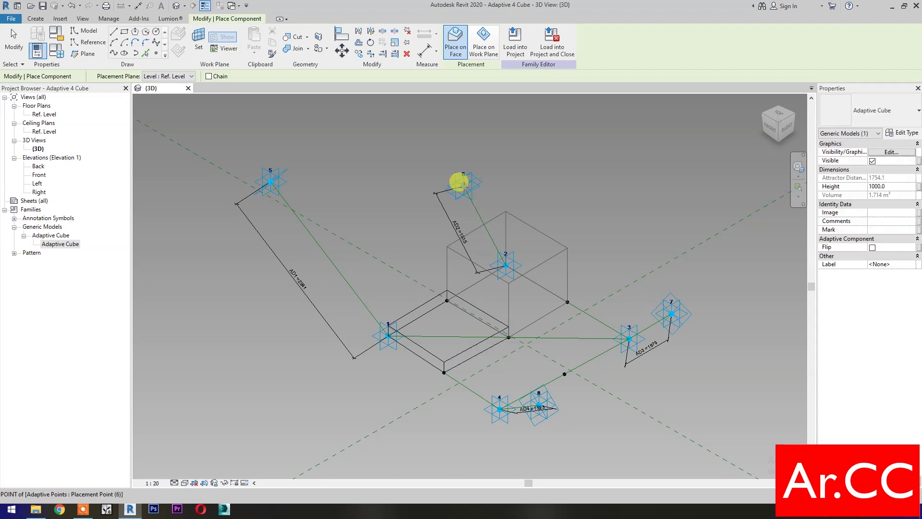
key("Escape")
key("Escape")
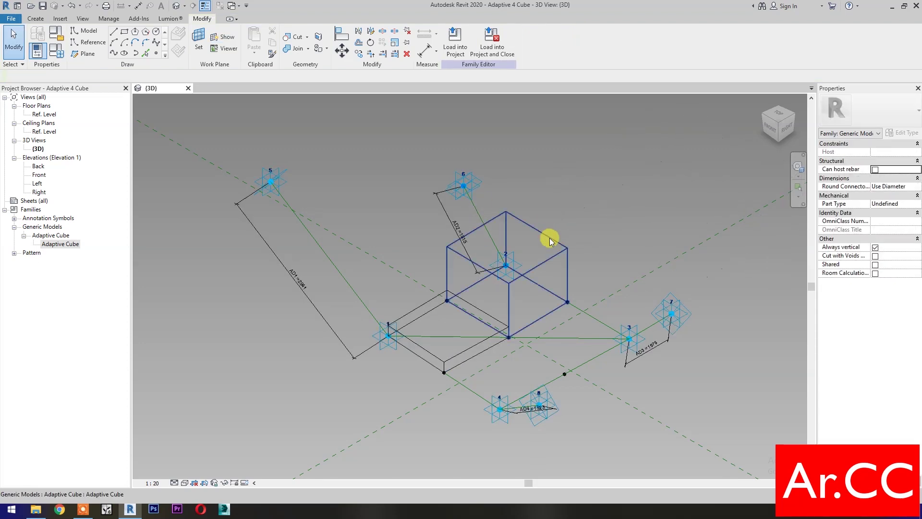
- Associate the Height of the cube at point 2 with the H2 family parameter
left_click(551, 241)
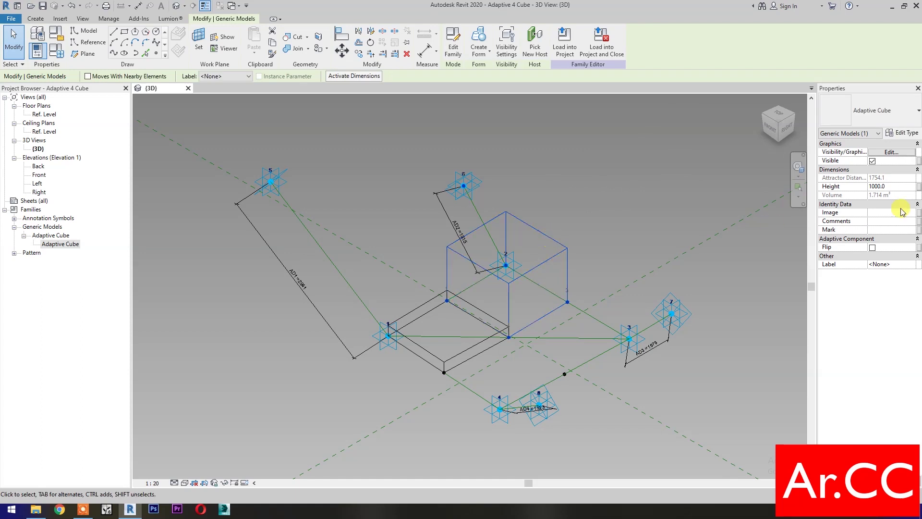
left_click(918, 187)
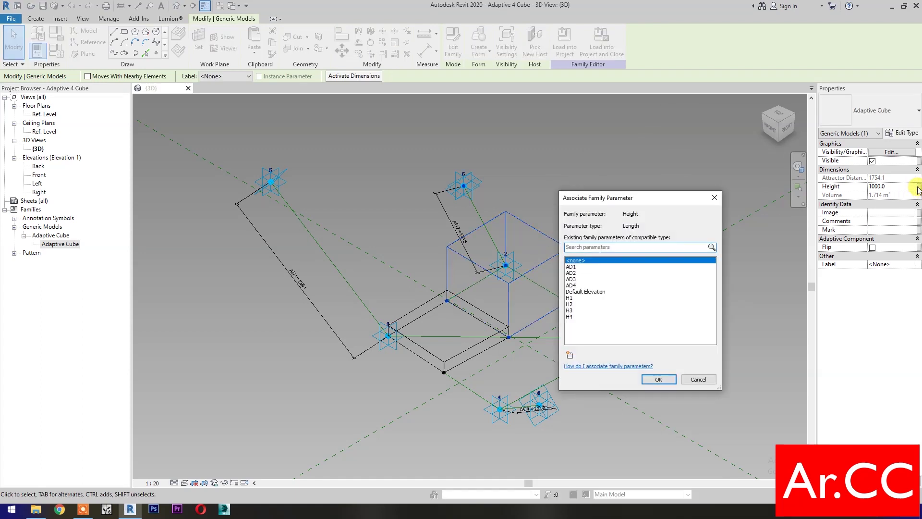
left_click(570, 305)
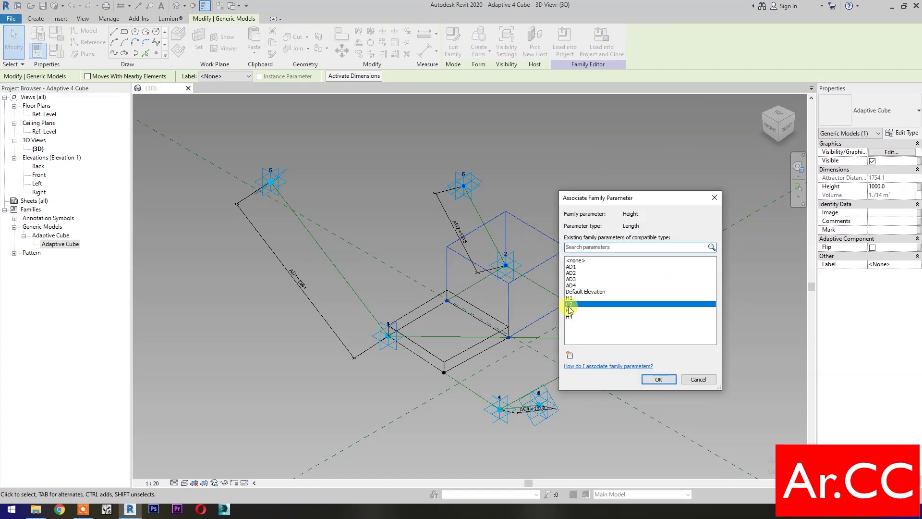
left_click(644, 380)
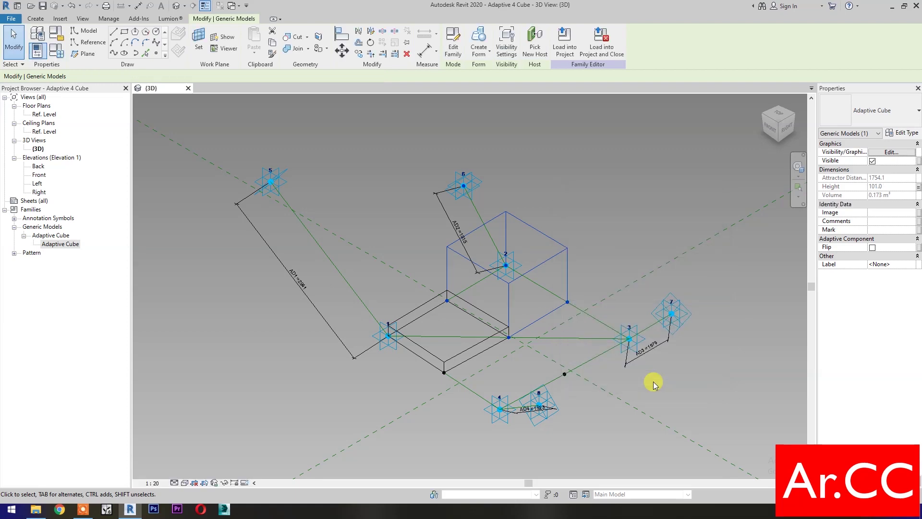
- Place a third Adaptive Cube through the diagonal's midpoint, side 2-3's midpoint, point 3, side 3-4's midpoint and attractor point 7
left_click_drag(68, 243, 267, 350)
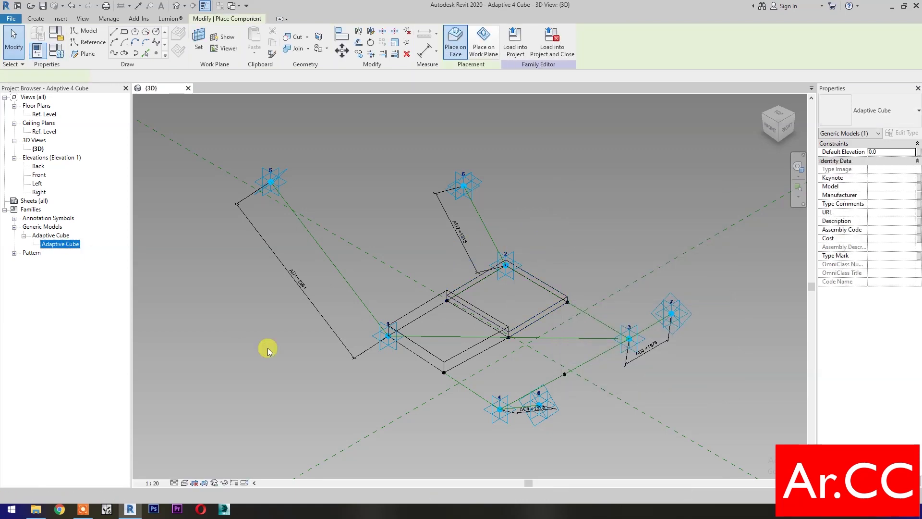
left_click(510, 337)
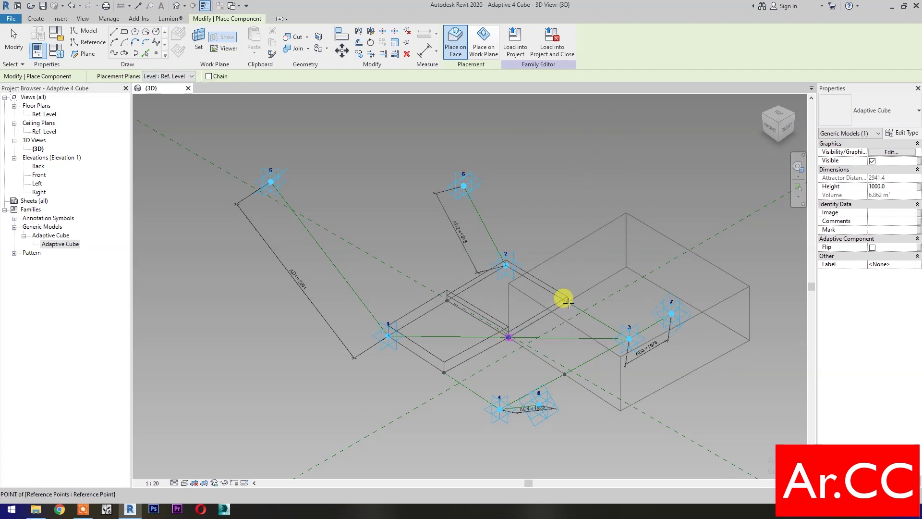
left_click(627, 337)
left_click(564, 372)
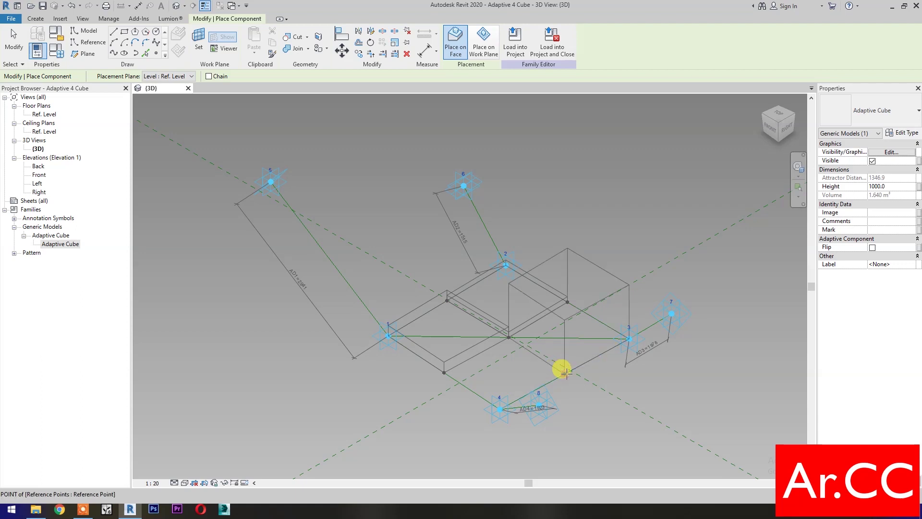
left_click(670, 313)
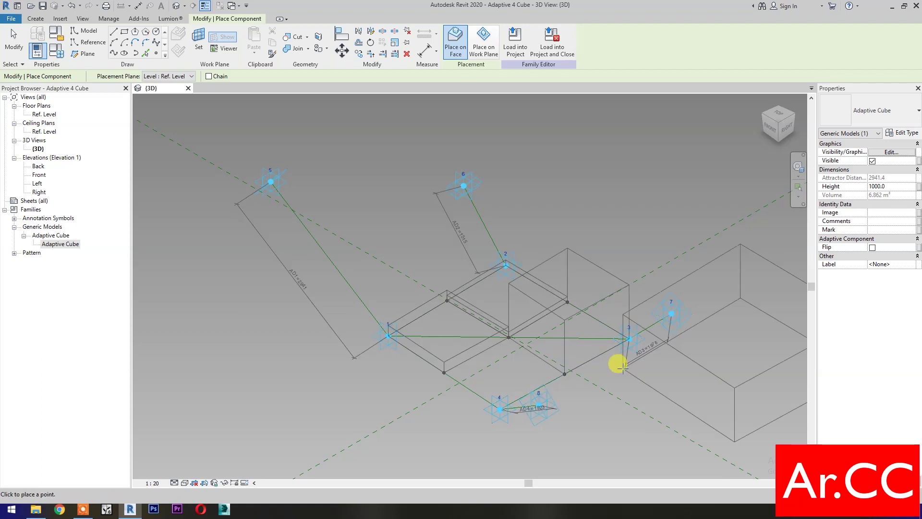
key("Escape")
- Associate the Height of the cube at point 3 with the H3 family parameter
left_click(618, 295)
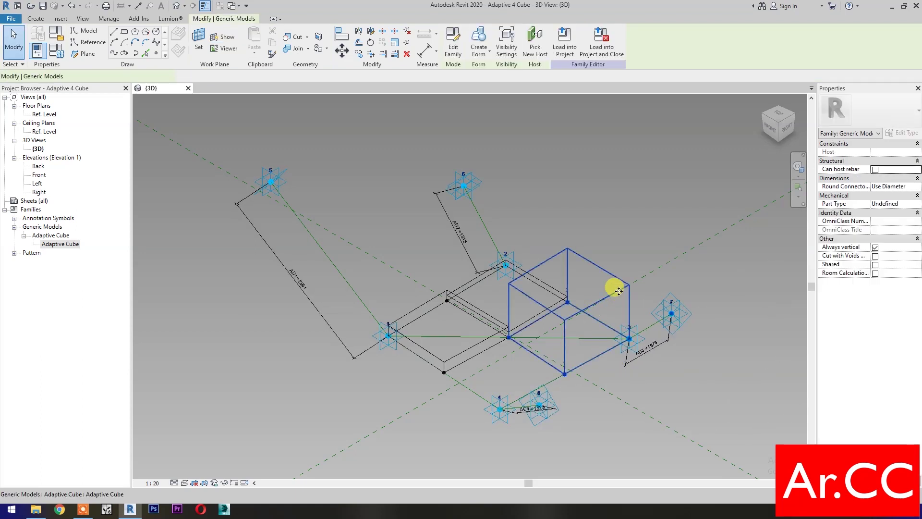
left_click(919, 187)
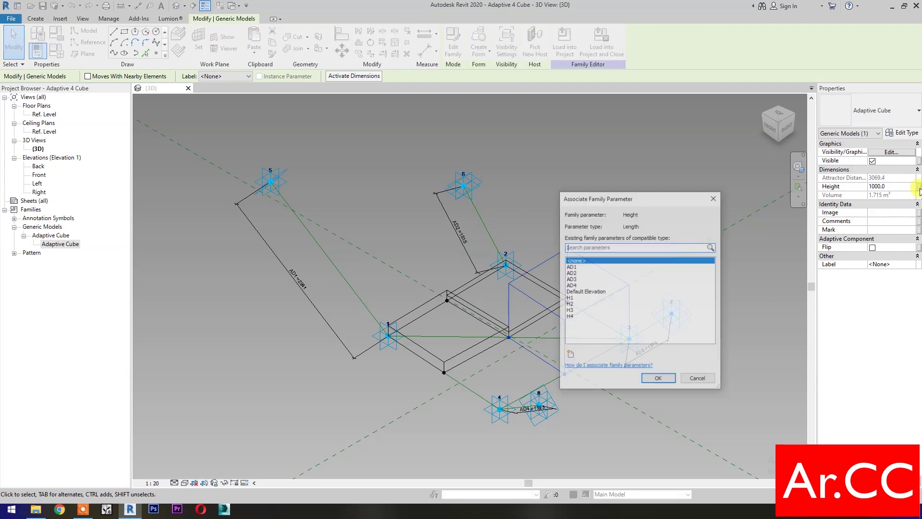
left_click(572, 310)
left_click(659, 380)
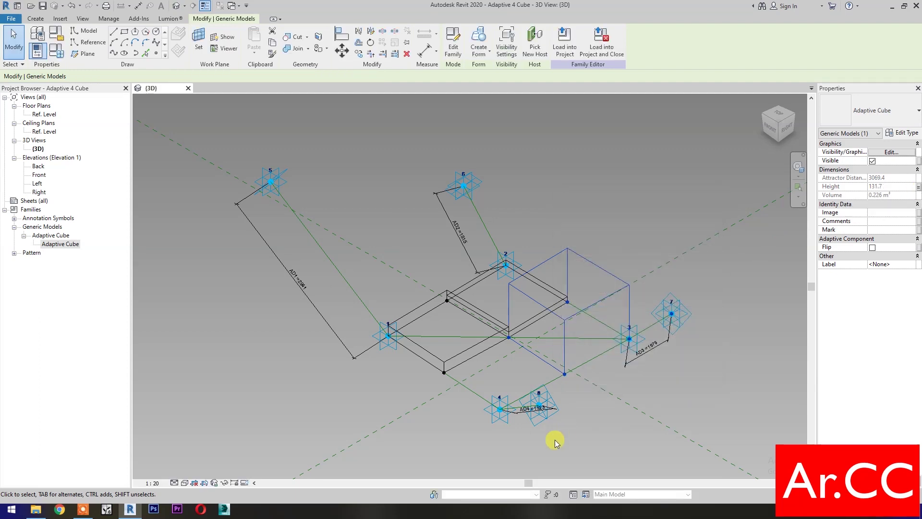
- Place a fourth Adaptive Cube through side 1-4's midpoint, the diagonal's midpoint, side 3-4's midpoint, point 4 and attractor point 8
left_click_drag(64, 246, 360, 333)
left_click_drag(431, 361, 449, 367)
left_click(508, 337)
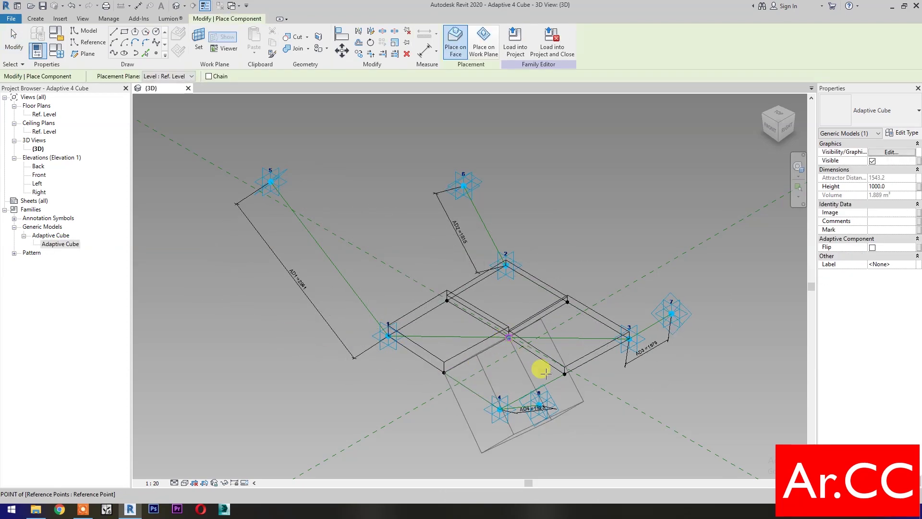
left_click(564, 374)
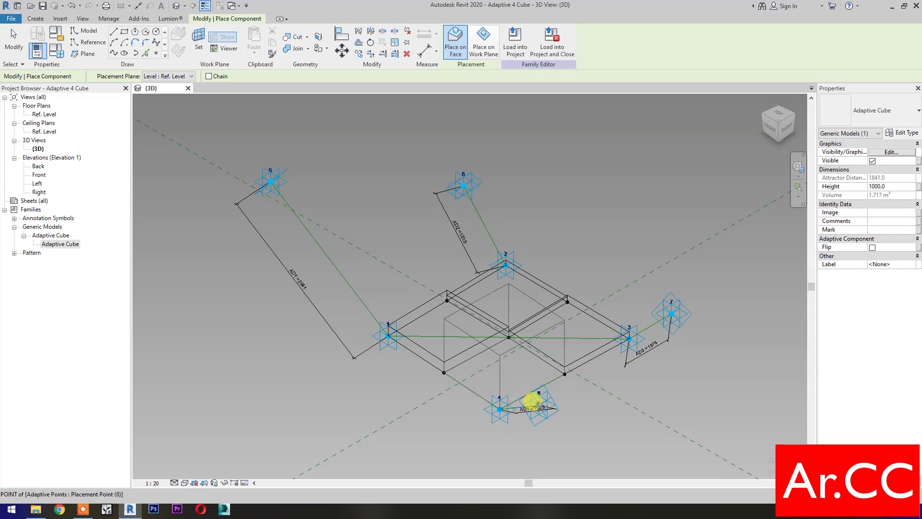
- Associate the Height of the cube at point 4 with the H4 family parameter
left_click(492, 349)
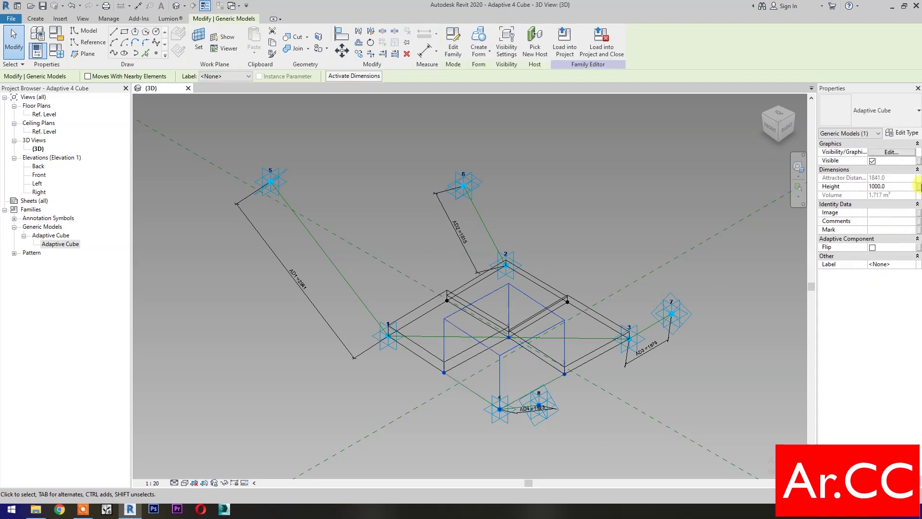
left_click(919, 187)
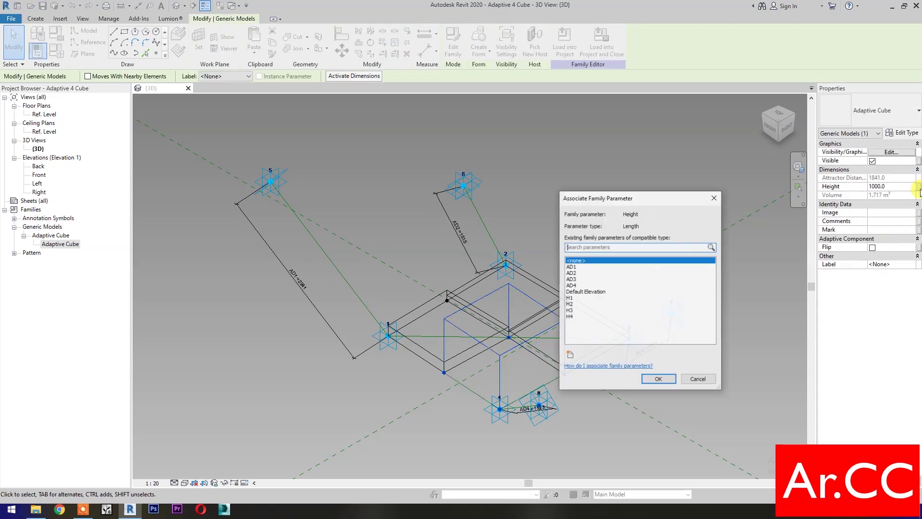
left_click(570, 316)
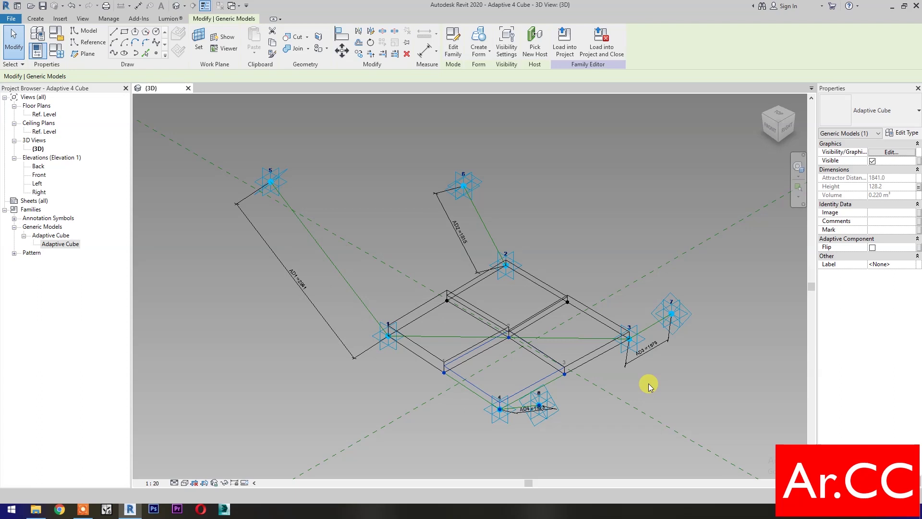
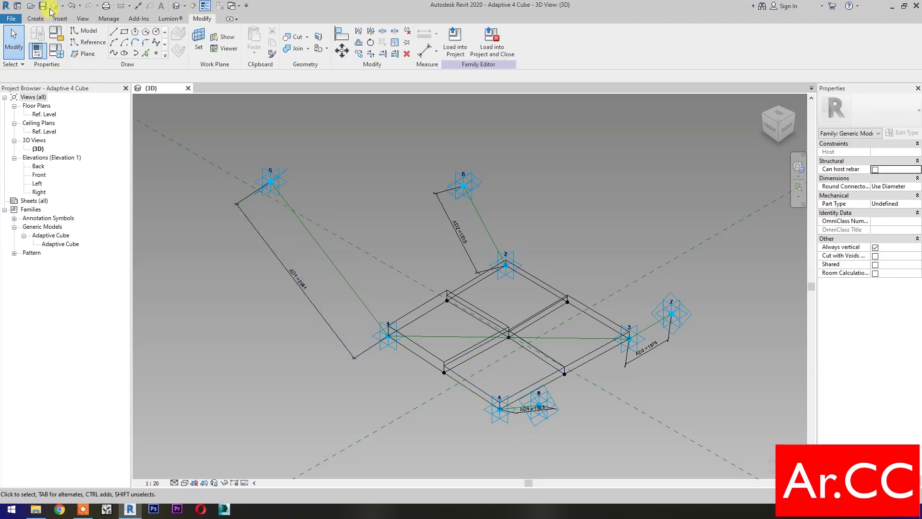
left_click(191, 256)
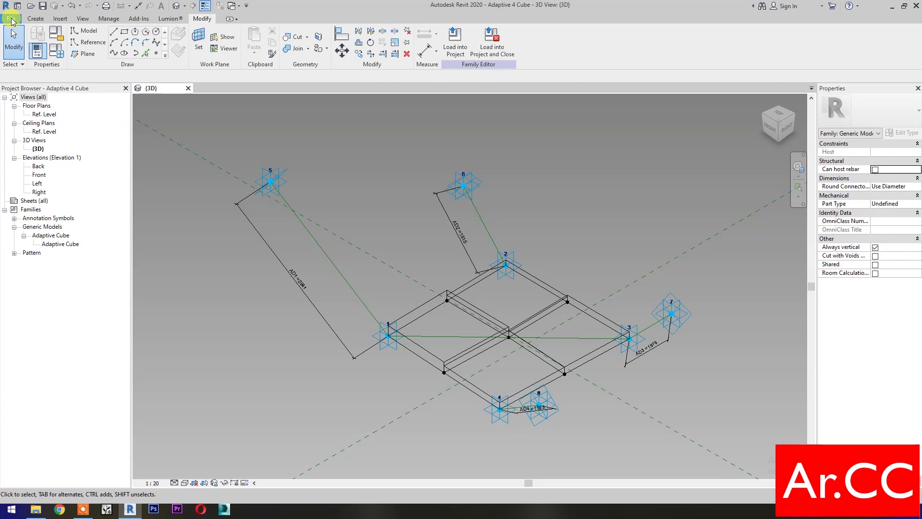
- Create a new family from the Metric Generic Model Pattern Based template
left_click(11, 21)
mouse_move(32, 55)
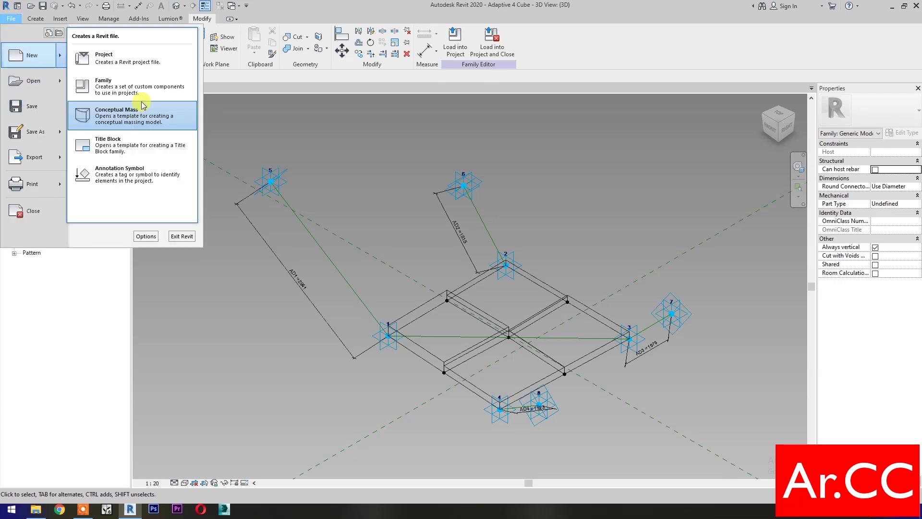
left_click(127, 87)
scroll(509, 323, "down", 3)
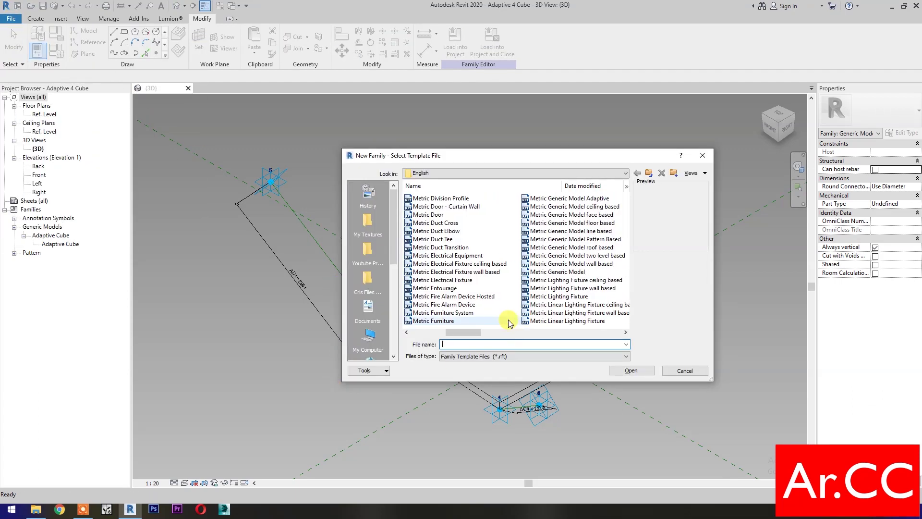
left_click(560, 239)
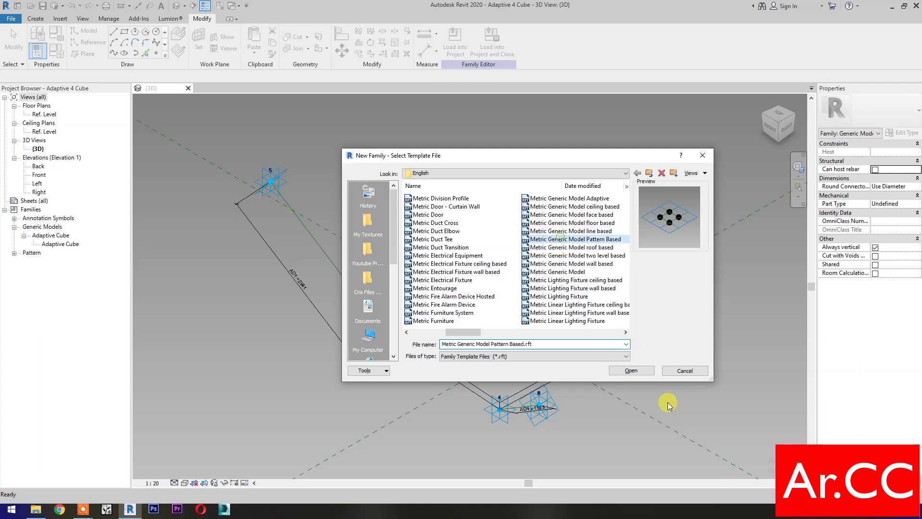
left_click(630, 370)
- Place reference points at the midpoints of two opposite reference-line sides of the pattern panel
middle_click_drag(486, 299, 495, 398)
left_click(156, 54)
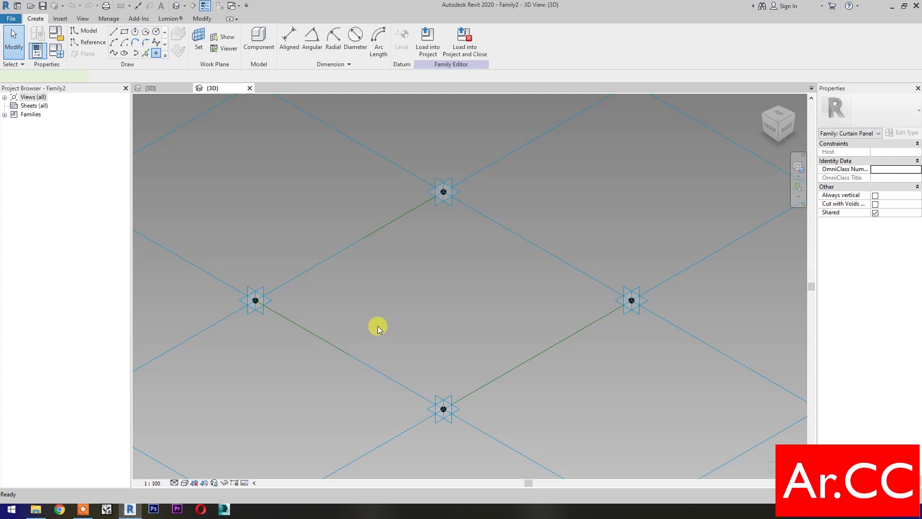
left_click(349, 246)
left_click(538, 354)
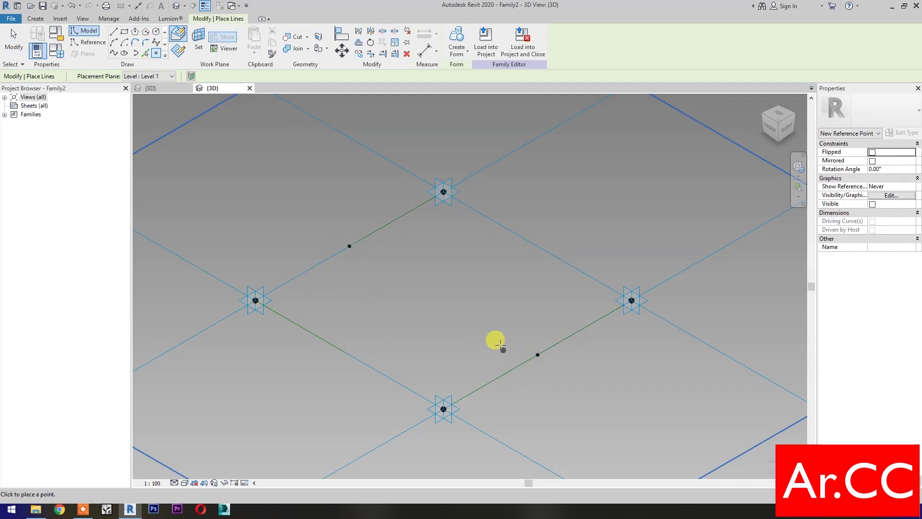
key("Escape")
key("Escape")
- Connect the two side-midpoint reference points with a line and convert it to a reference line
left_click_drag(325, 233, 564, 383)
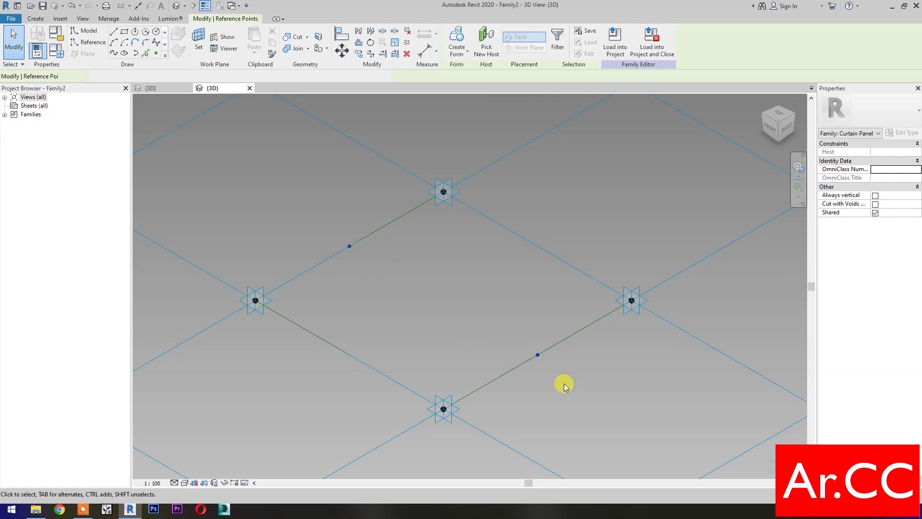
left_click(115, 53)
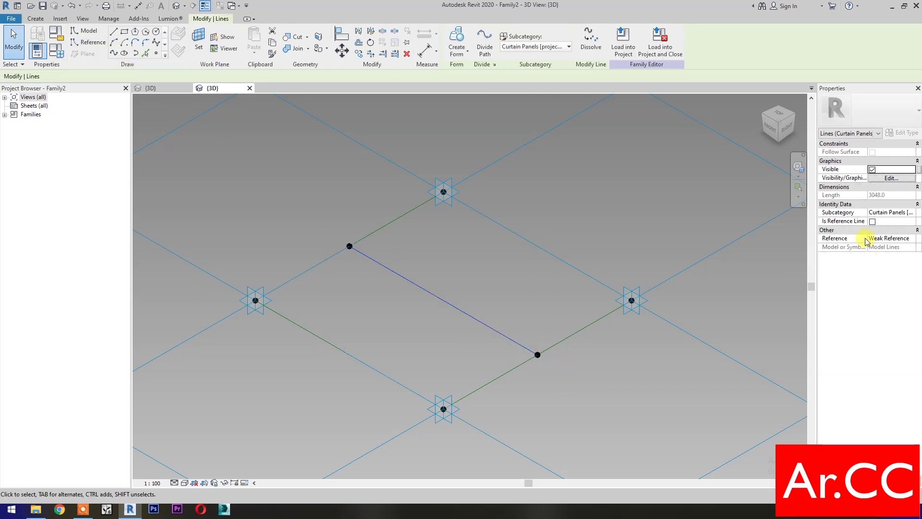
left_click(873, 222)
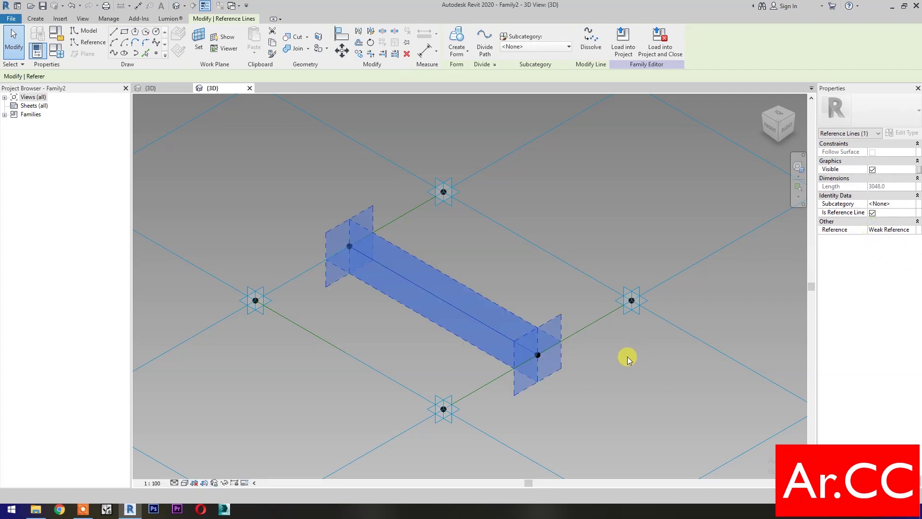
- Place a reference point at the midpoint of the reference line crossing the panel
left_click(156, 54)
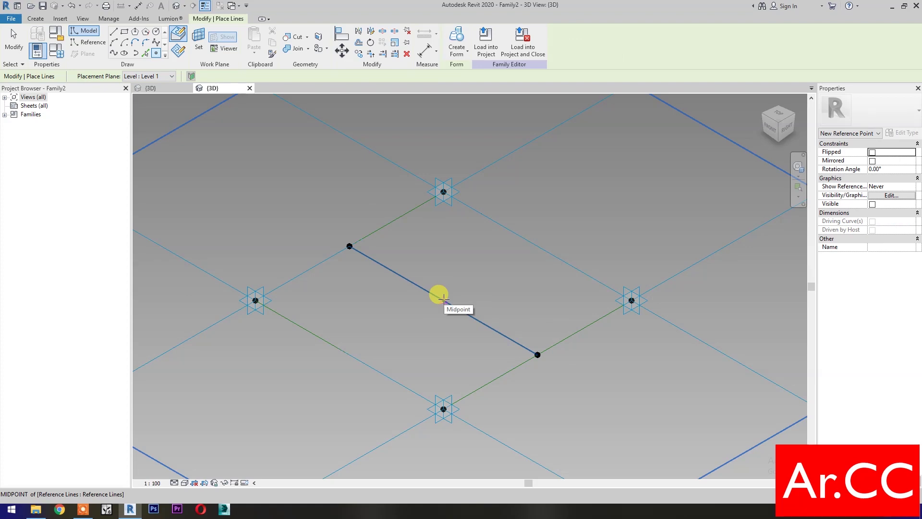
left_click(443, 300)
key("Escape")
key("Escape")
- Set the central reference point's horizontal plane as the work plane and place a second, hosted reference point on it
left_click(156, 53)
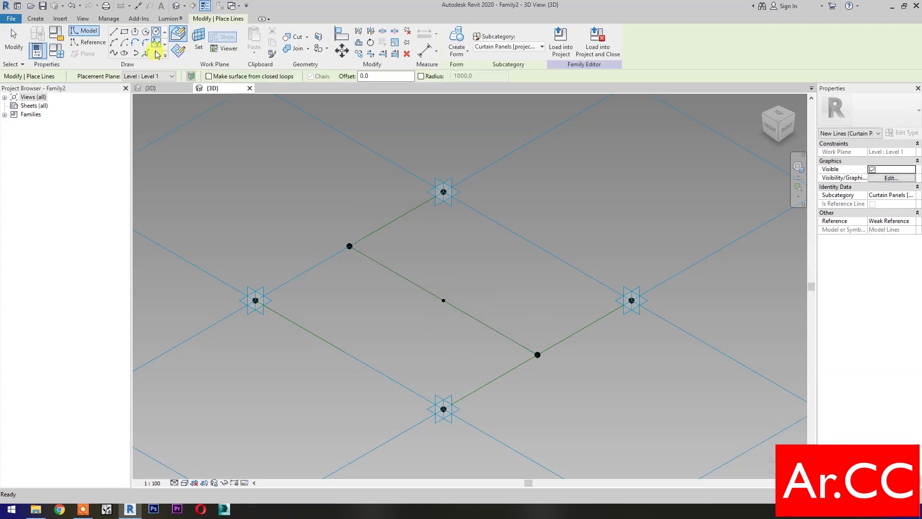
left_click(157, 54)
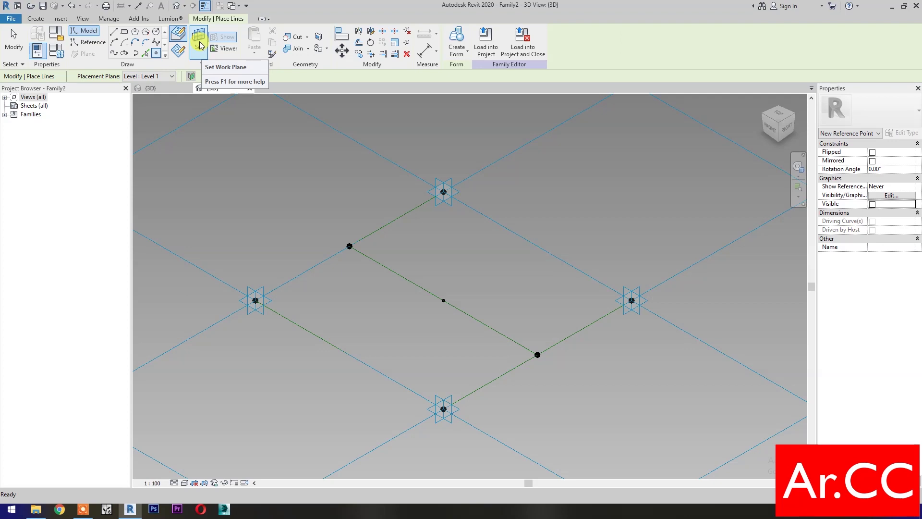
key("Escape")
key("Escape")
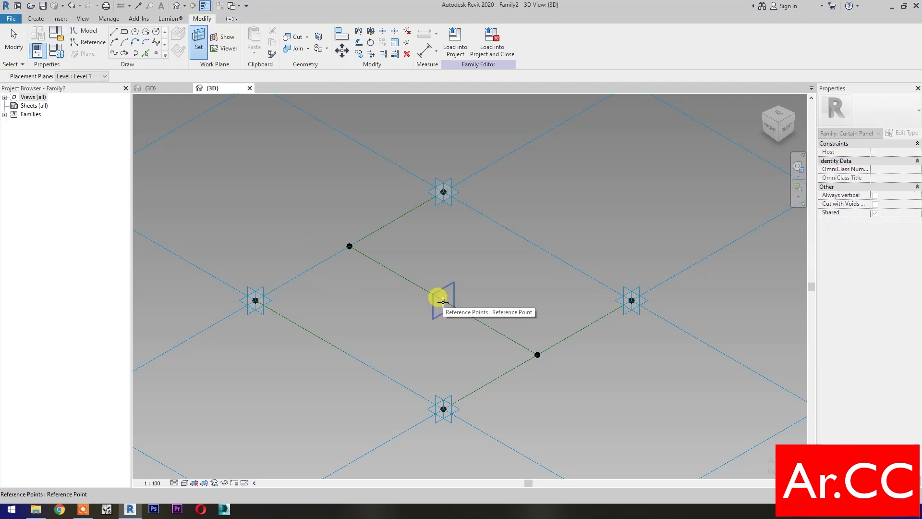
key("Return")
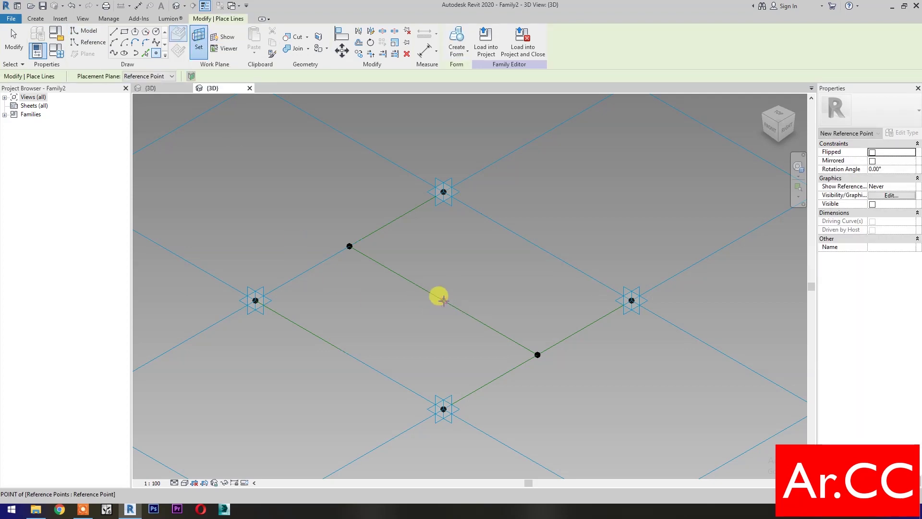
left_click(443, 300)
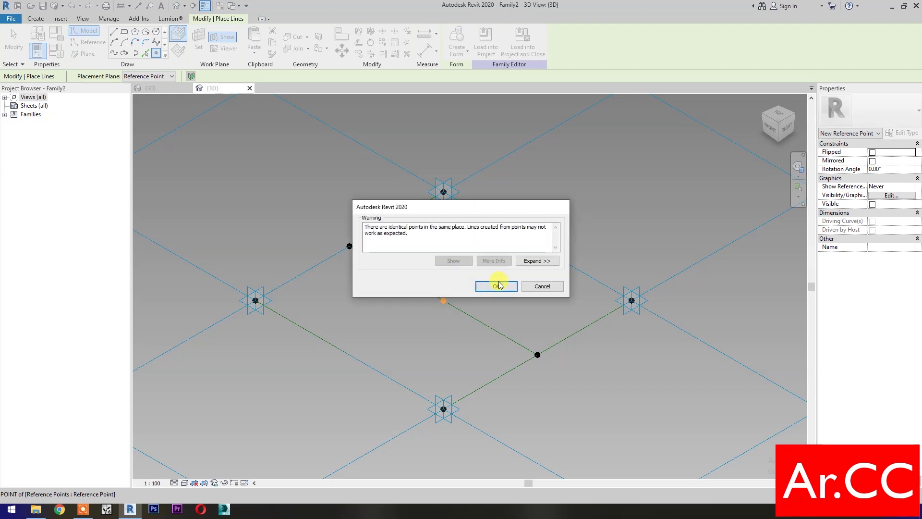
left_click(497, 286)
key("Escape")
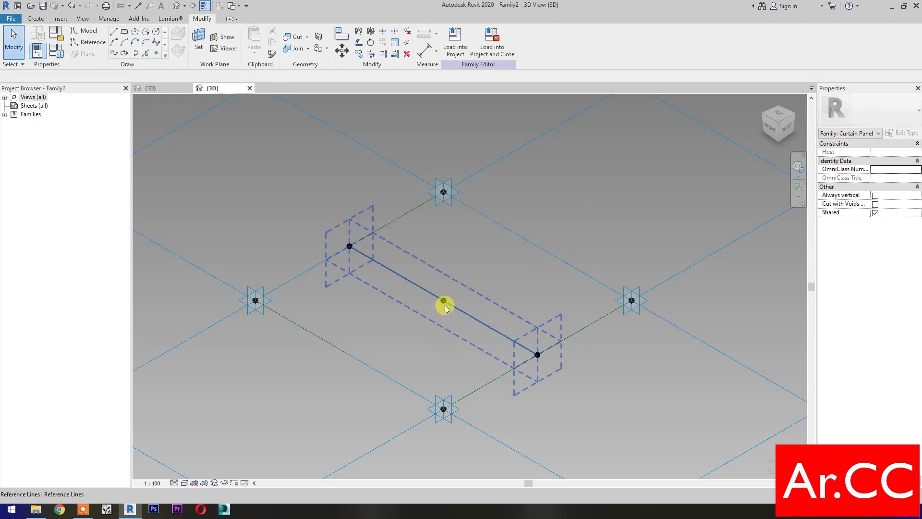
- Set the hosted central reference point's Offset to 1000
left_click(443, 301)
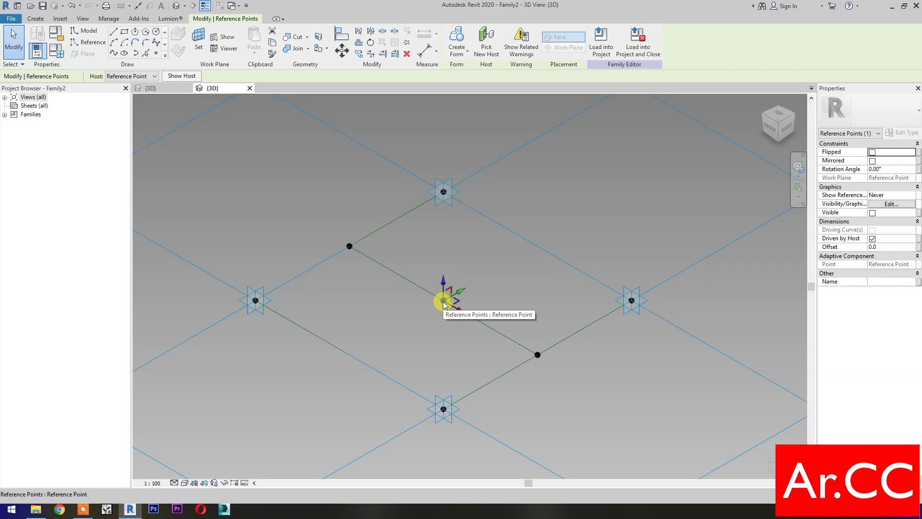
left_click(892, 247)
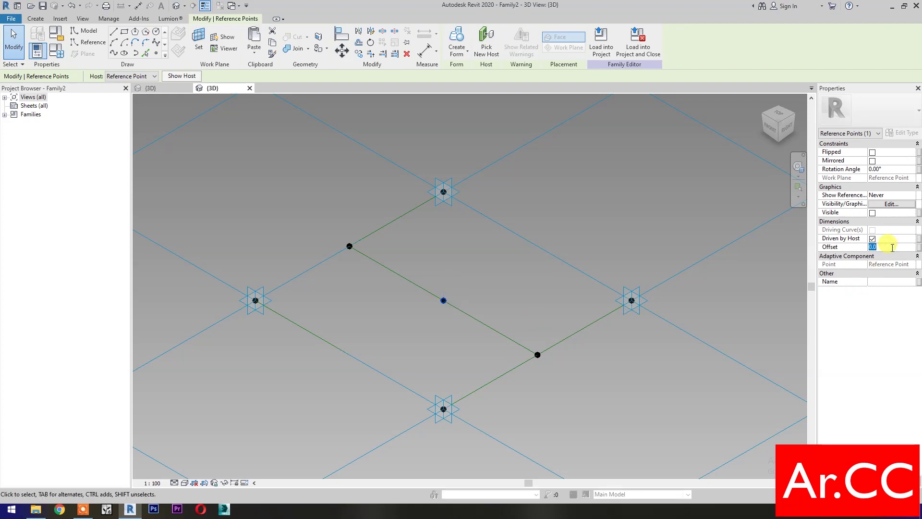
type("1000")
- Associate the hosted point's Offset with a new instance family parameter named Offset
left_click(918, 247)
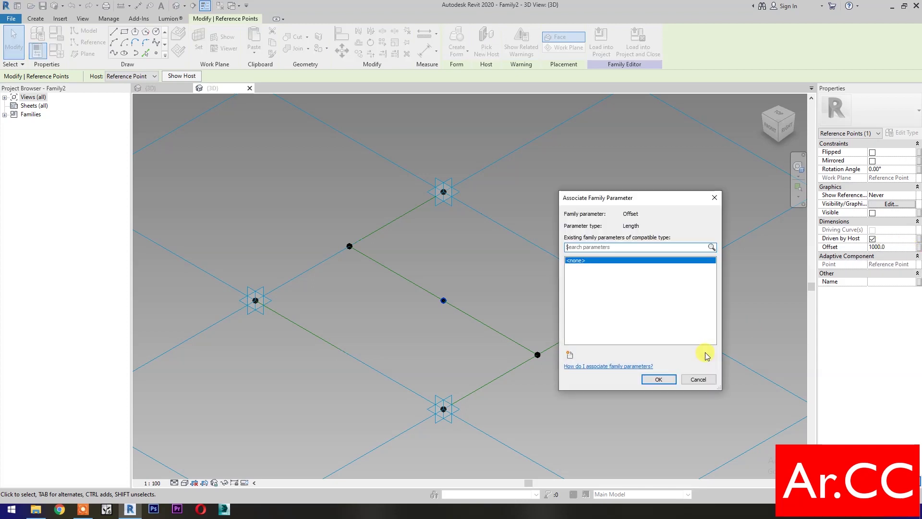
left_click(571, 356)
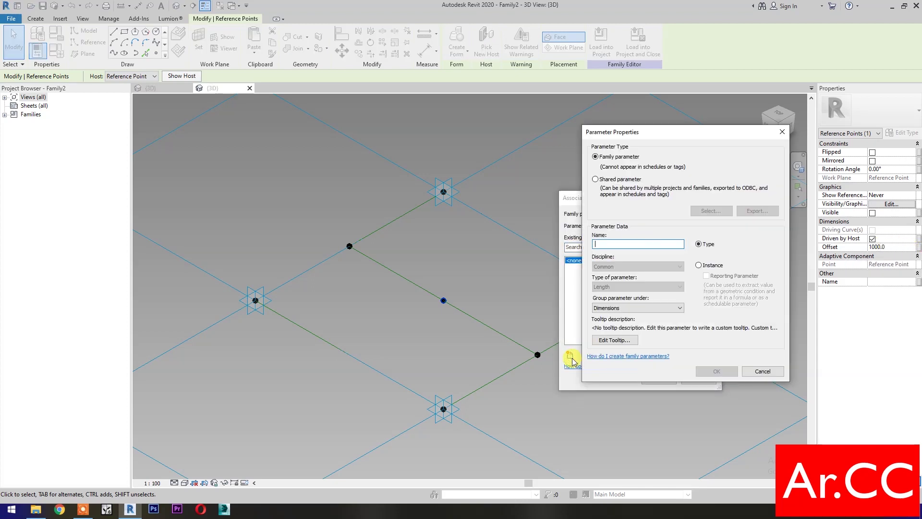
left_click(699, 266)
left_click(637, 244)
type("Offset")
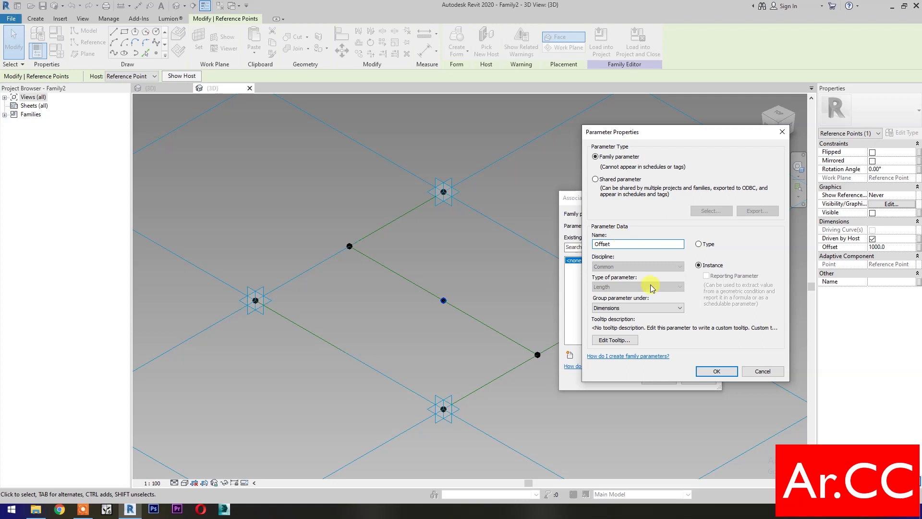
left_click(721, 372)
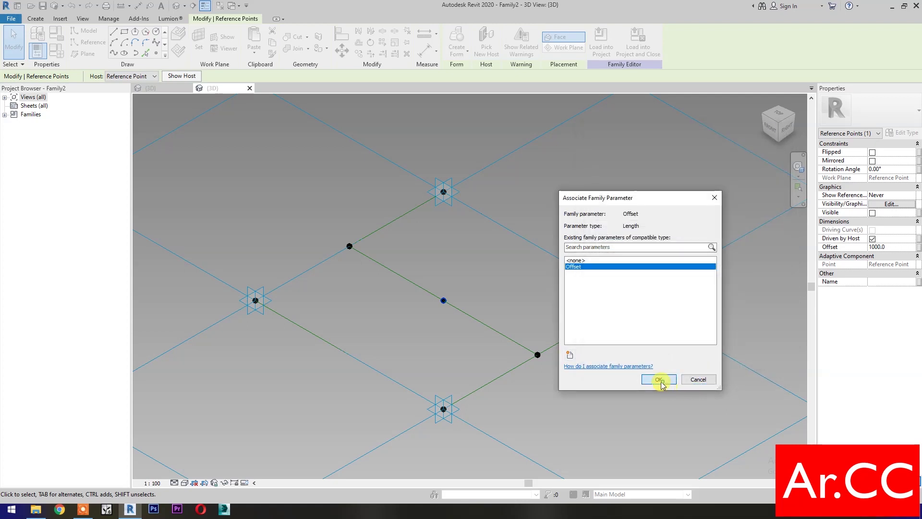
left_click(661, 380)
- On the offset point's horizontal plane, draw a circle of about 1480 mm radius centred on that point and make it a reference line
left_click(154, 33)
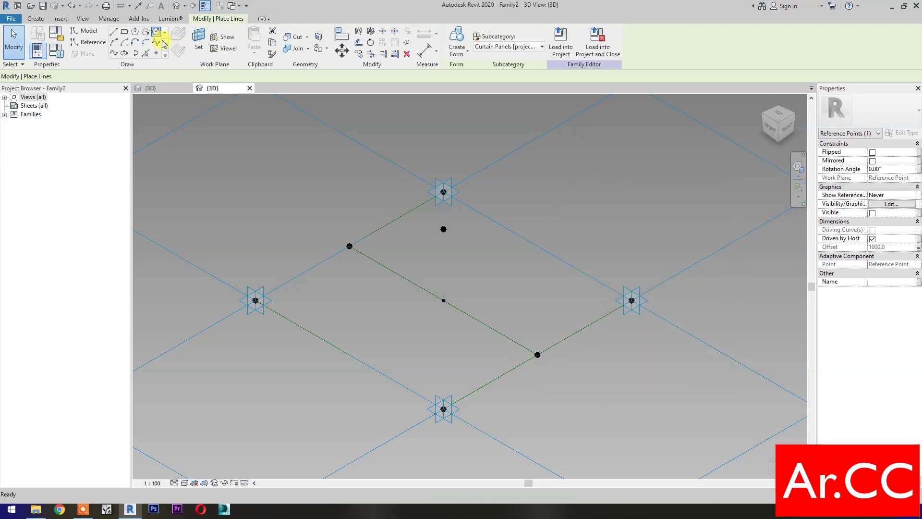
key("Escape")
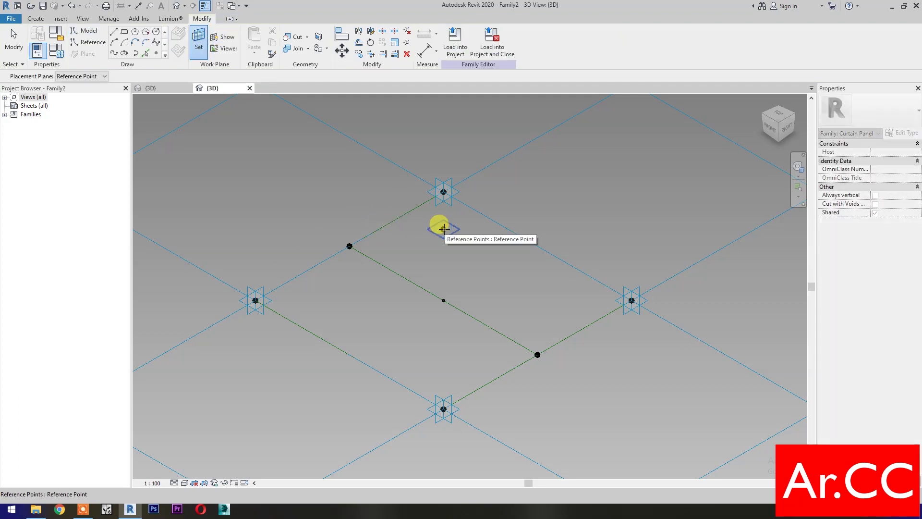
key("l")
key("i")
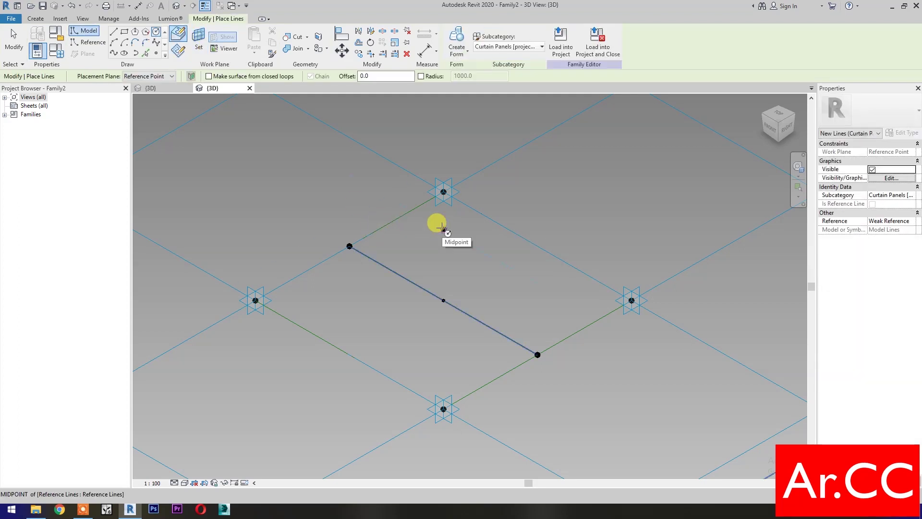
left_click(443, 228)
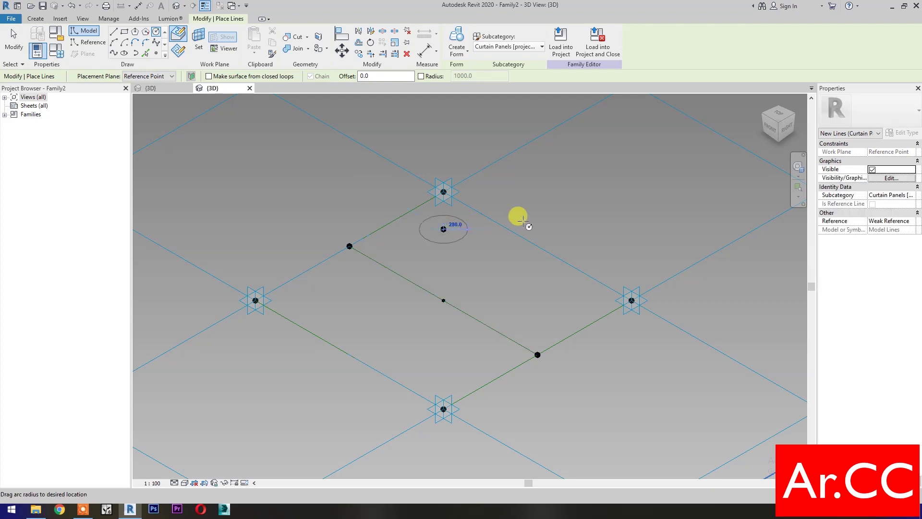
left_click(556, 222)
key("Escape")
key("Escape")
left_click(572, 243)
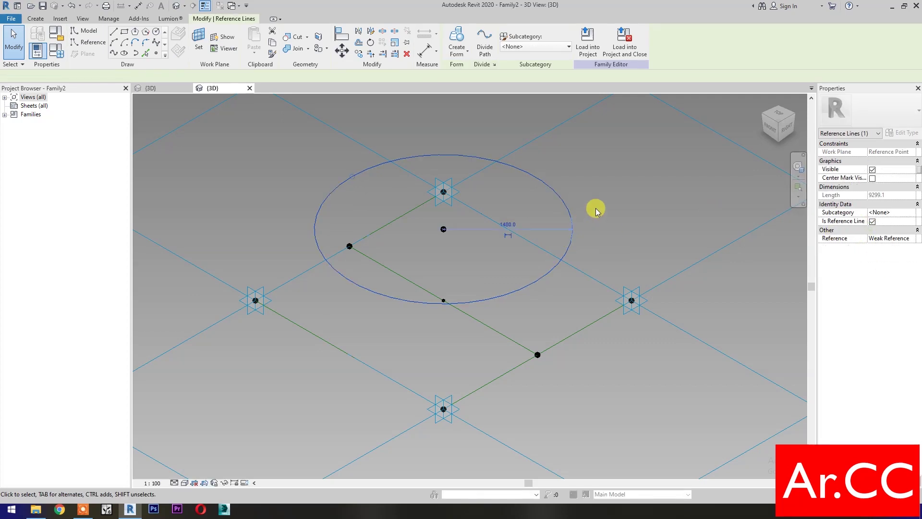
- Add a diameter dimension to the reference circle and set the view scale to 1:20
key("d")
key("i")
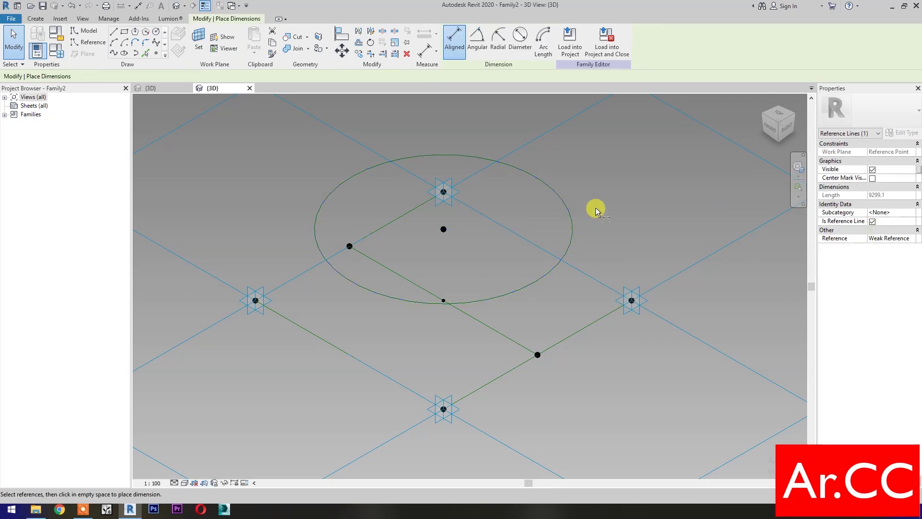
left_click(519, 45)
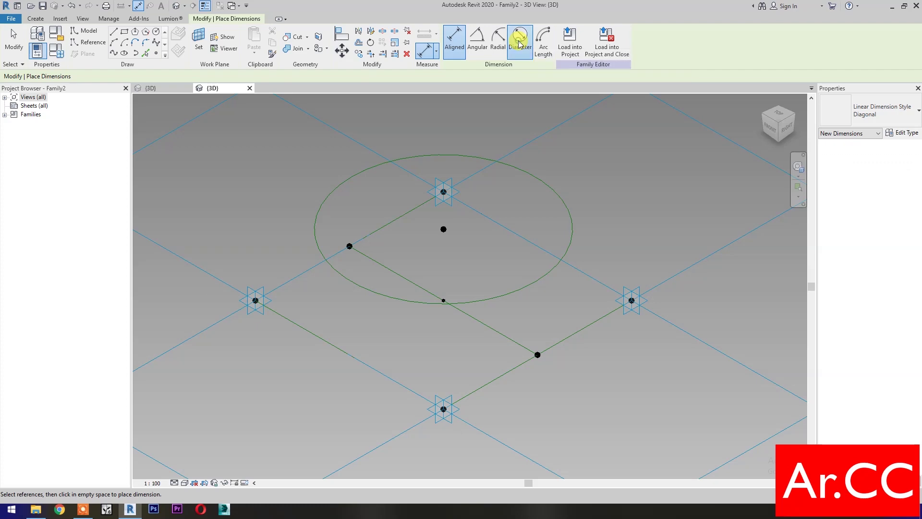
left_click(557, 192)
left_click(600, 216)
key("Escape")
key("Escape")
left_click(152, 482)
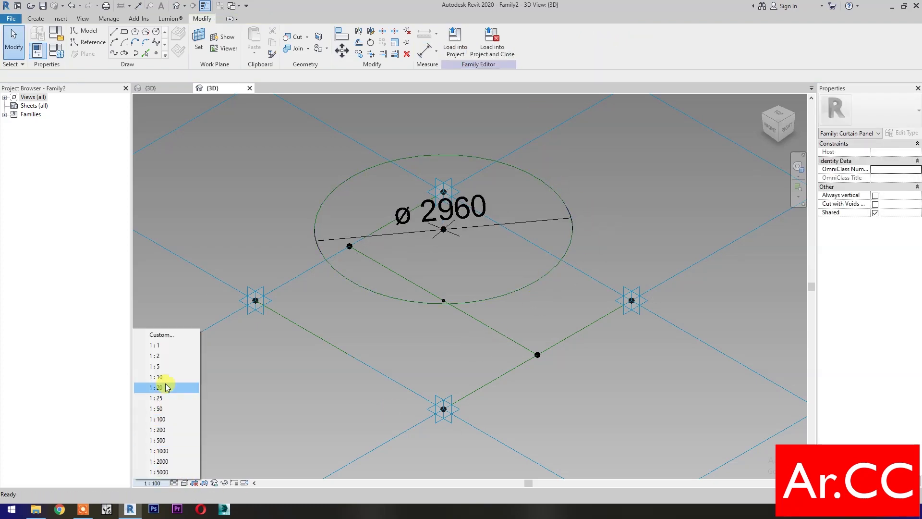
left_click(163, 391)
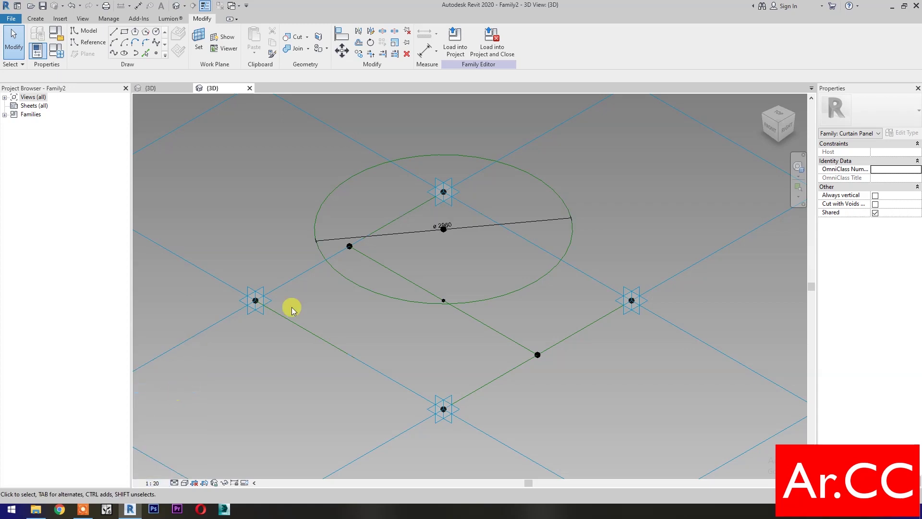
- Label the circle's diameter dimension with a new instance family parameter named Diameter
left_click(465, 227)
left_click(546, 41)
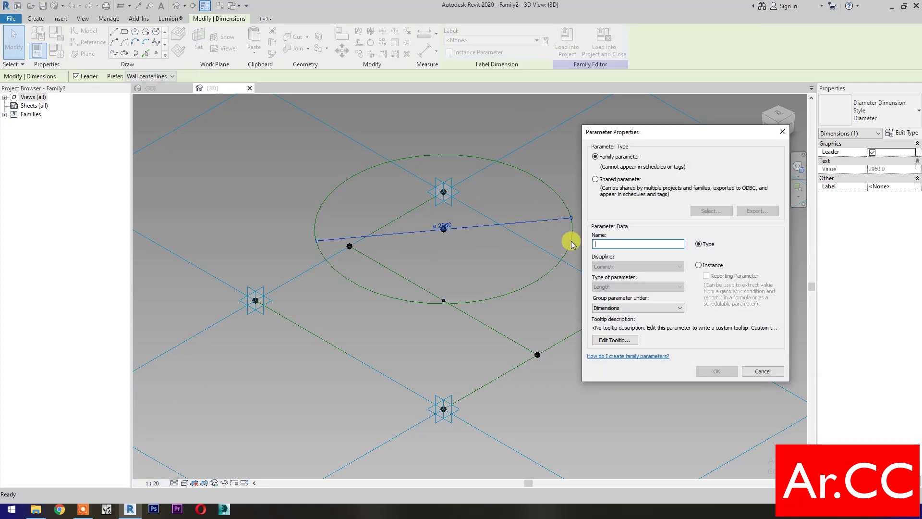
left_click(699, 265)
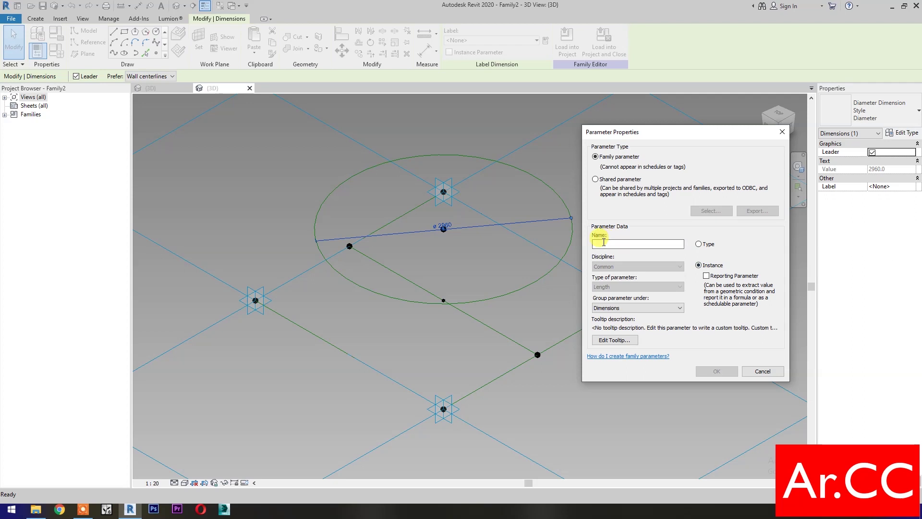
type("Diameter")
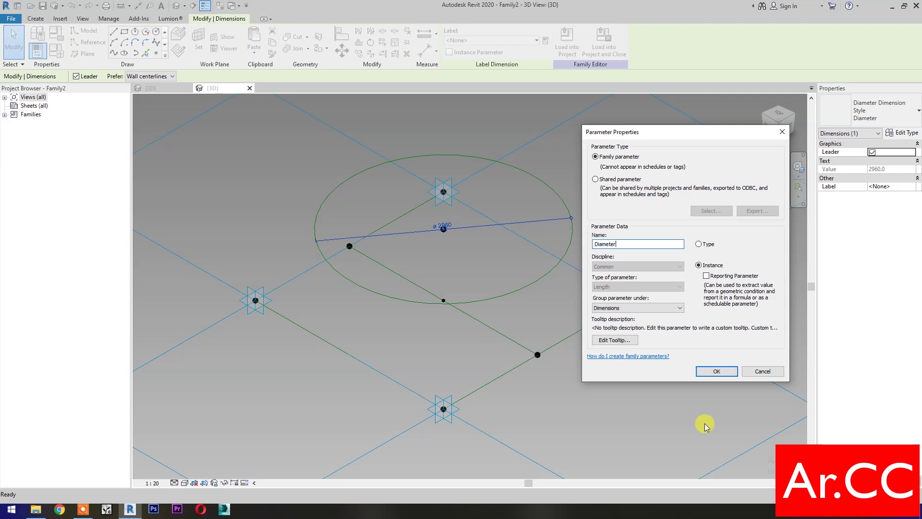
left_click(711, 371)
left_click(630, 405)
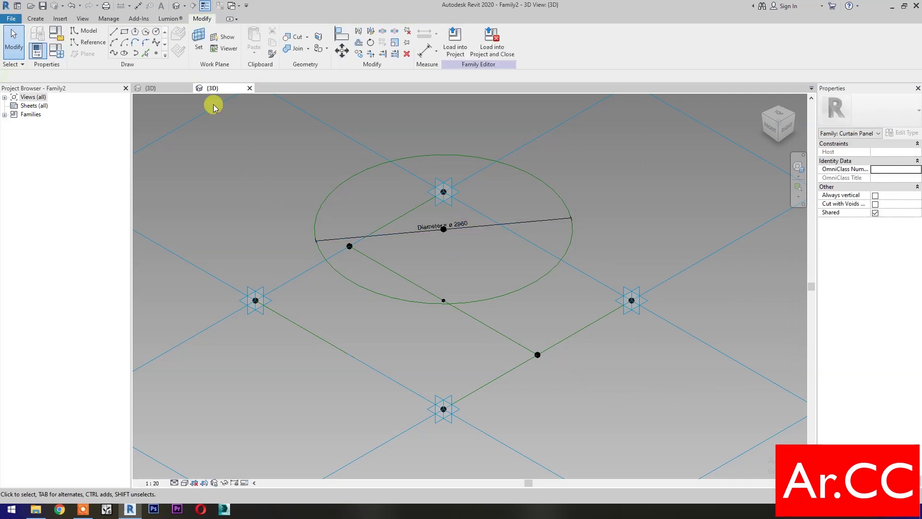
- Place three roughly evenly spaced reference points on the reference circle, at its front-left, back and right side
left_click(157, 55)
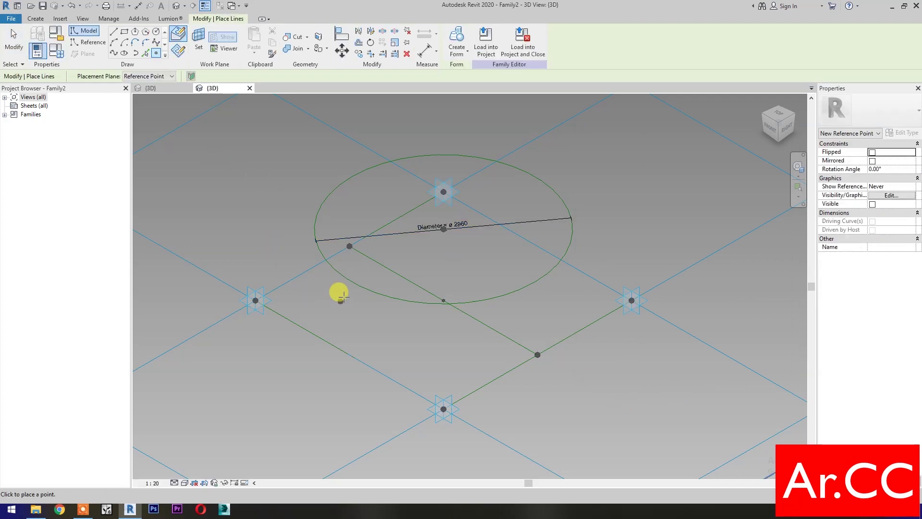
left_click(356, 284)
left_click(410, 156)
left_click(567, 248)
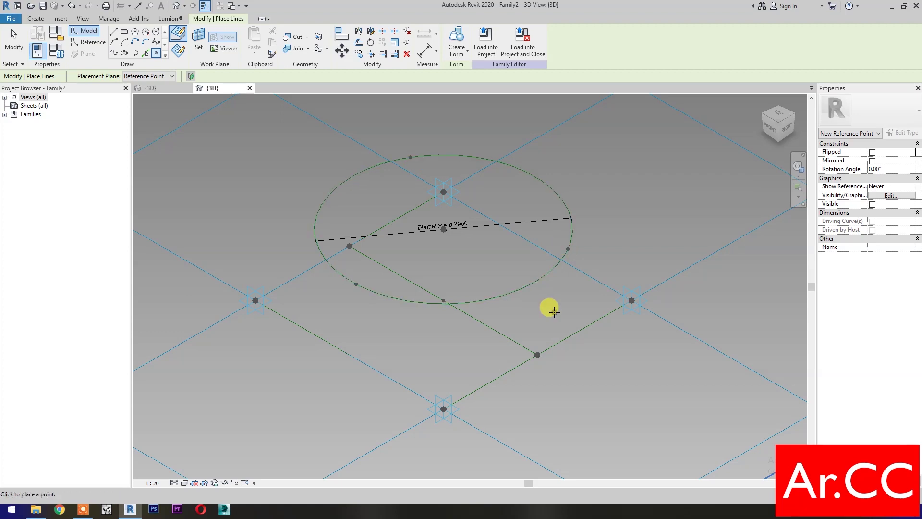
key("Escape")
key("Escape")
- Associate the Normalized Curve Parameter of the circle's front-left point with a new instance family parameter named NCP1
left_click_drag(340, 307, 362, 273)
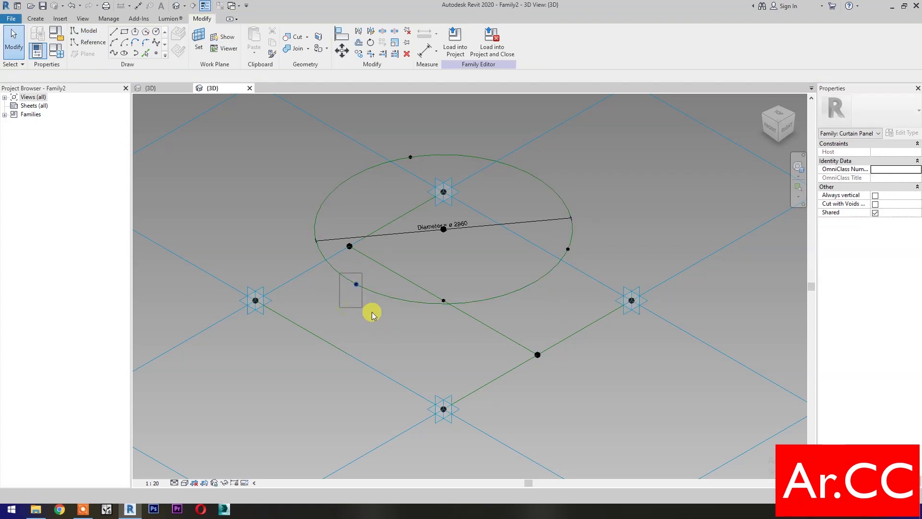
left_click_drag(372, 315, 375, 315)
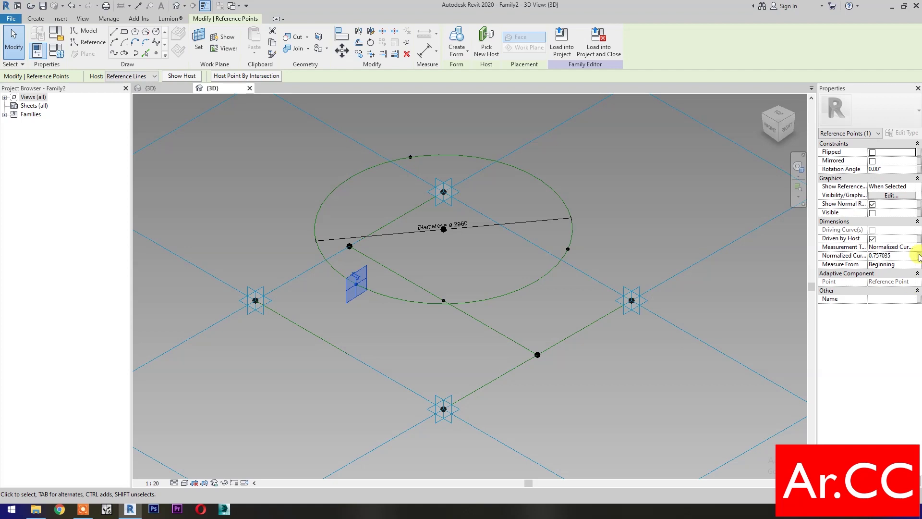
left_click(918, 256)
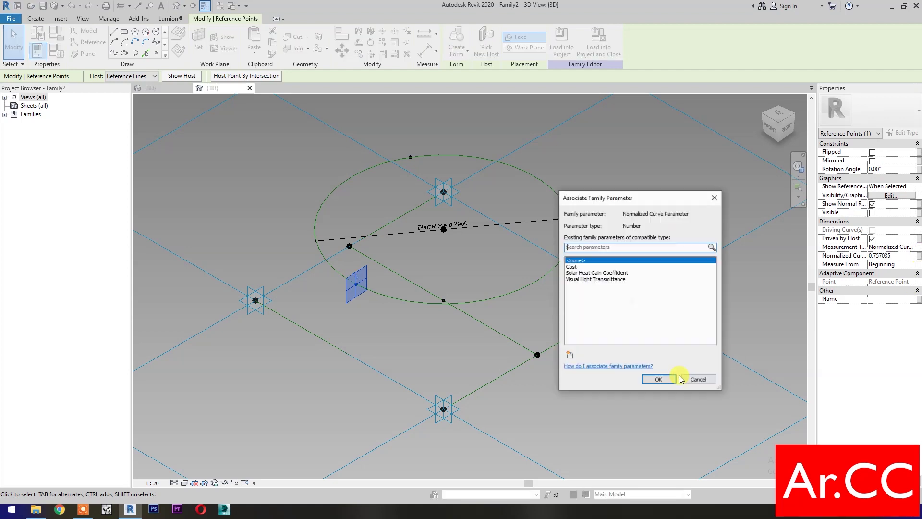
left_click(570, 354)
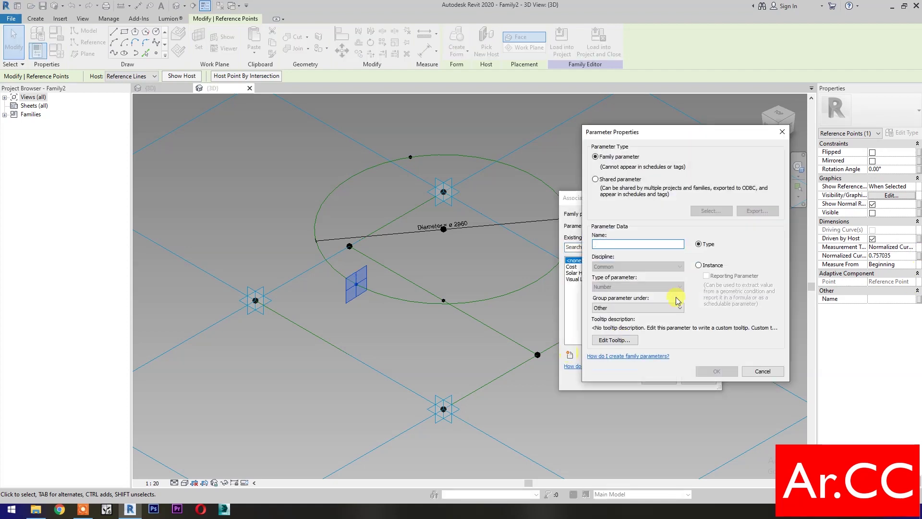
left_click(640, 245)
type("NCP1")
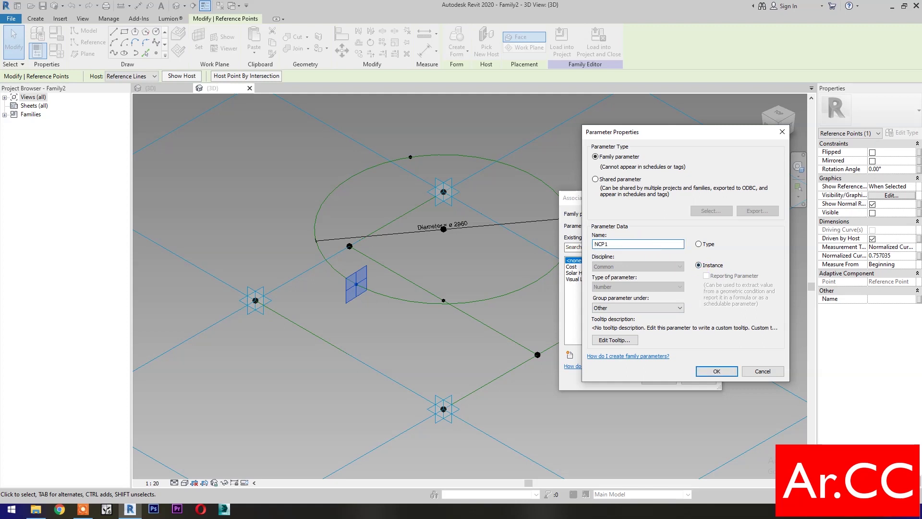
left_click(717, 371)
left_click(660, 379)
- Associate the Normalized Curve Parameter of the circle's back point with a new instance family parameter named NCP2
left_click_drag(390, 127, 413, 160)
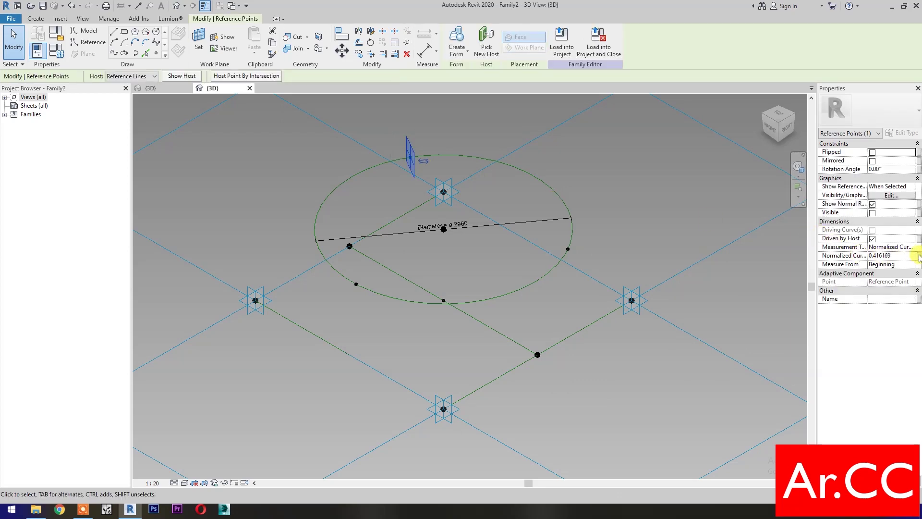
left_click(918, 256)
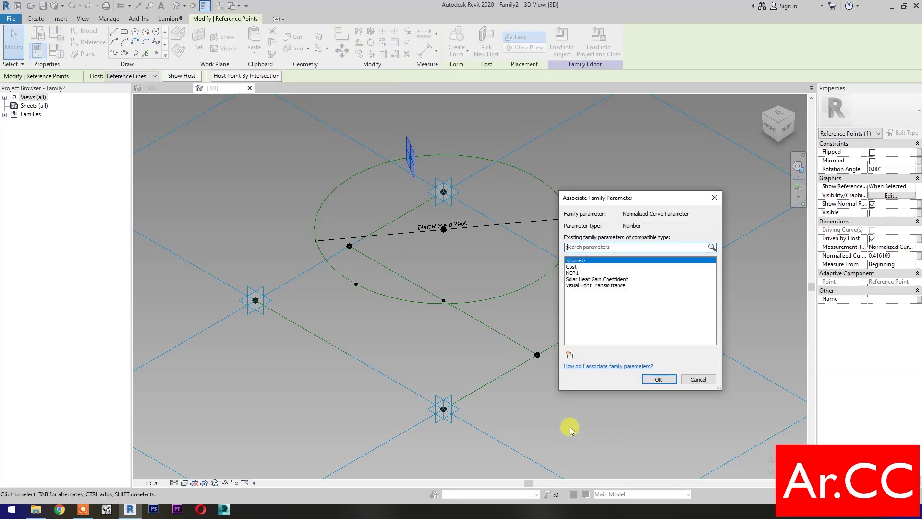
left_click(569, 355)
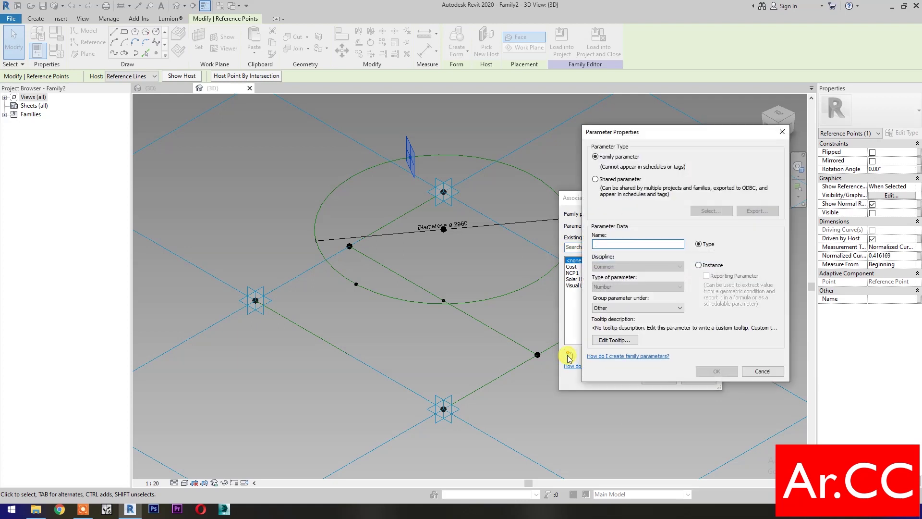
left_click(699, 265)
left_click(639, 245)
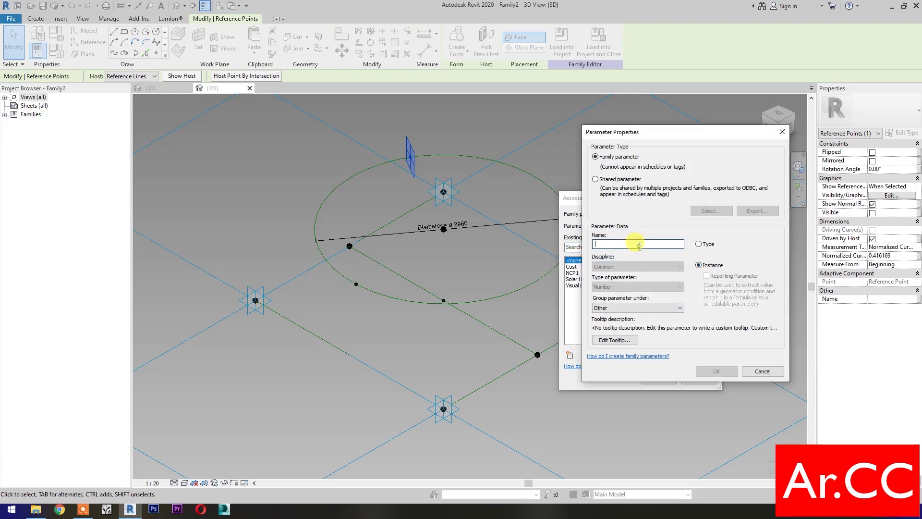
type("NC")
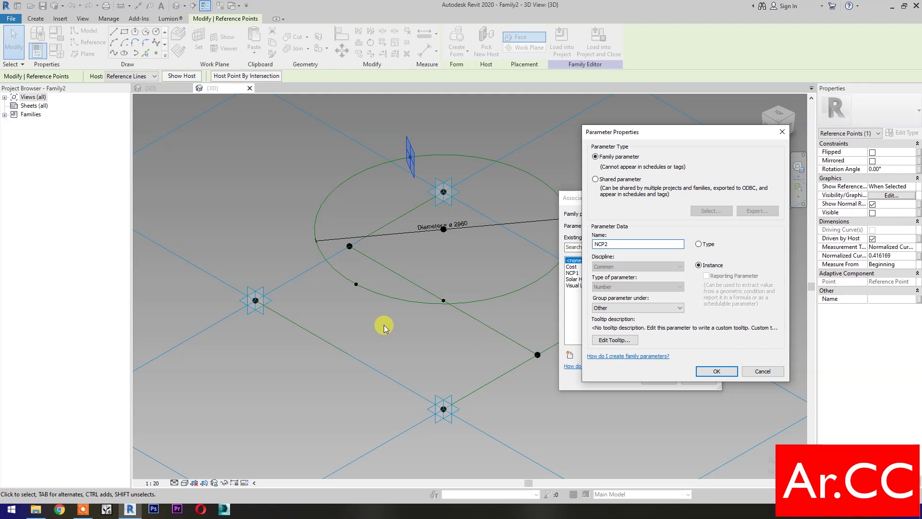
type("P2")
left_click(717, 372)
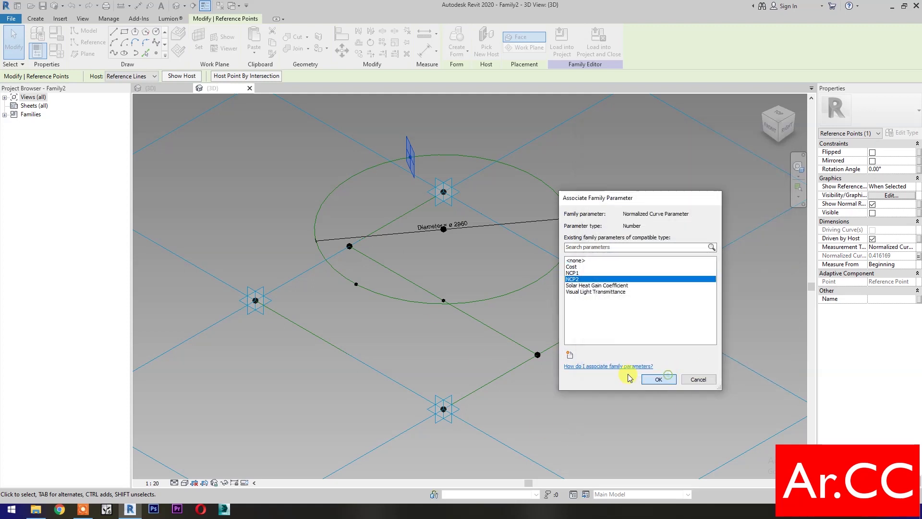
left_click(658, 379)
left_click(613, 372)
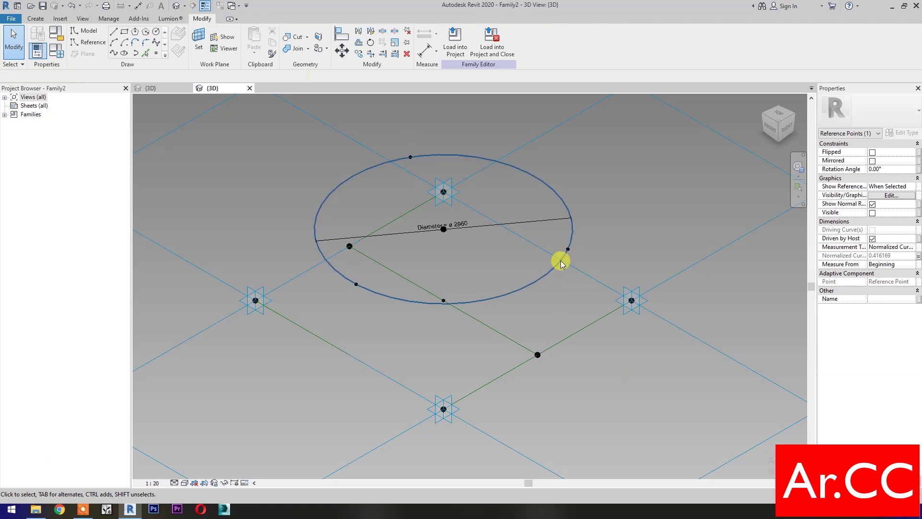
- Associate the Normalized Curve Parameter of the circle's right-hand point with a new family parameter named NCP3
left_click(568, 248)
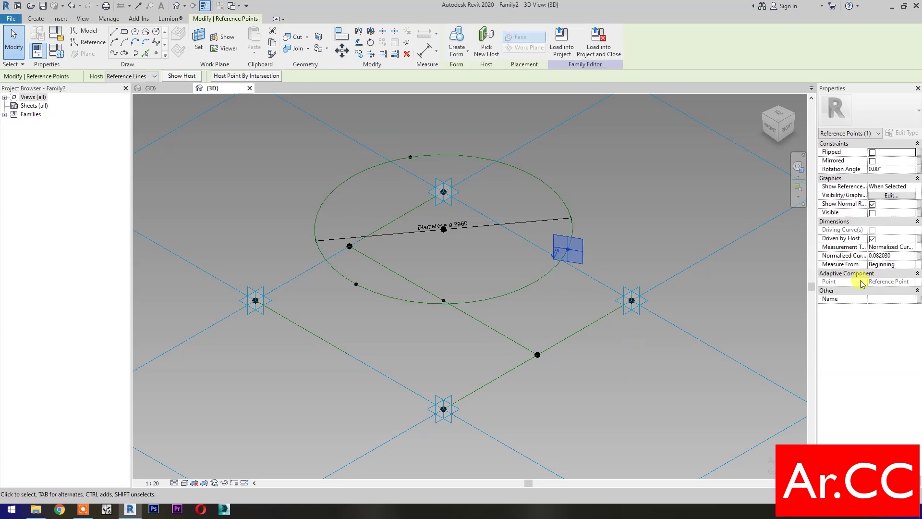
left_click(919, 255)
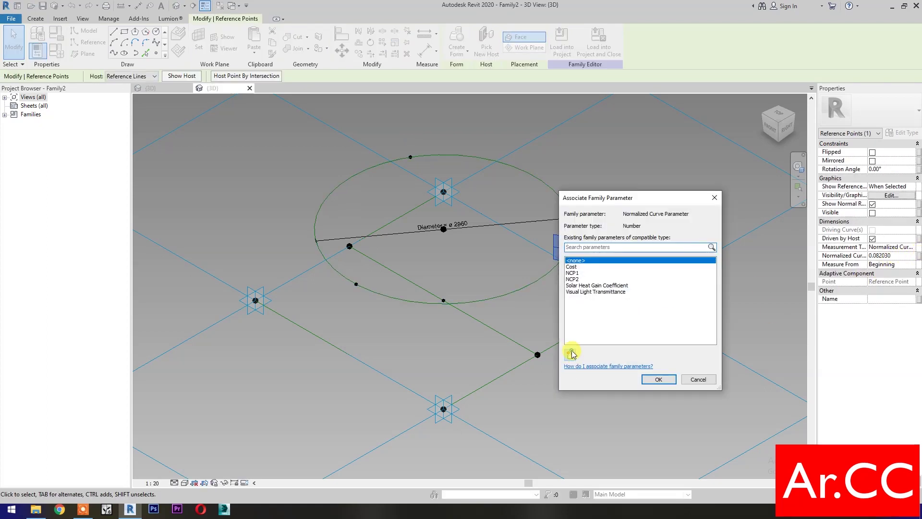
left_click(570, 355)
type("NCP3")
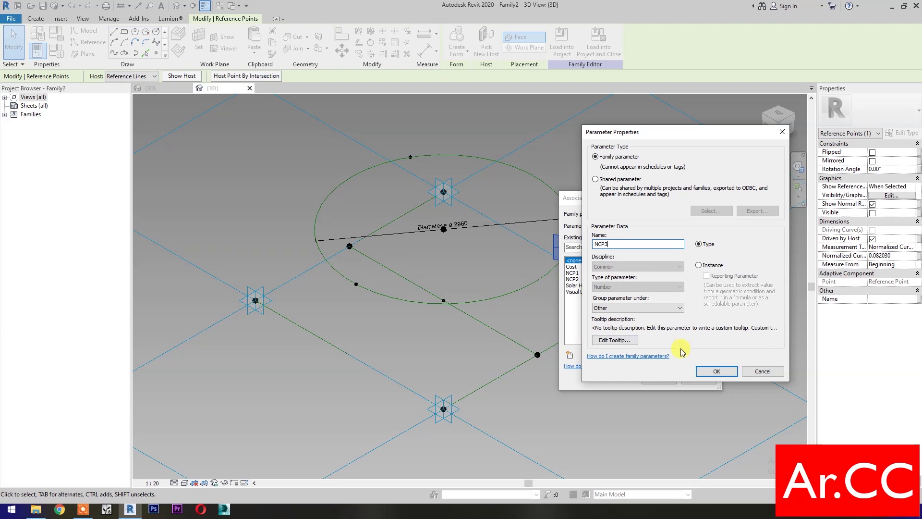
left_click(716, 371)
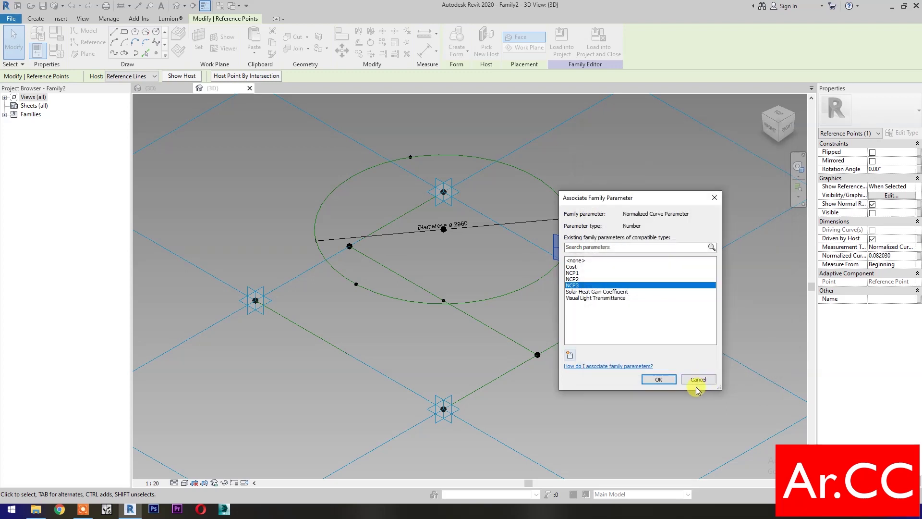
left_click(658, 380)
left_click(620, 380)
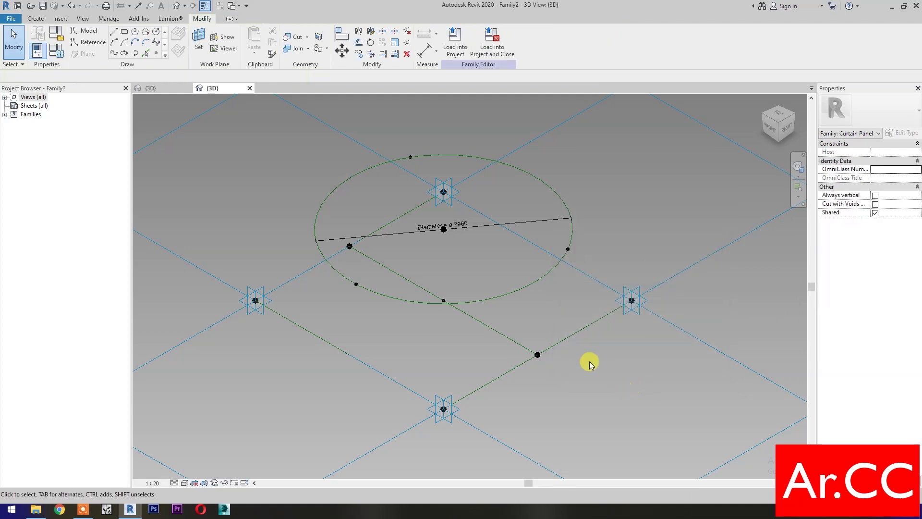
- Create a surface form from the four outer reference lines of the panel and divide that surface
left_click(570, 333)
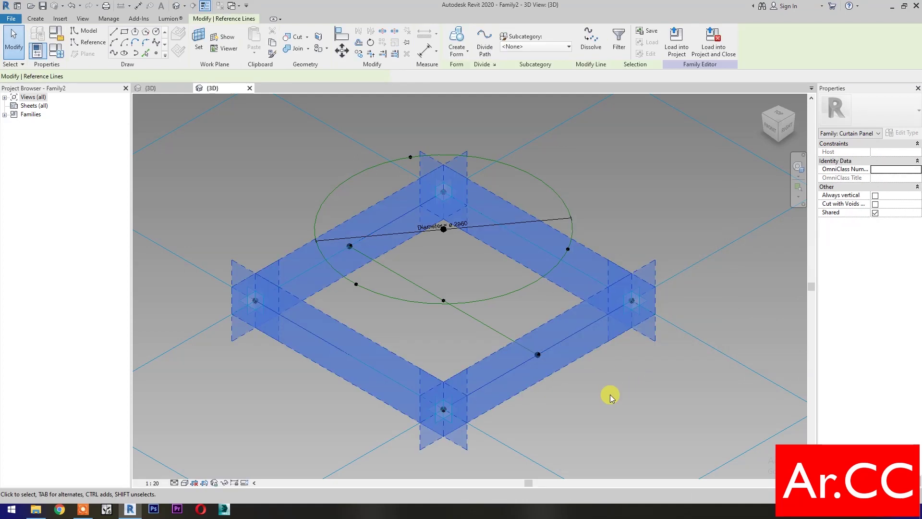
left_click(460, 37)
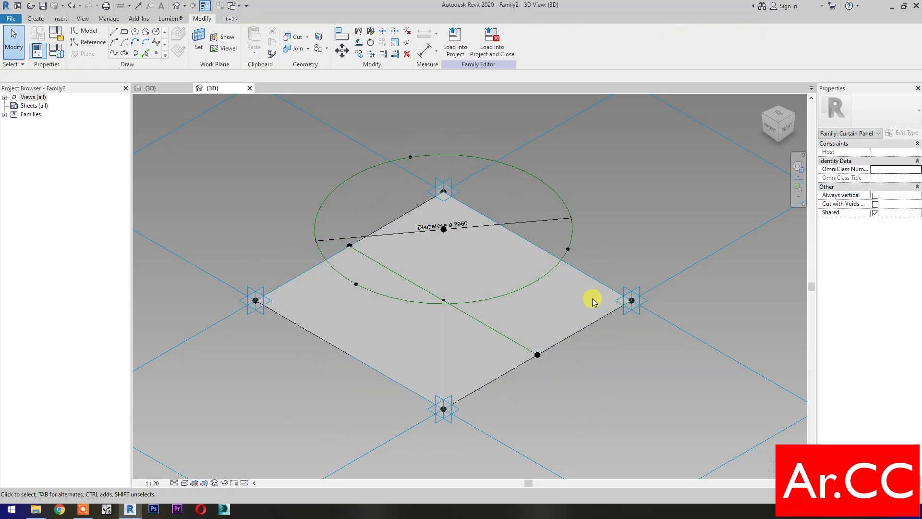
left_click(590, 282)
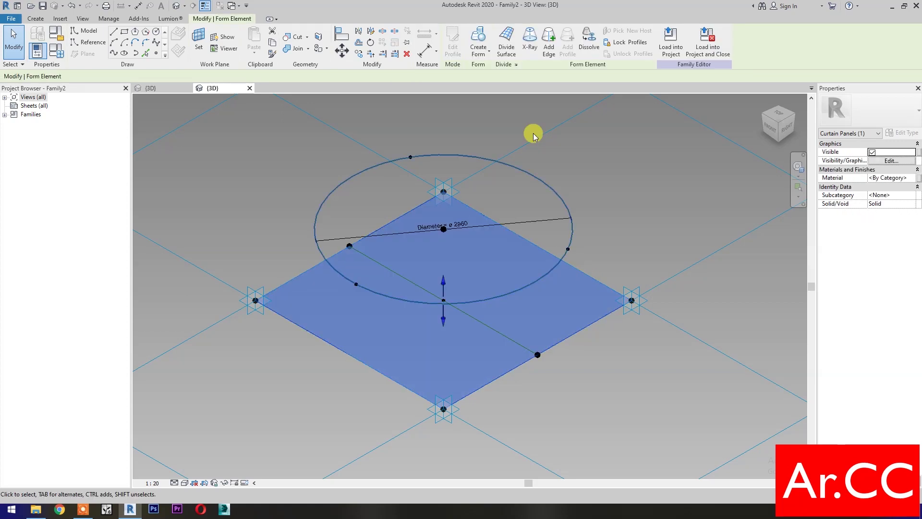
left_click(507, 43)
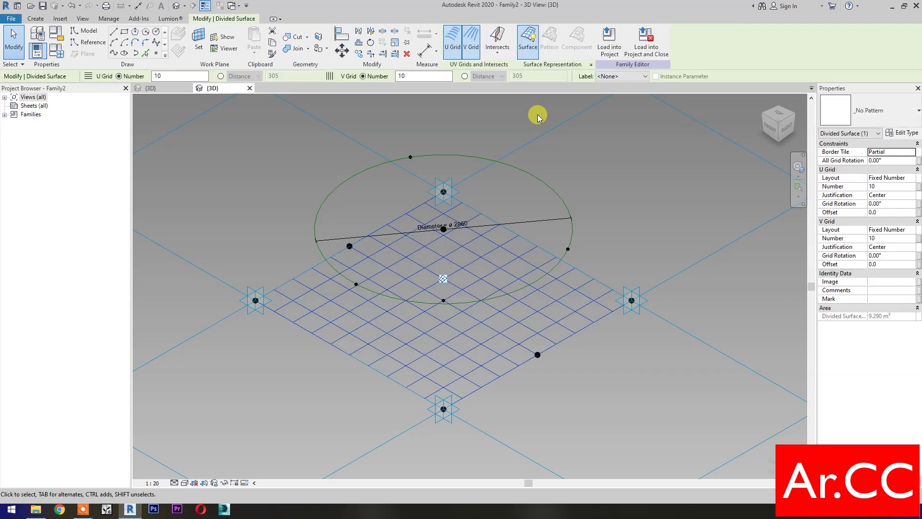
- Turn on Nodes in the divided surface's surface representation
left_click(590, 66)
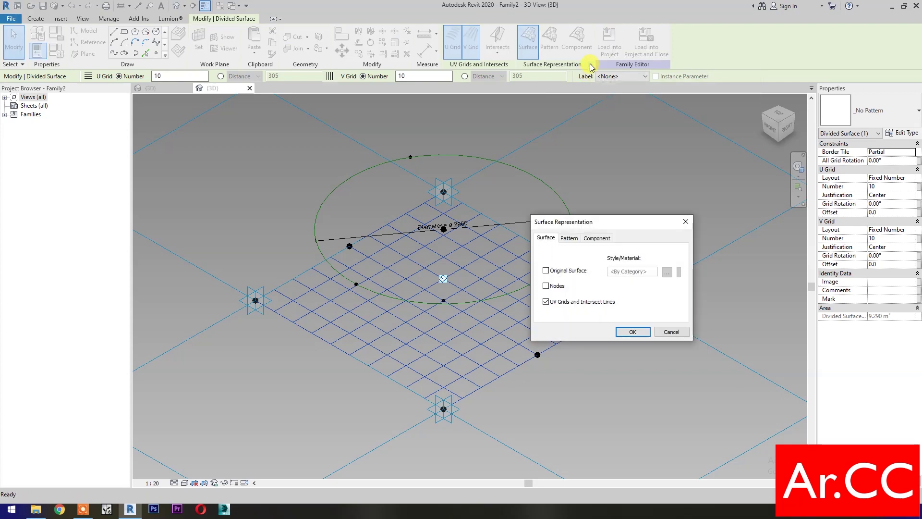
left_click(546, 287)
left_click(632, 332)
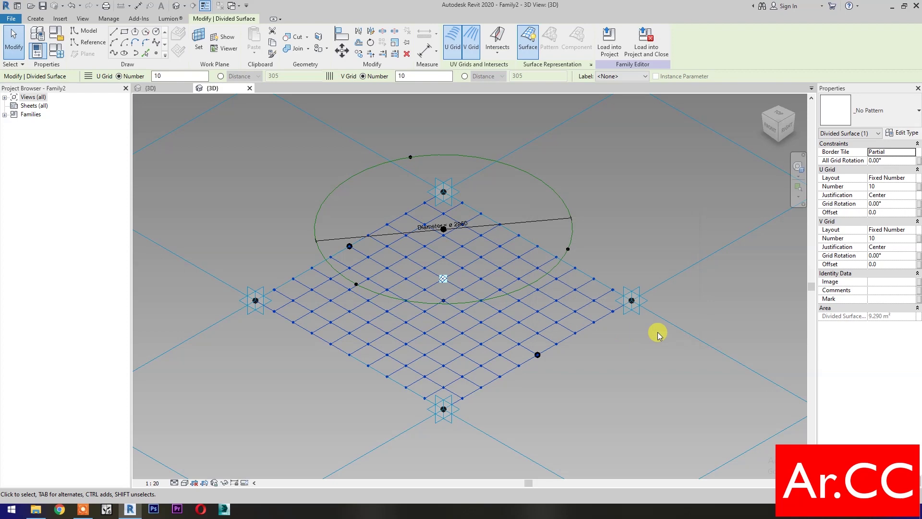
- Associate the U Grid Number of the divided surface with a new instance family parameter named U Grid
left_click(918, 188)
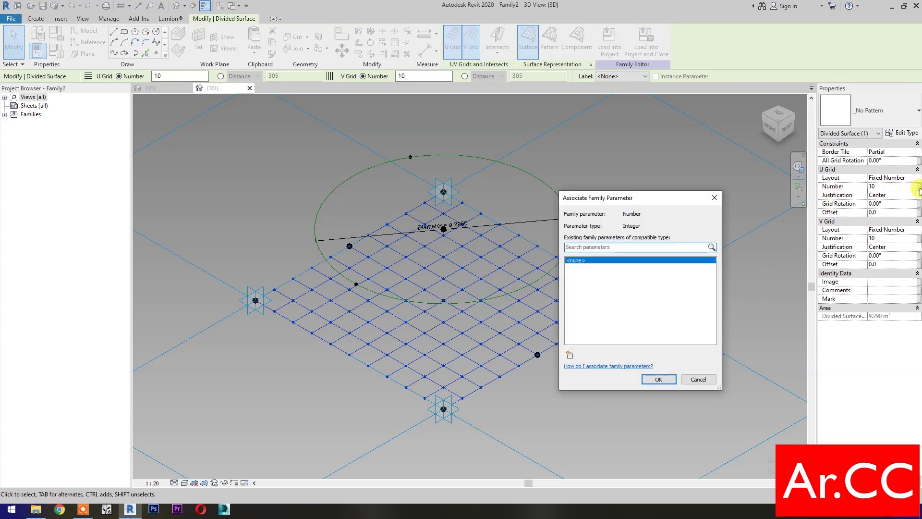
left_click(569, 355)
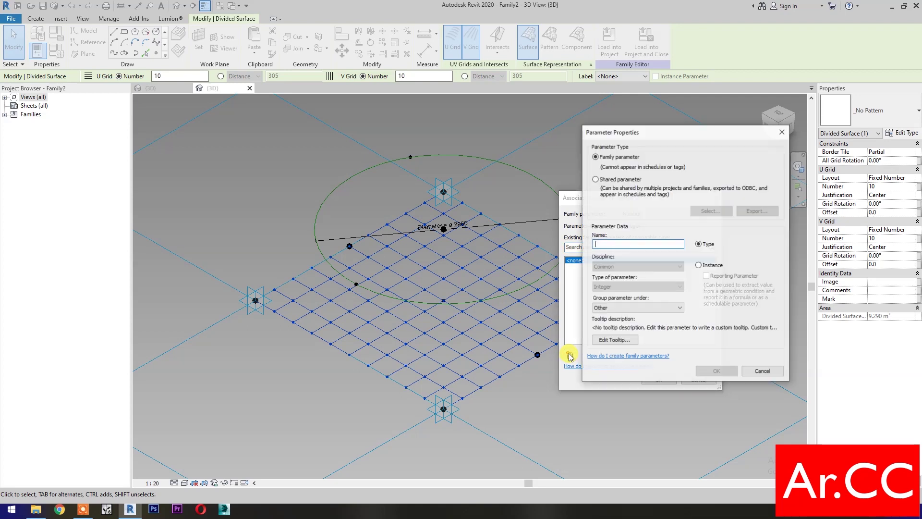
type("U Grid")
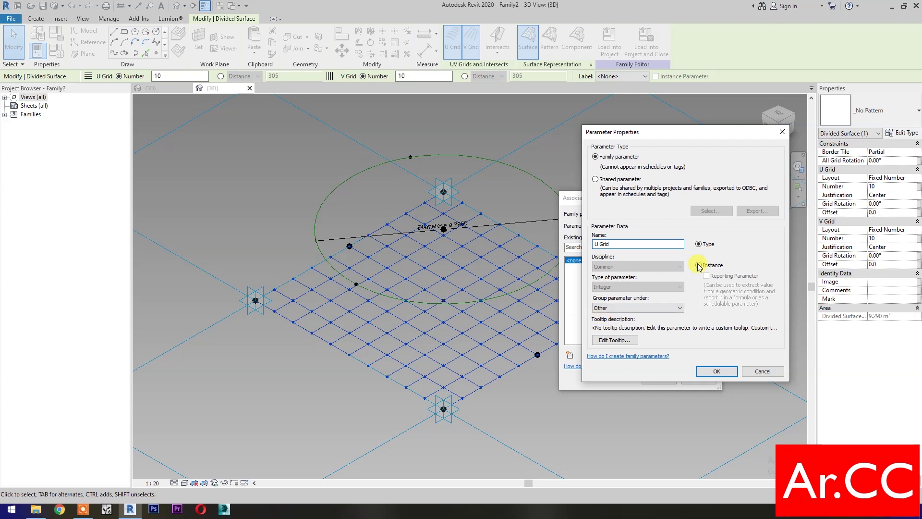
left_click(725, 373)
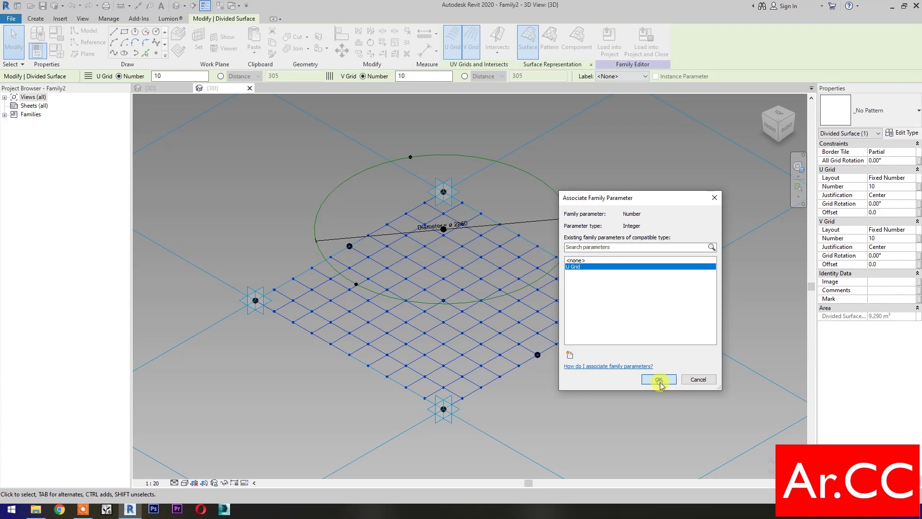
left_click(660, 382)
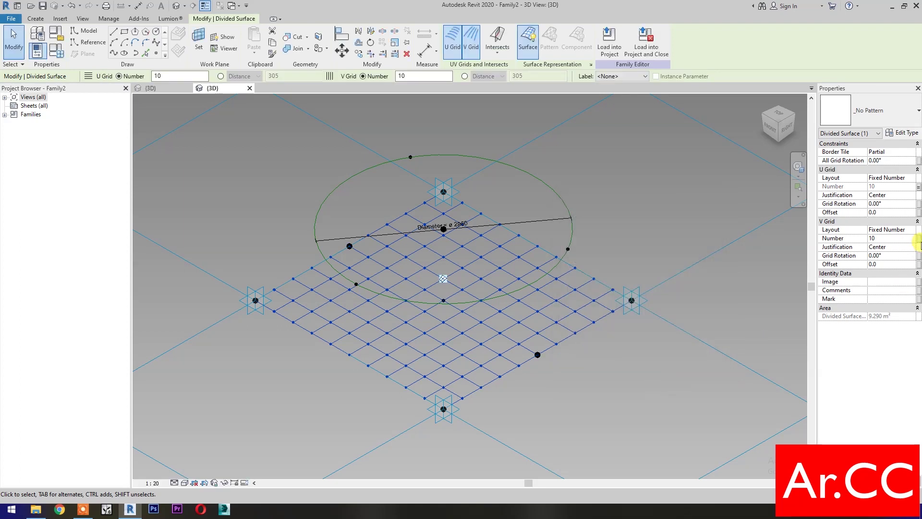
- Associate the V Grid Number of the divided surface with a new instance family parameter named V Grid
left_click(918, 242)
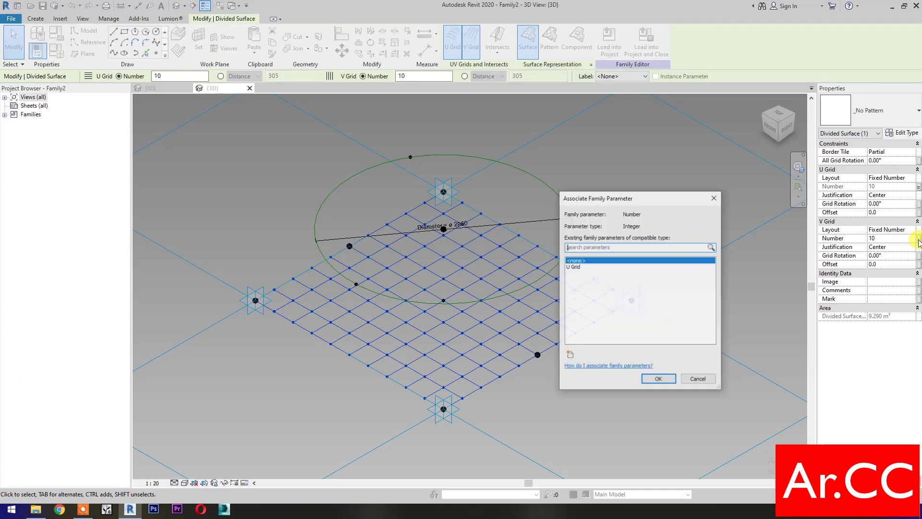
left_click(570, 355)
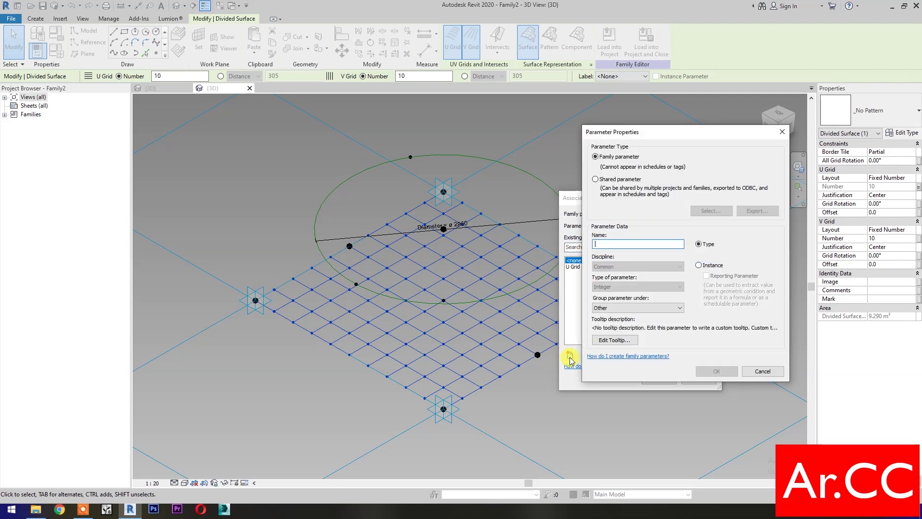
left_click(704, 266)
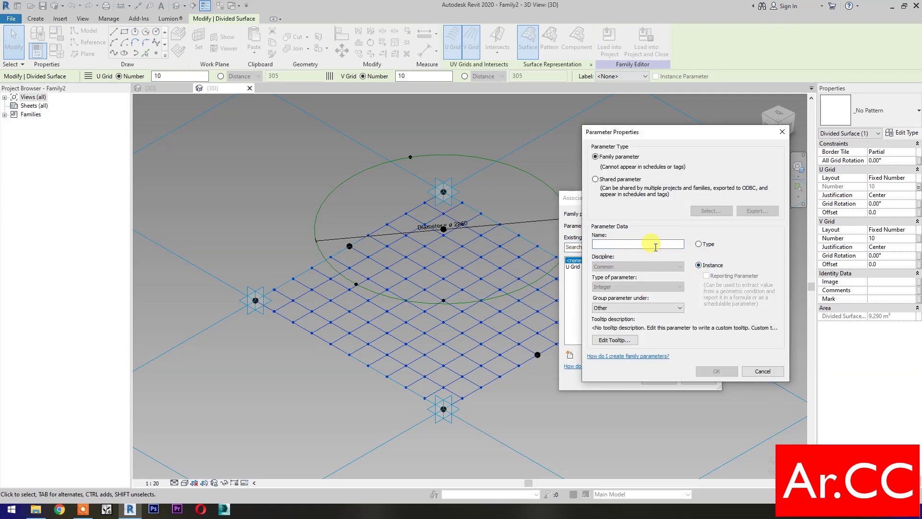
type("V Grid")
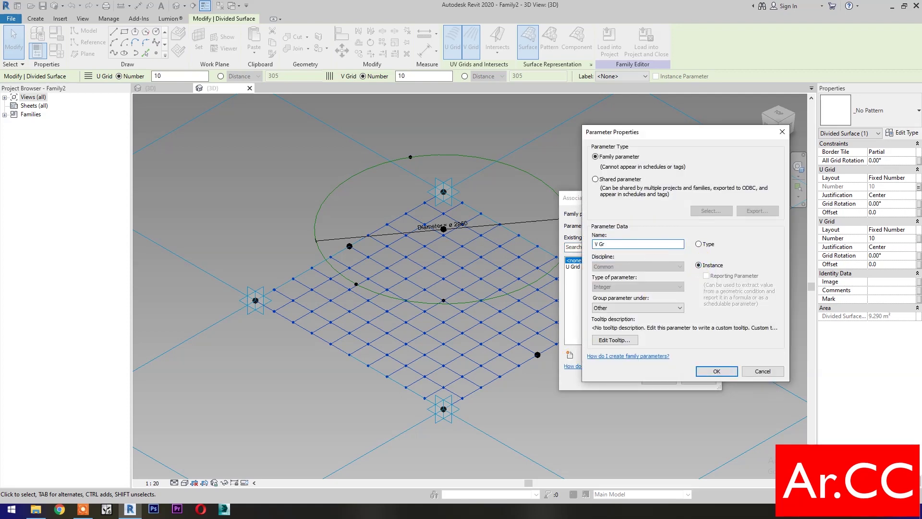
left_click(707, 371)
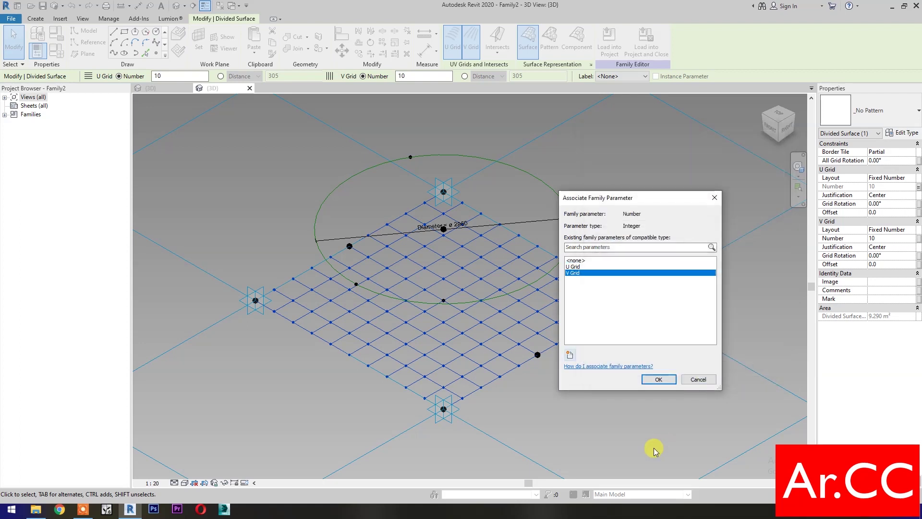
left_click(659, 379)
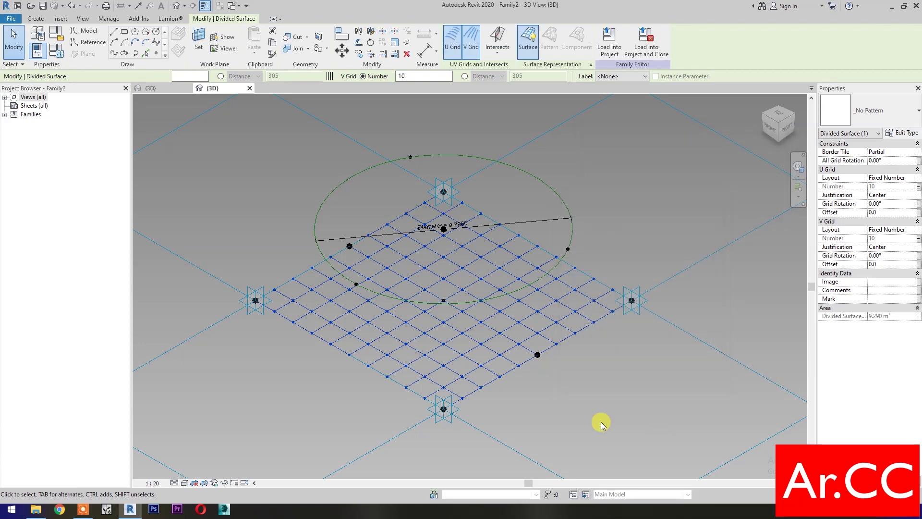
- Load the Adaptive 4 Cube family into Family2, closing its own file, and set it to place on faces with Level 1 as placement plane
left_click(168, 90)
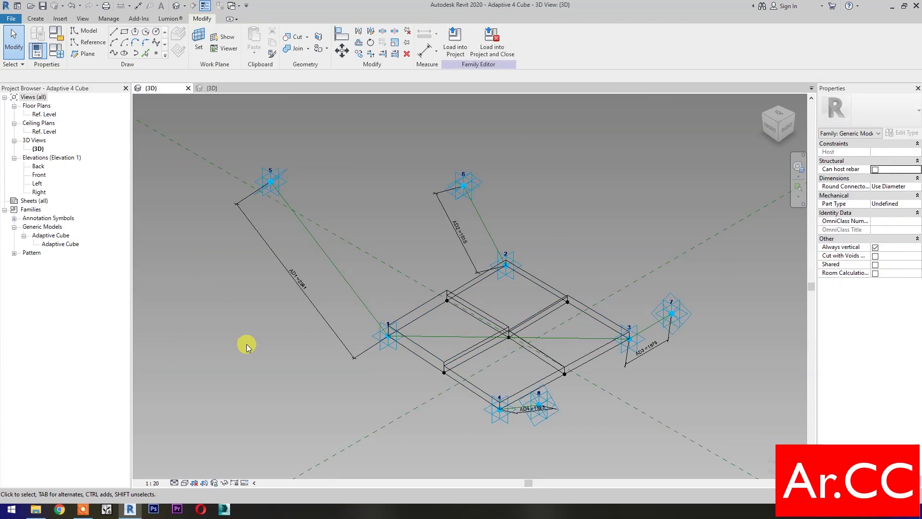
left_click(491, 62)
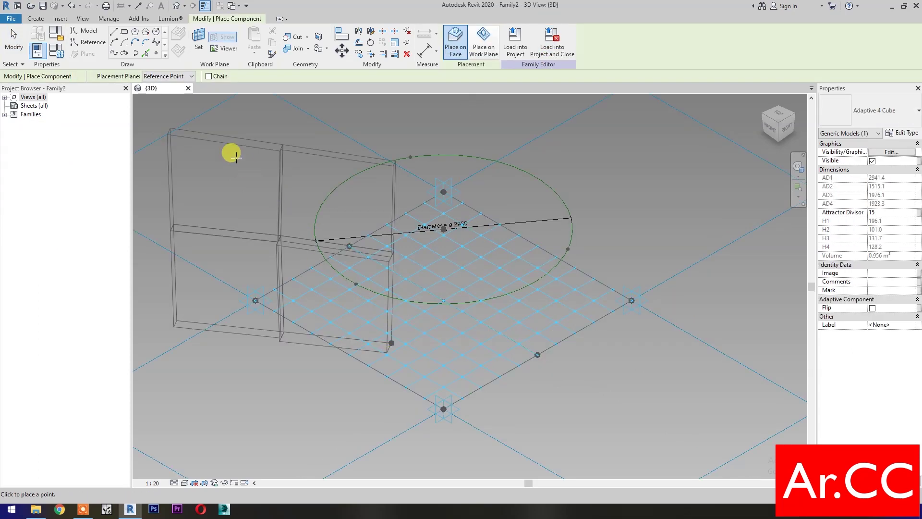
left_click(191, 76)
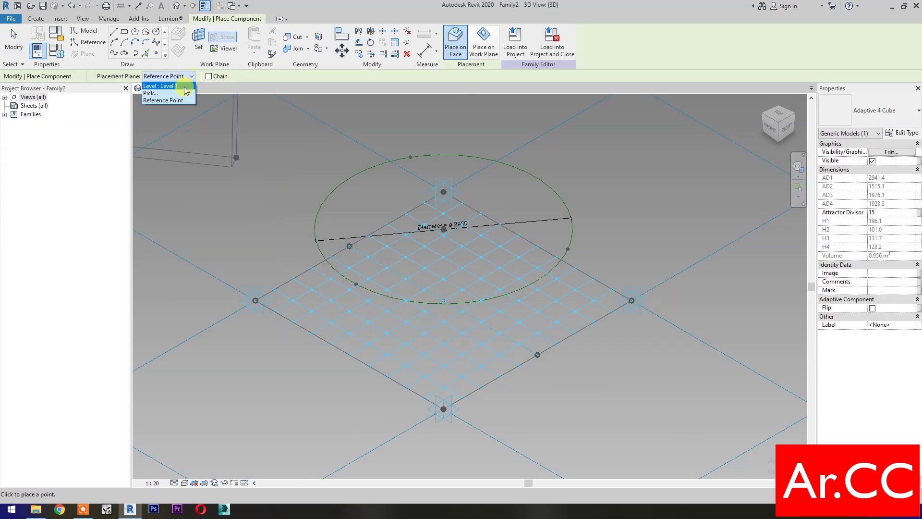
left_click(183, 87)
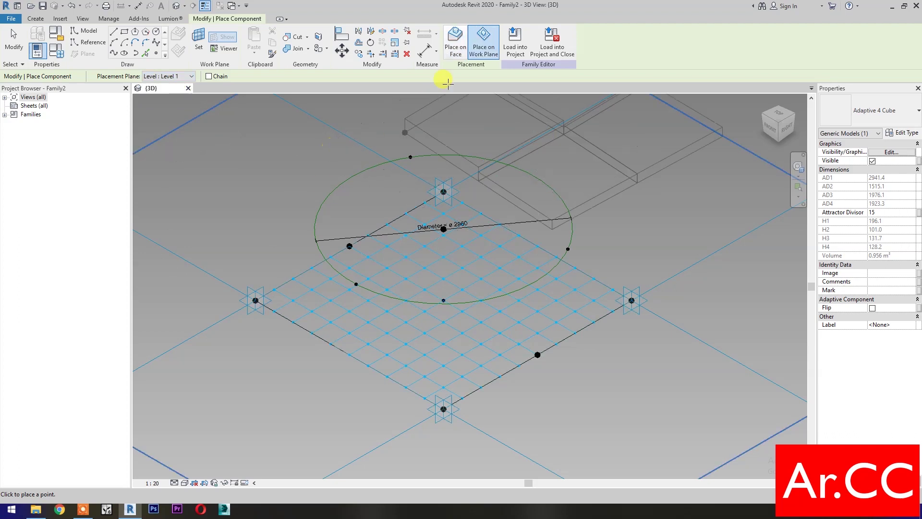
left_click(455, 51)
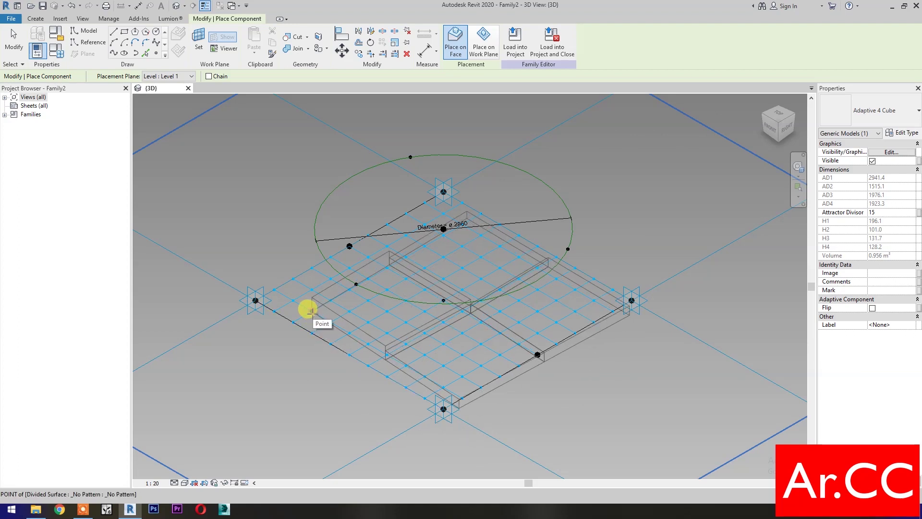
- Place one Adaptive 4 Cube on the four nodes of a grid cell, the circle's centre point and its front-left, back and right-hand points
left_click(312, 312)
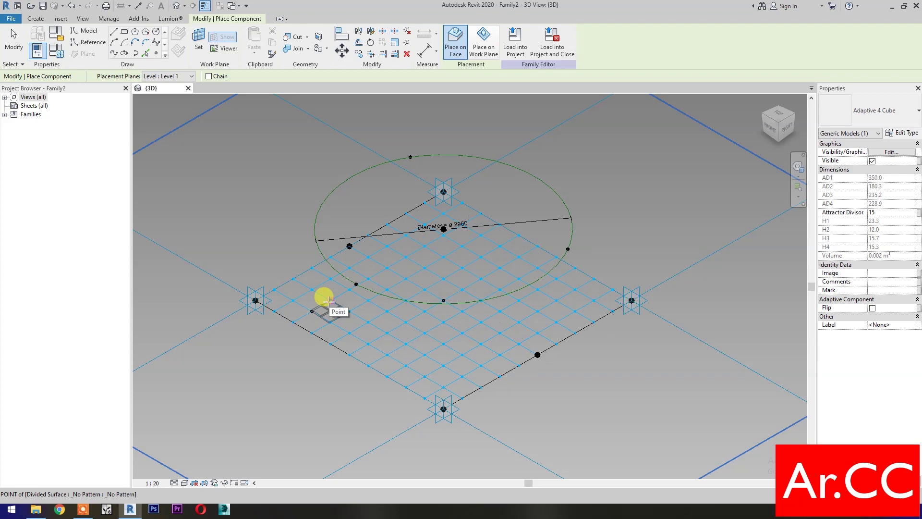
left_click(330, 300)
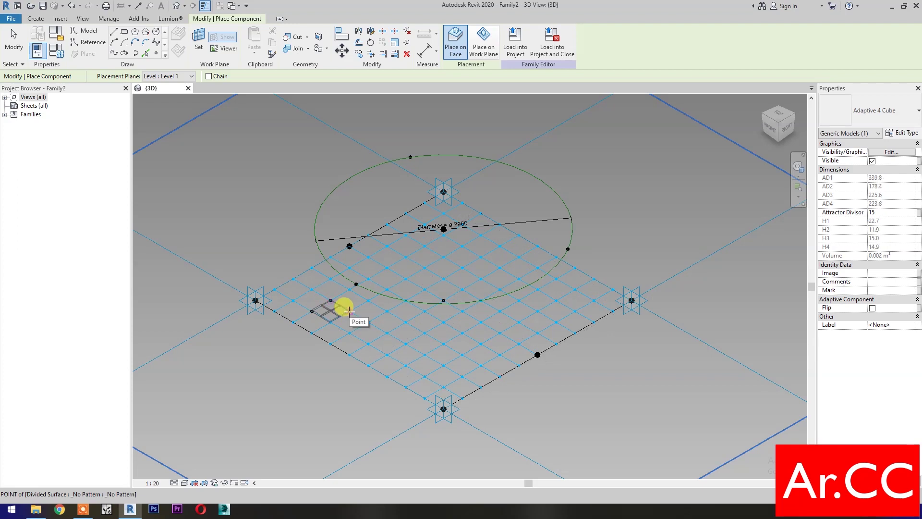
left_click(350, 311)
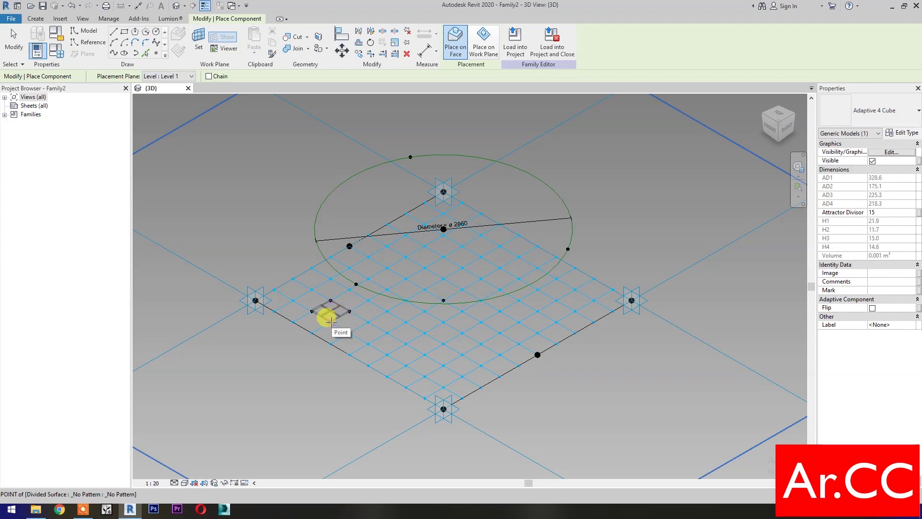
left_click(331, 321)
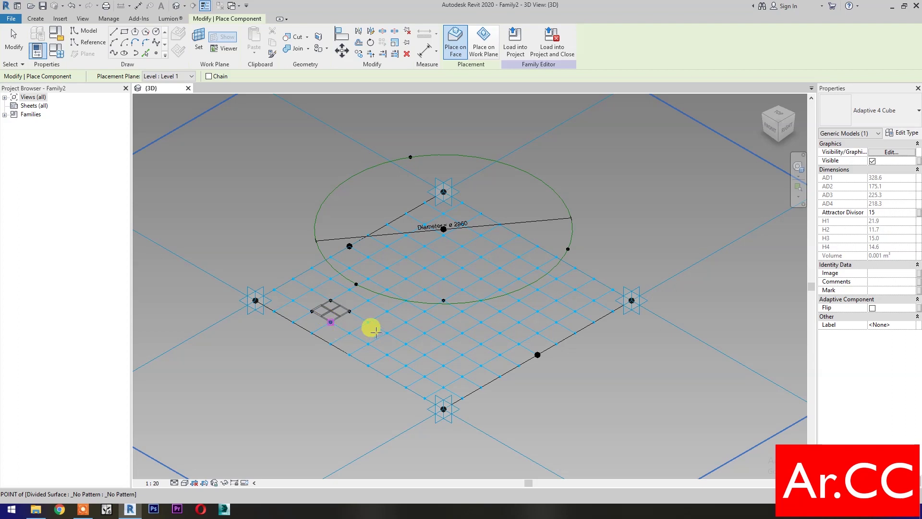
left_click(444, 229)
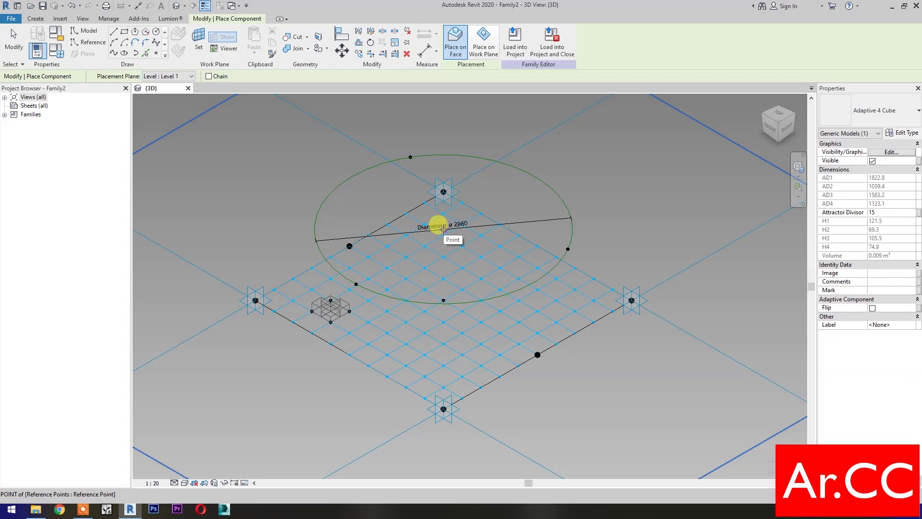
left_click(356, 285)
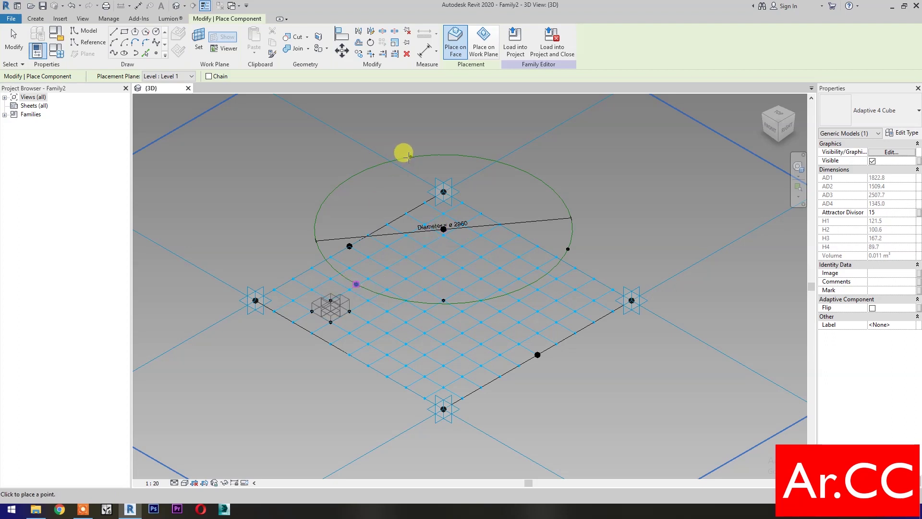
left_click(409, 157)
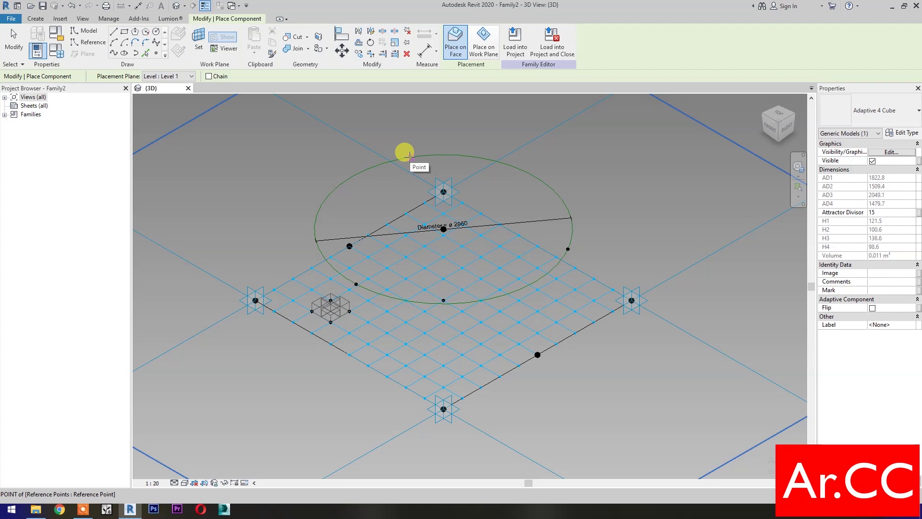
left_click(568, 249)
key("Escape")
- Associate the placed cube component's Attractor Divisor with a new instance family parameter named Attractor Divisor
left_click(332, 306)
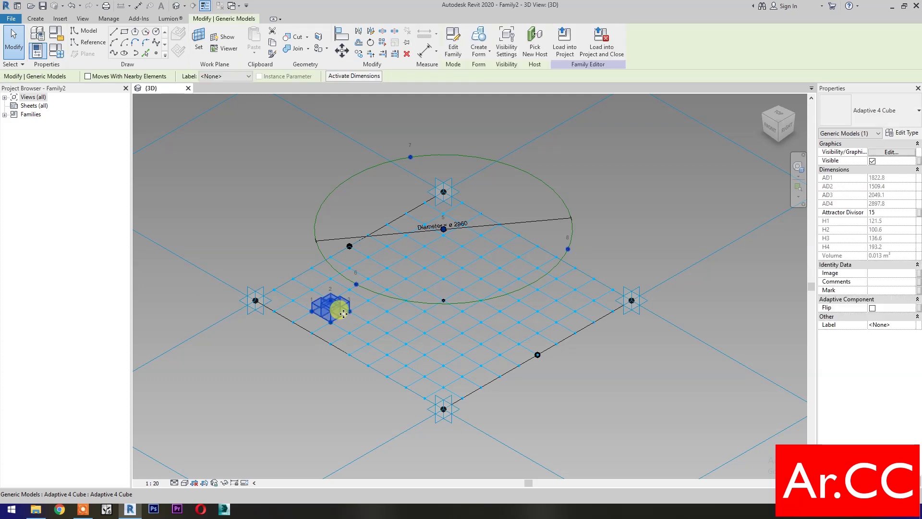
left_click(919, 213)
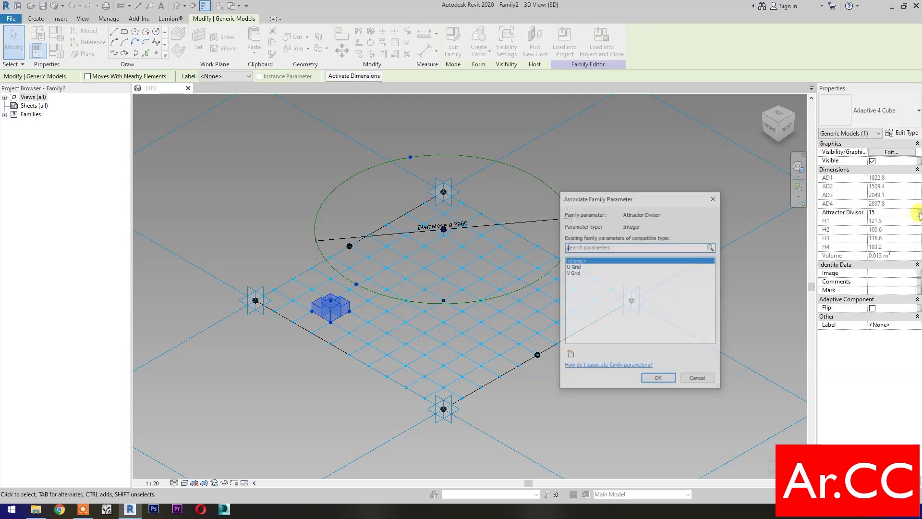
left_click(569, 356)
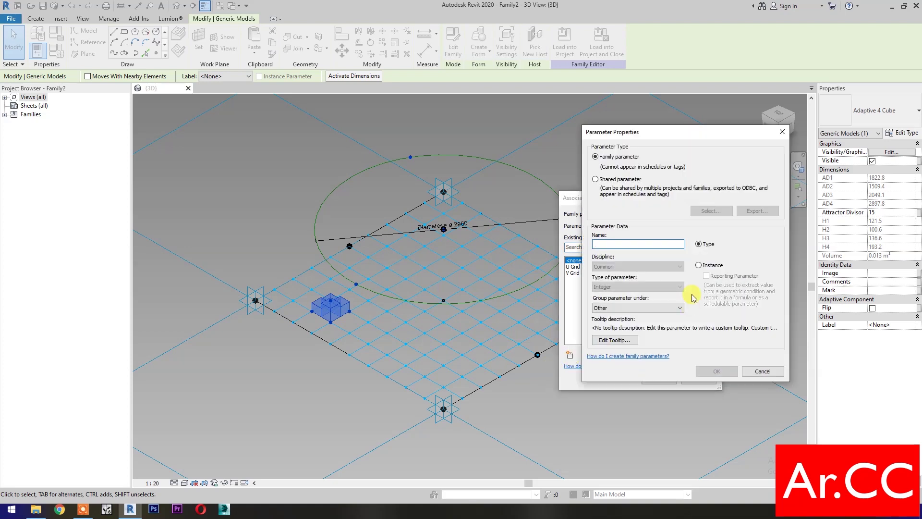
left_click(699, 265)
left_click(646, 246)
type("Attractor Divisor")
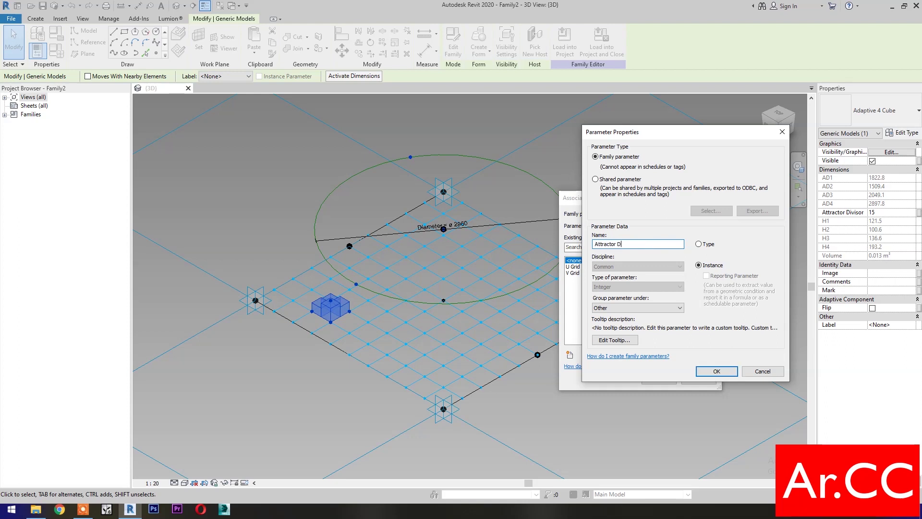
left_click(716, 371)
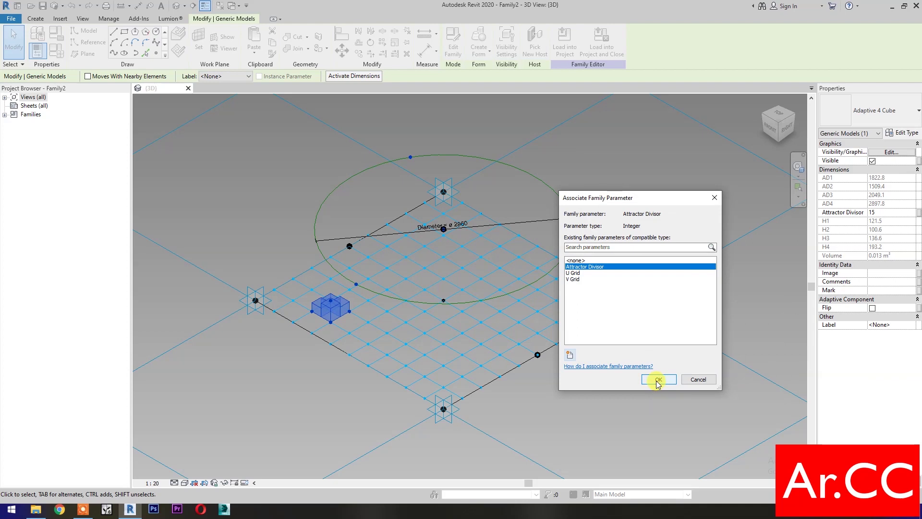
left_click(658, 380)
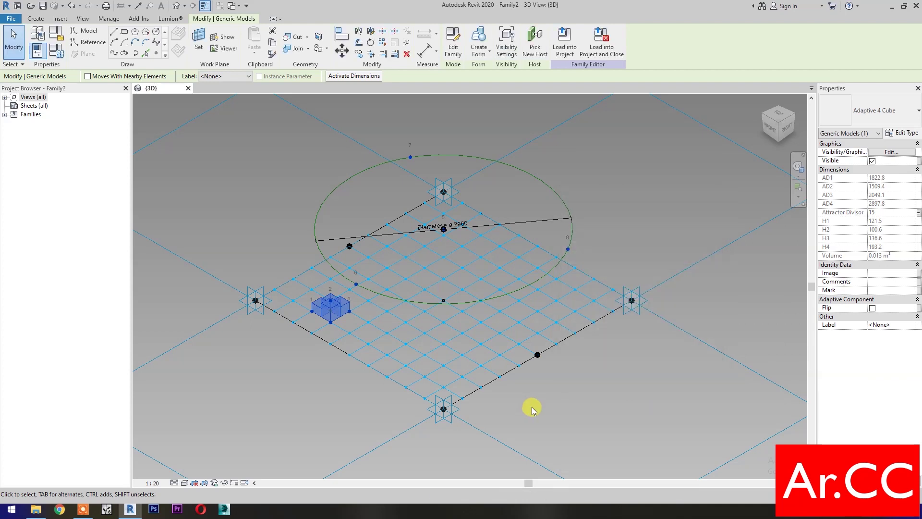
- Repeat the adaptive cube component across the whole divided surface
left_click(383, 43)
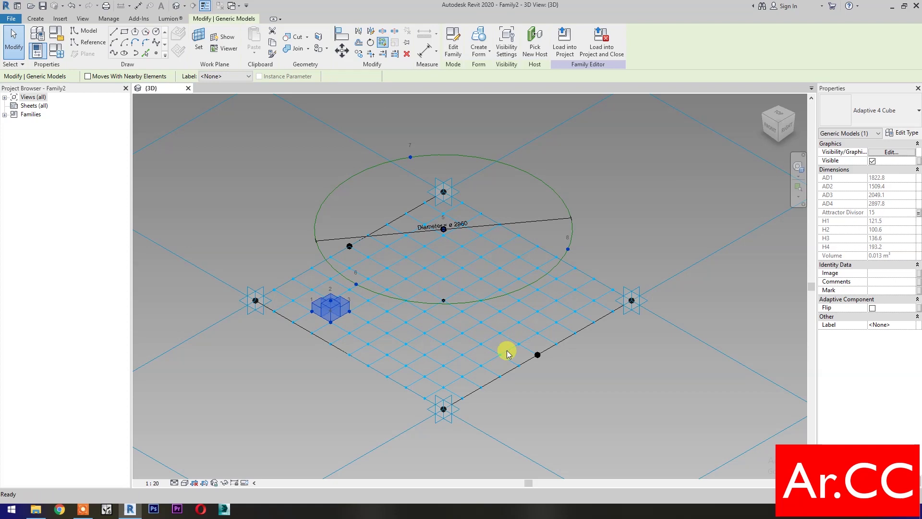
middle_click_drag(534, 408, 676, 411)
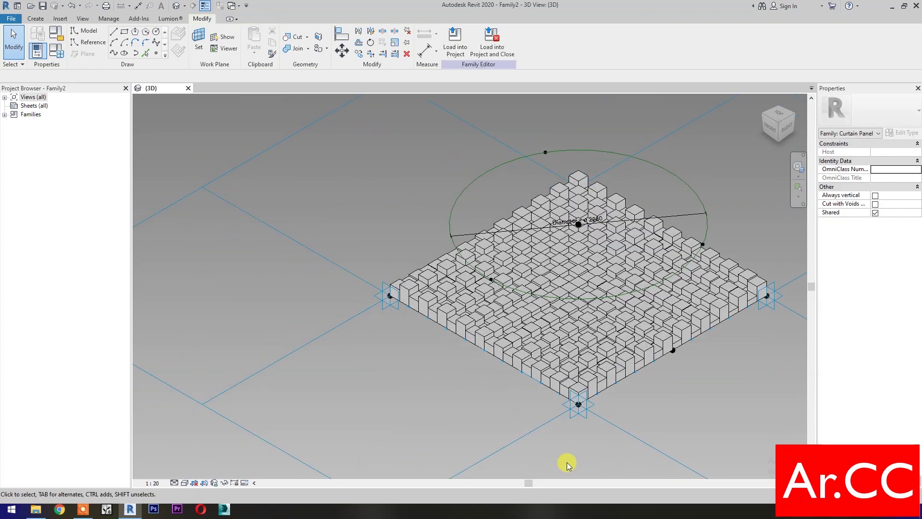
- In the family types, set NCP1 to 0.3, NCP2 to 0.6 and NCP3 to 0.1, and apply the values
key("f")
key("t")
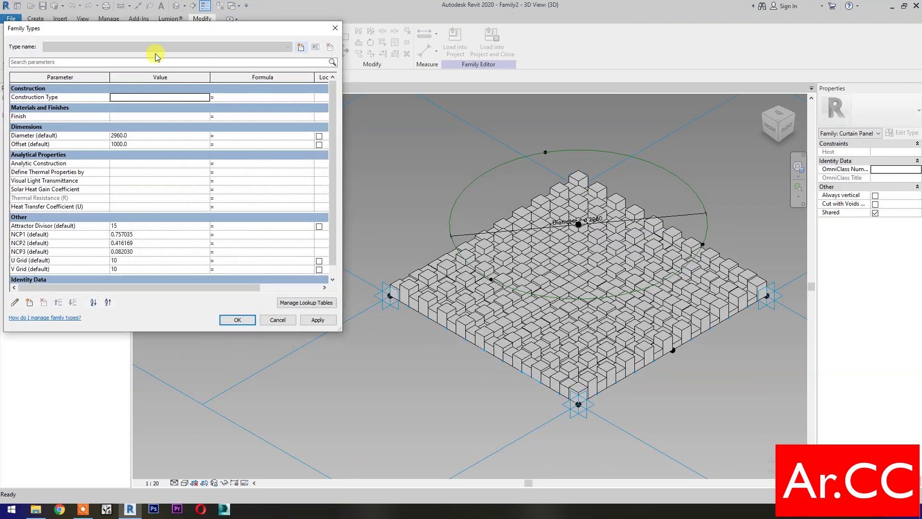
left_click_drag(171, 88, 174, 104)
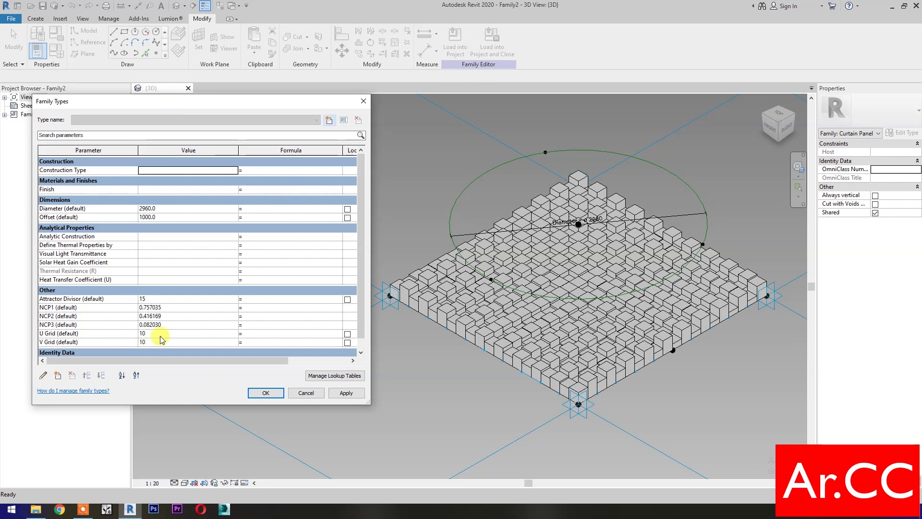
left_click(184, 308)
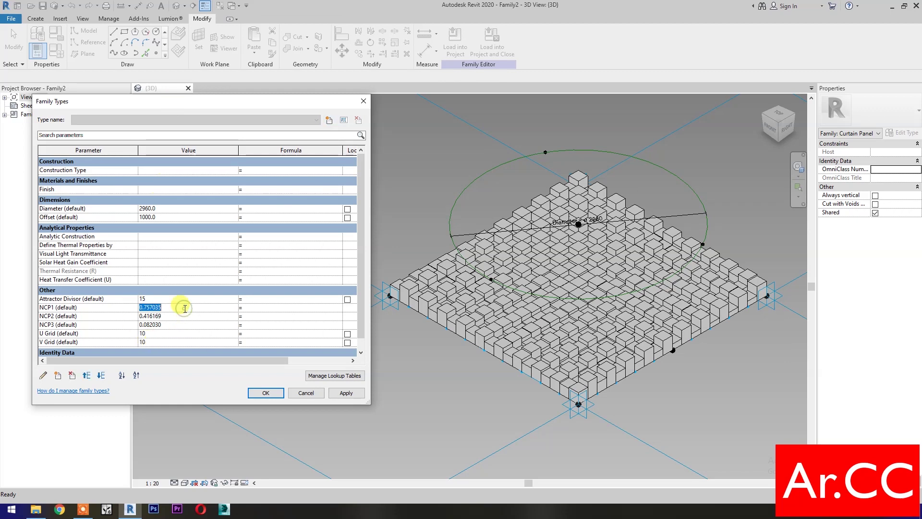
type(".3")
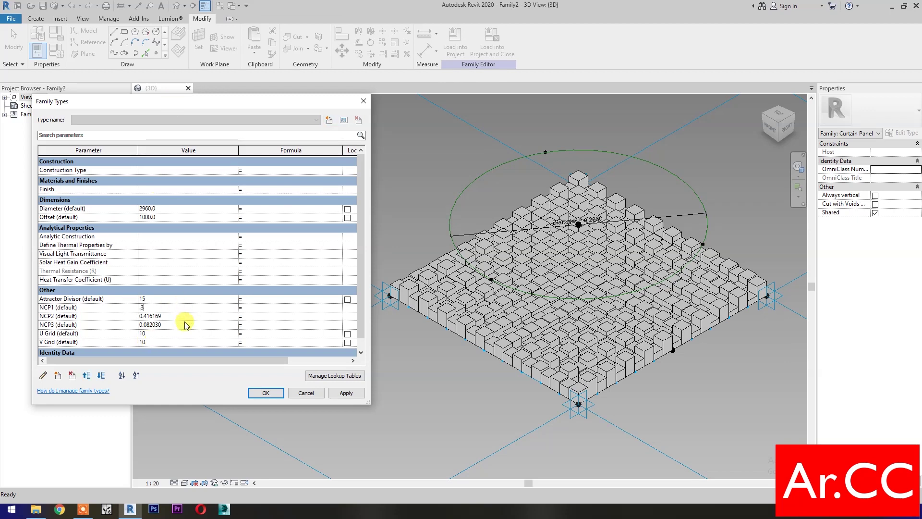
left_click(186, 317)
type(".")
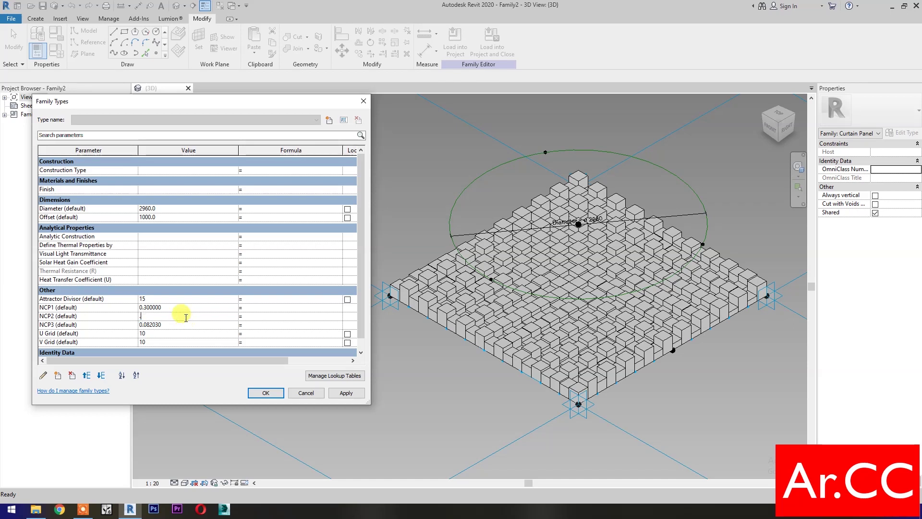
type("6")
left_click(183, 328)
type(".1")
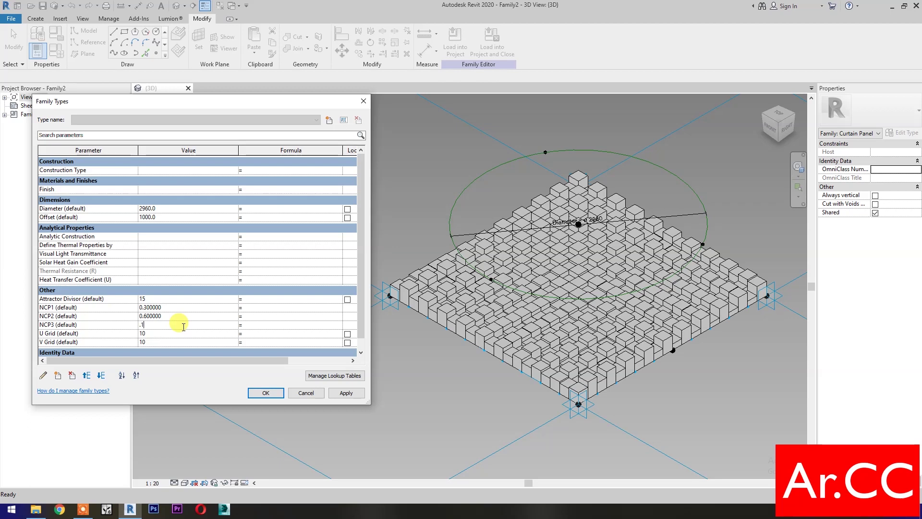
left_click(341, 394)
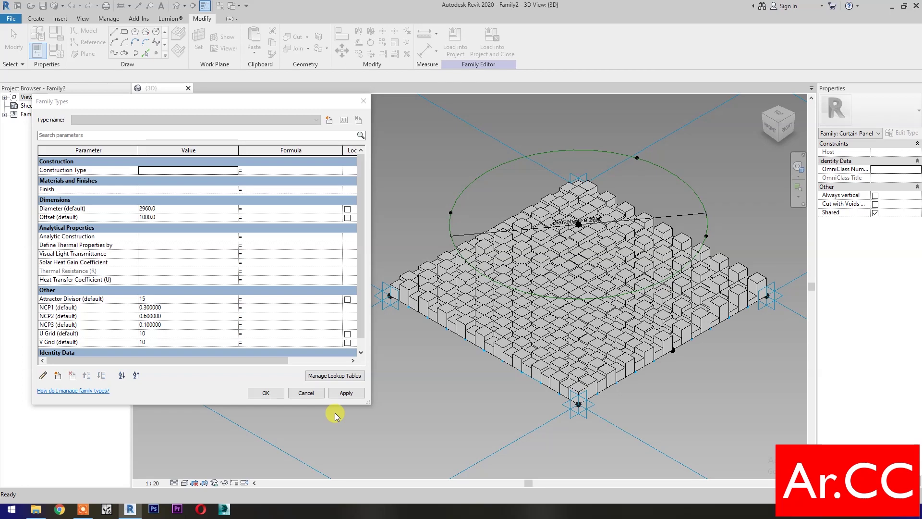
- Set both the U Grid and V Grid parameters to 15, apply them and inspect the denser cube pattern up close
left_click(171, 334)
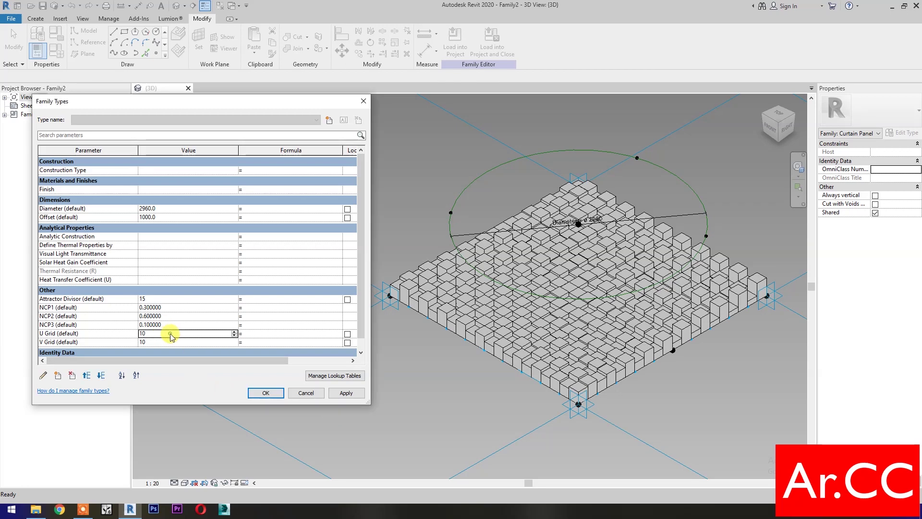
key("BackSpace")
type("5")
left_click(181, 342)
key("BackSpace")
type("5")
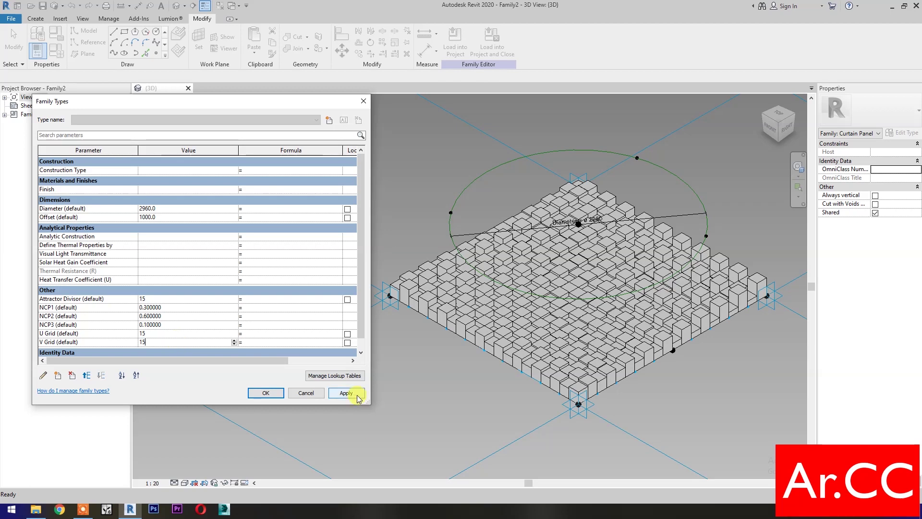
left_click(347, 394)
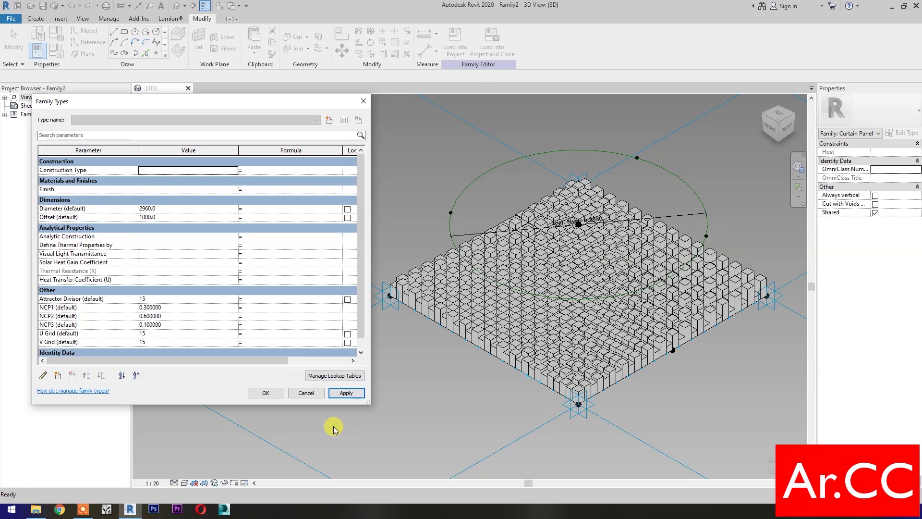
left_click(270, 397)
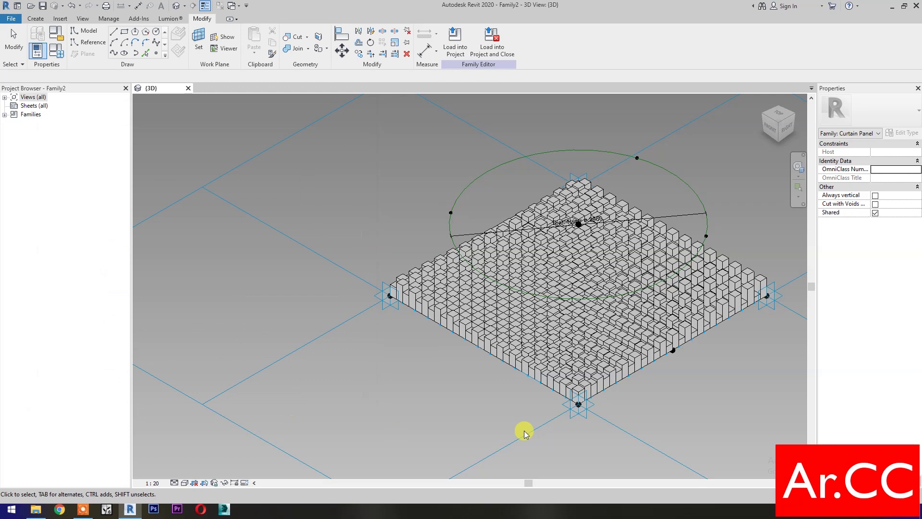
scroll(669, 442, "up", 3)
middle_click_drag(667, 389, 658, 453)
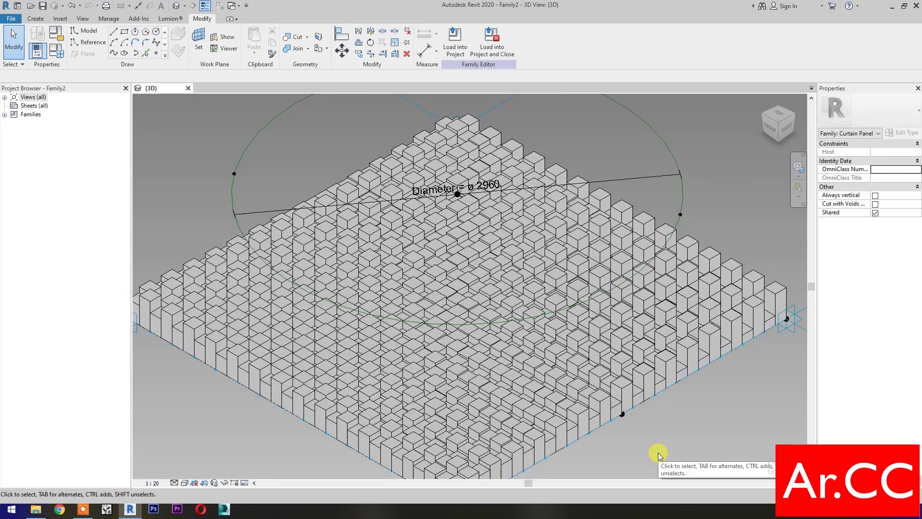